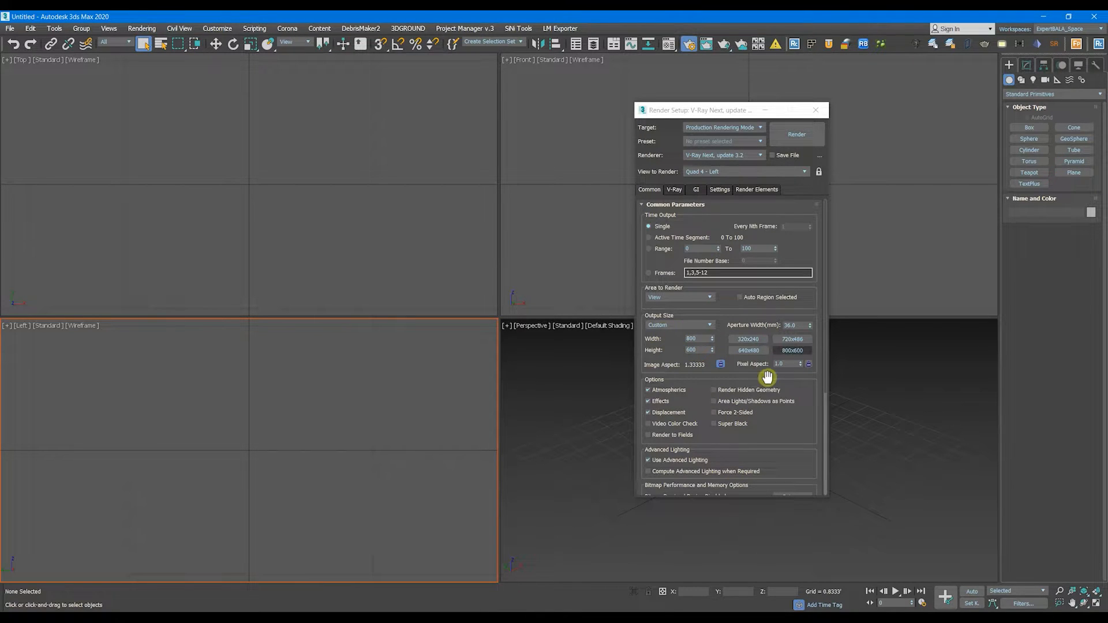
# - Check how the V-Ray frame buffer's Get resolution from MAX option relates to the common output size, leaving the option enabled
pyautogui.click(676, 190)
pyautogui.click(676, 190)
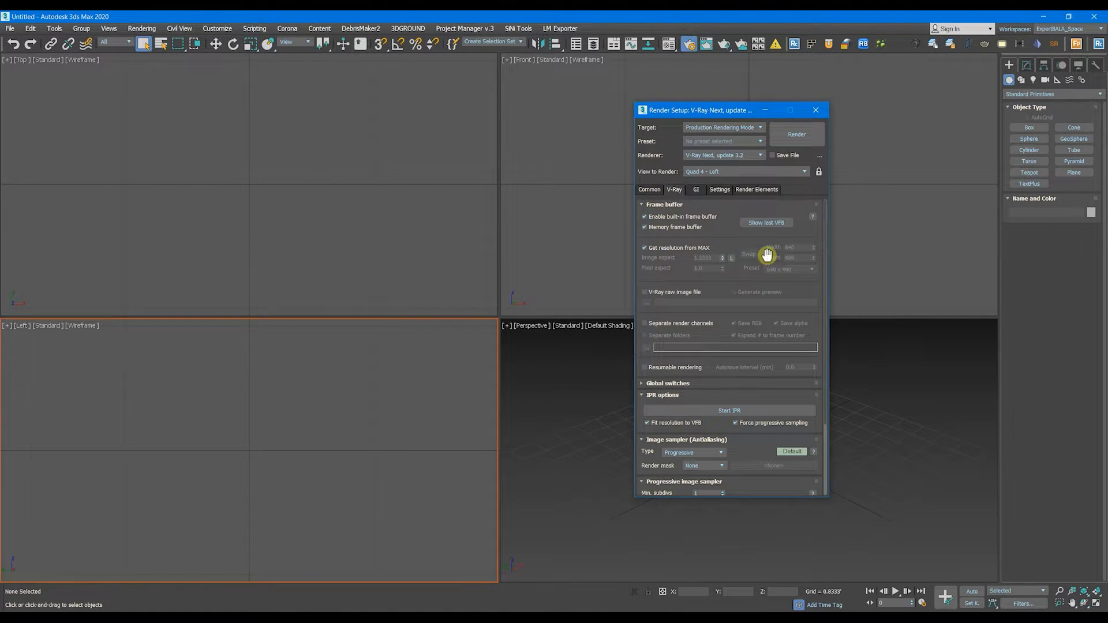
pyautogui.click(645, 248)
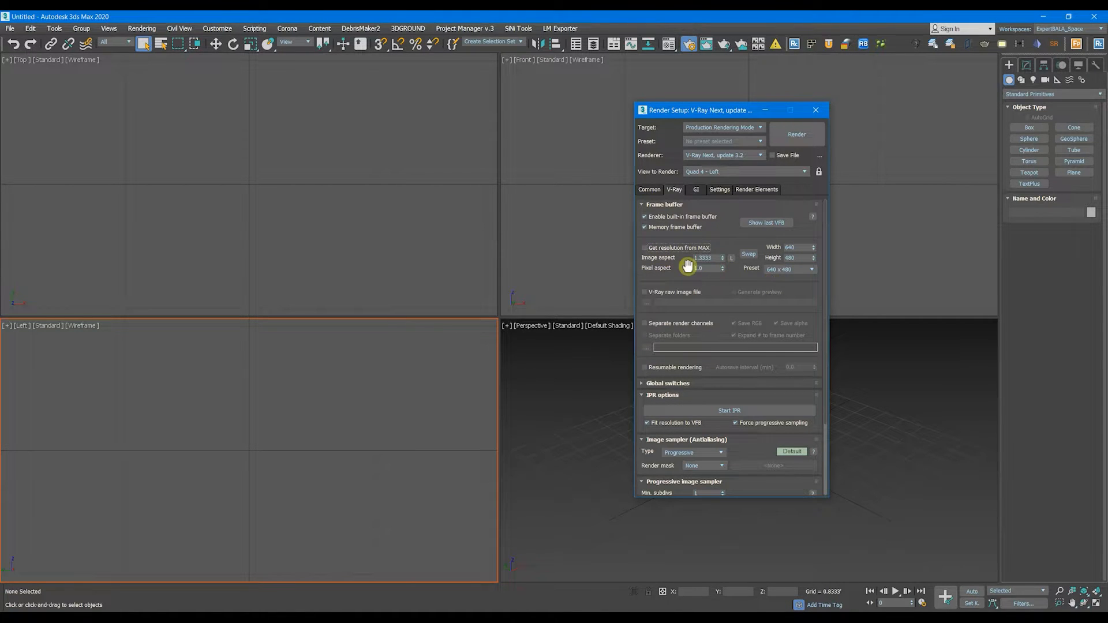
pyautogui.click(645, 249)
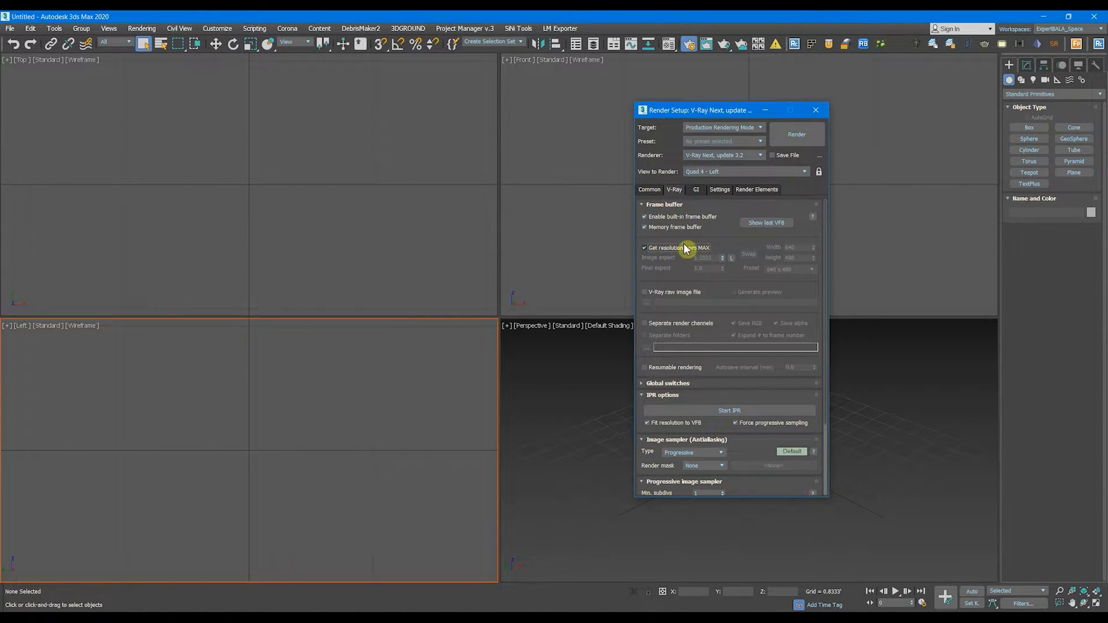
pyautogui.click(649, 189)
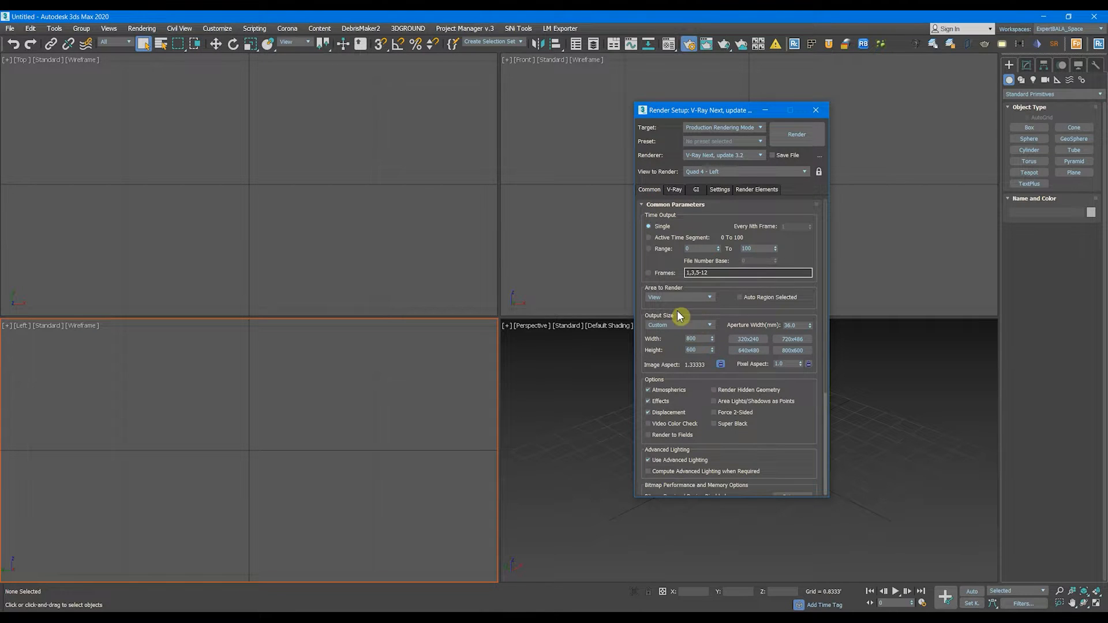
pyautogui.click(674, 189)
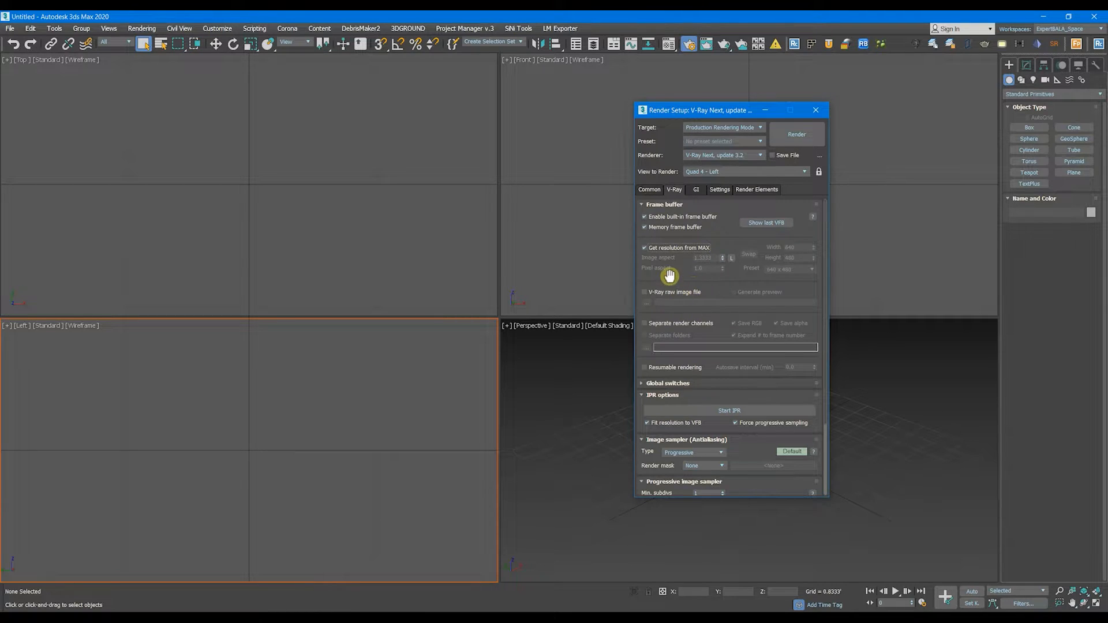
# - Collapse the IPR options and set the image sampler (antialiasing) type to Bucket
pyautogui.scroll(-3, 669, 275)
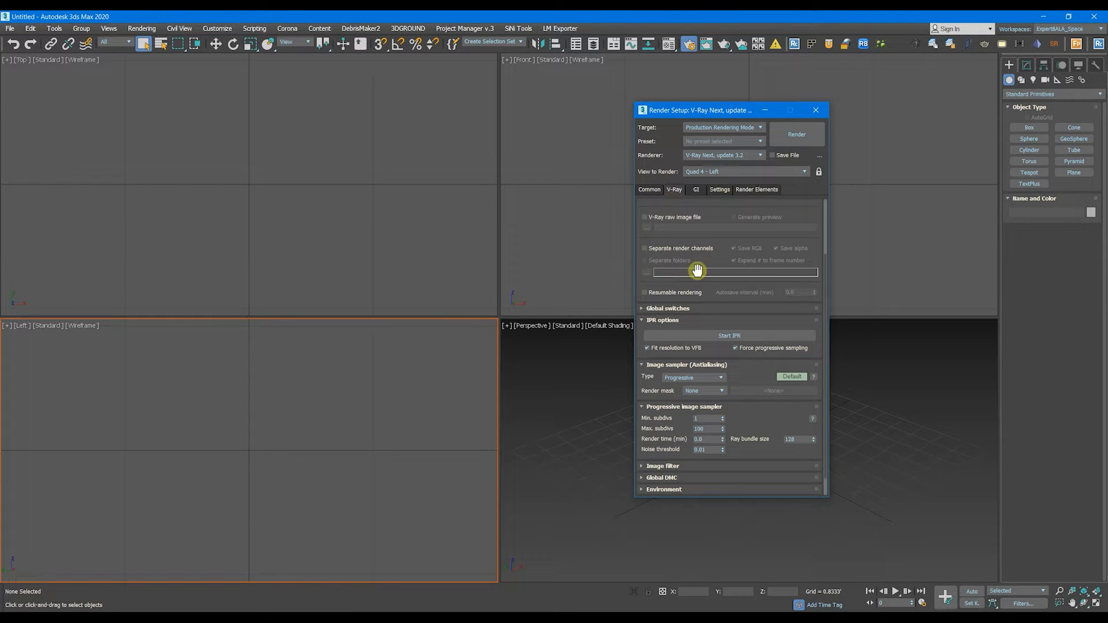
pyautogui.click(659, 322)
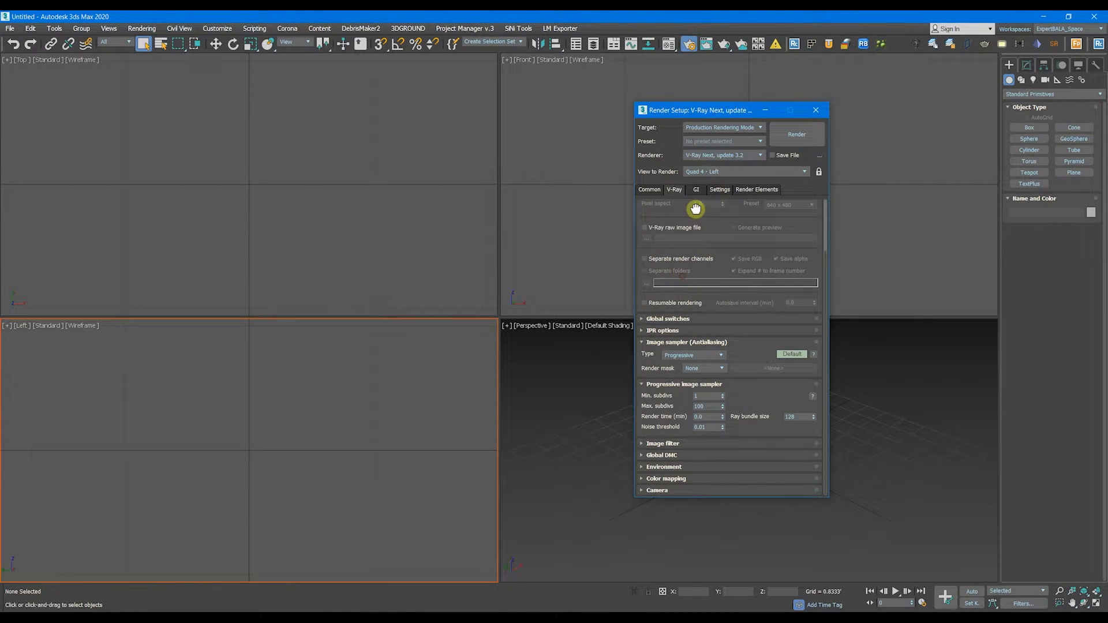
pyautogui.click(695, 355)
pyautogui.click(686, 365)
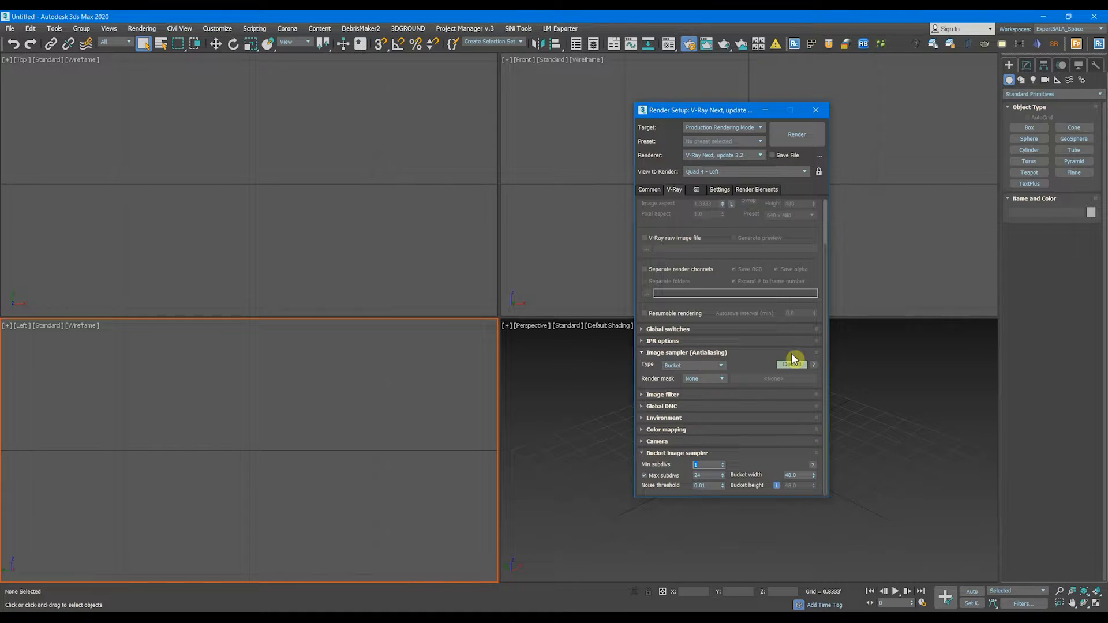
# - Turn off the V-Ray image filter and collapse its settings
pyautogui.click(685, 395)
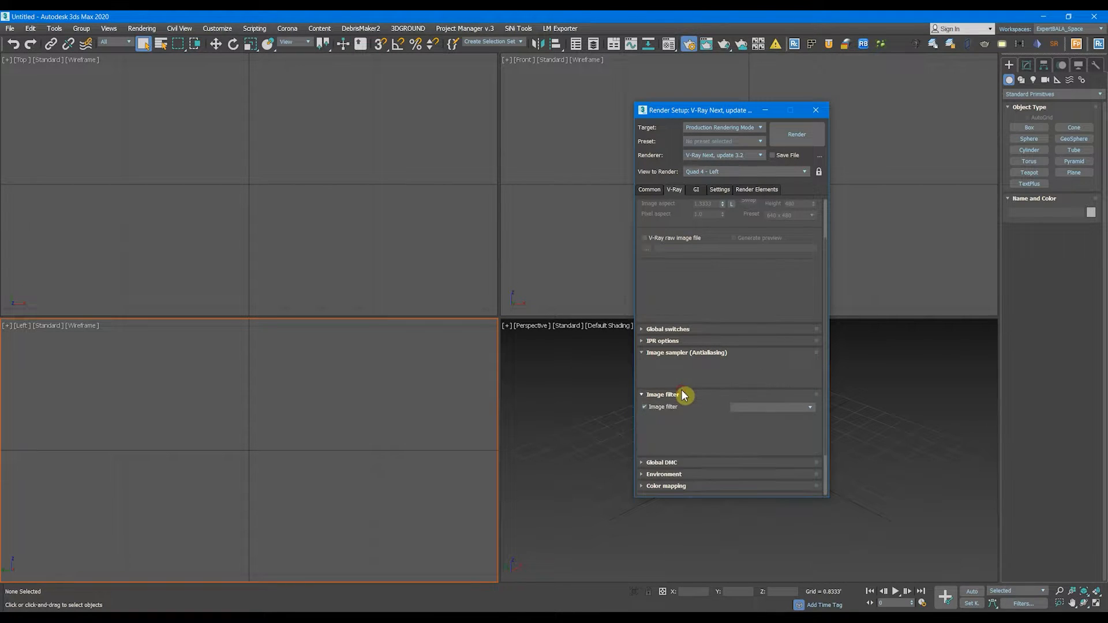
pyautogui.click(645, 407)
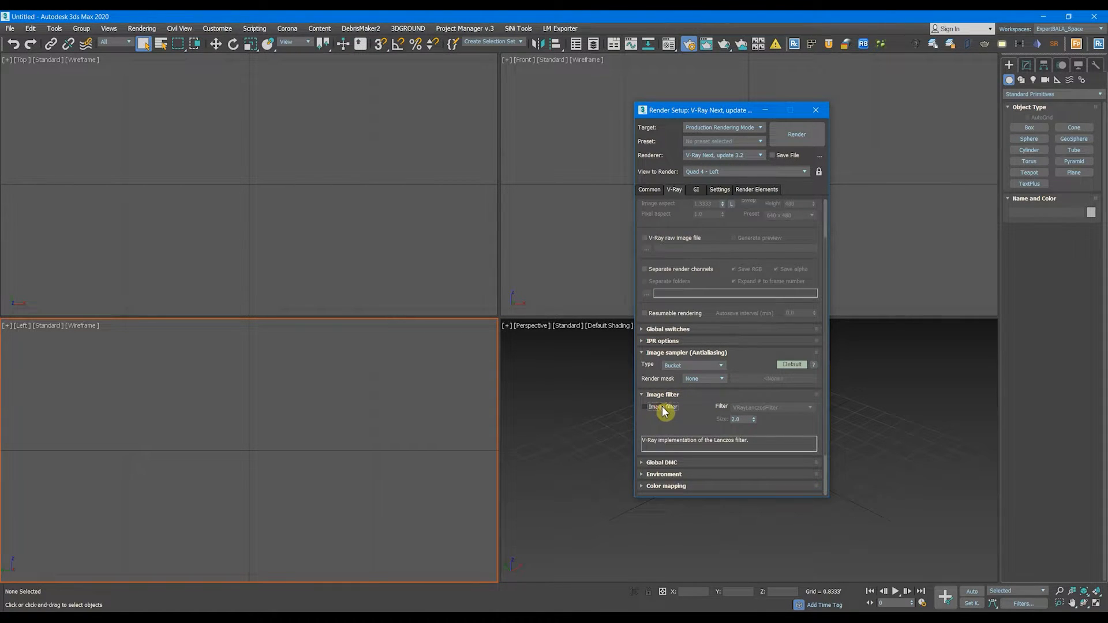
pyautogui.click(683, 396)
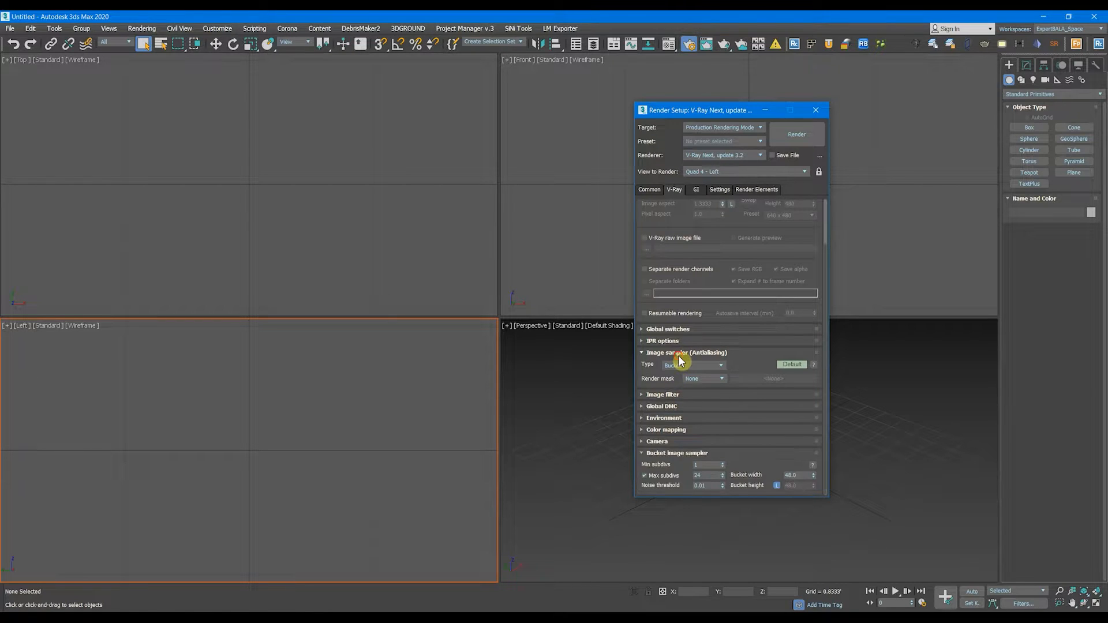
# - Collapse the Image sampler, Frame buffer and Bucket image sampler settings and expand Color mapping
pyautogui.click(676, 354)
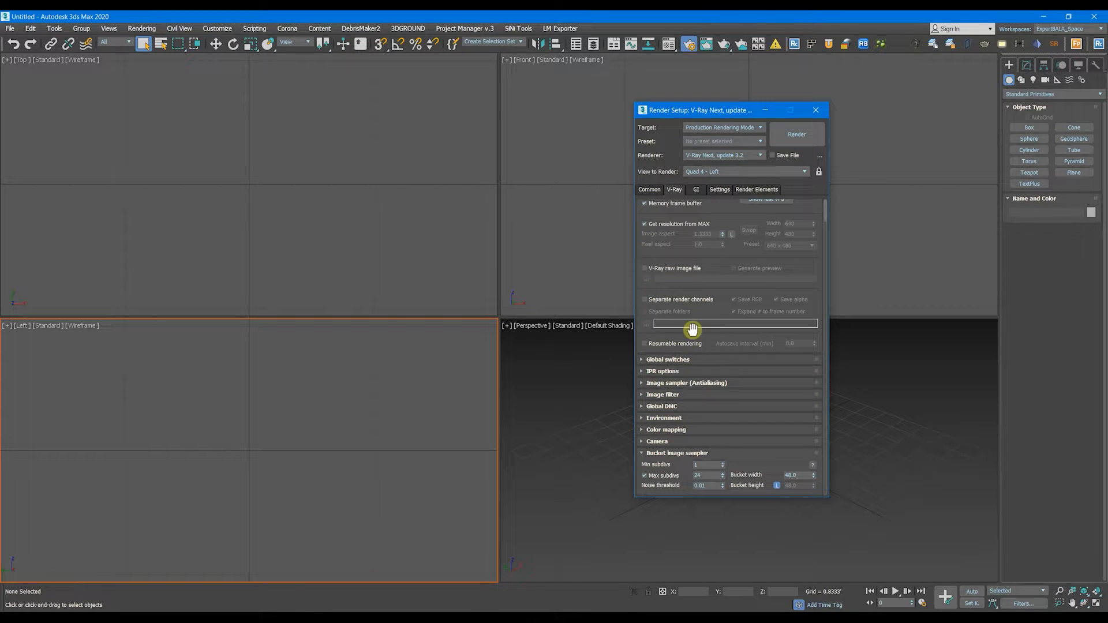
pyautogui.scroll(2, 678, 349)
pyautogui.click(672, 205)
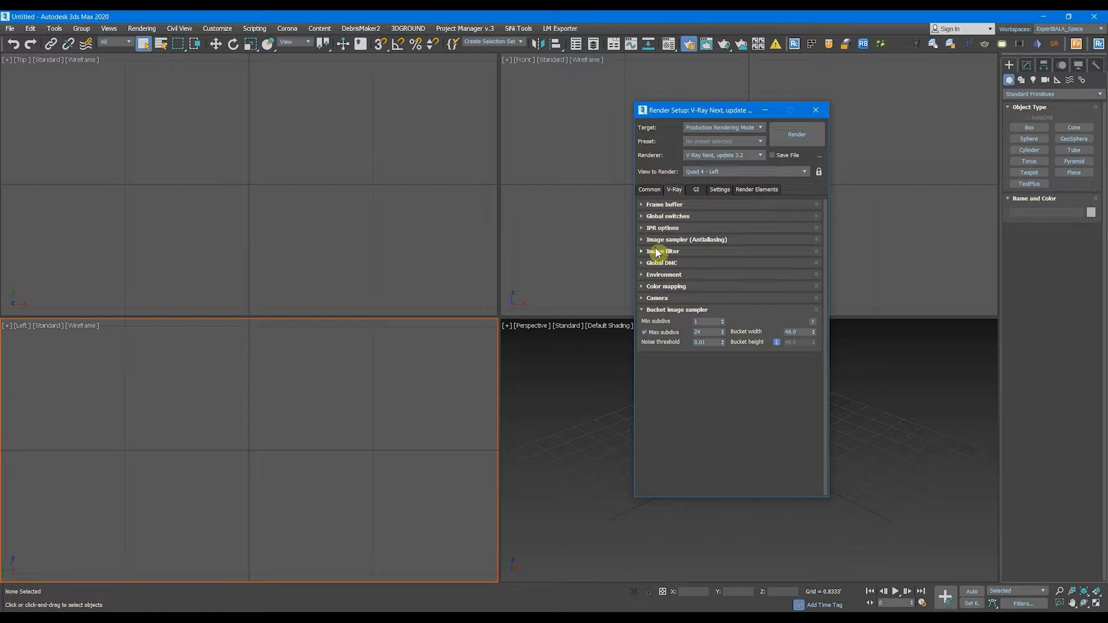
pyautogui.click(668, 274)
pyautogui.click(690, 274)
pyautogui.click(672, 309)
pyautogui.click(668, 288)
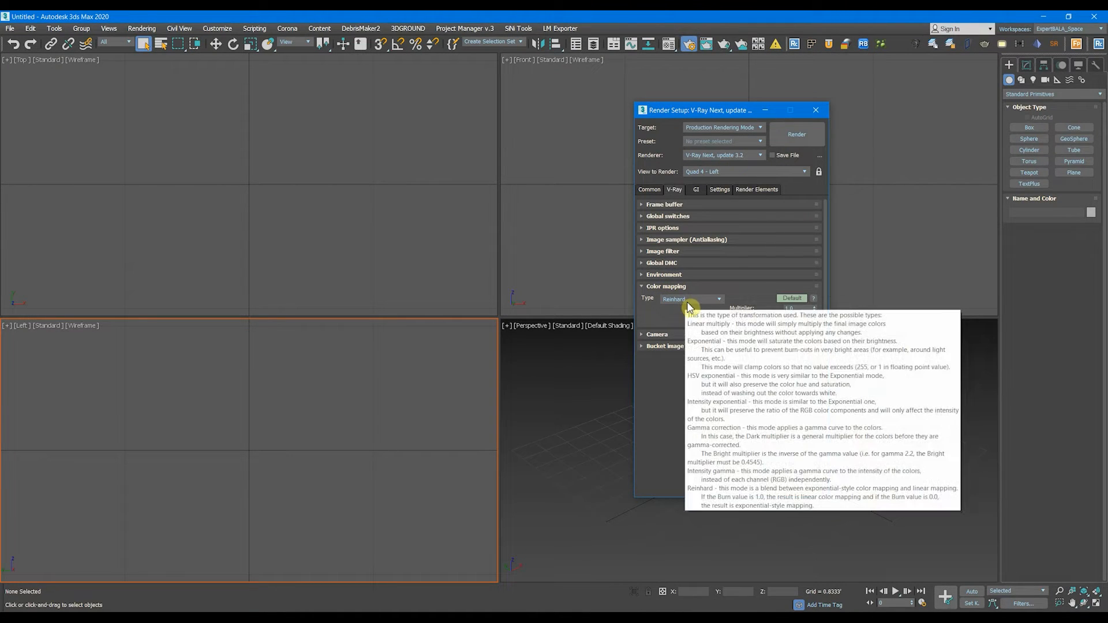
# - Try the Linear multiply and Exponential color mapping types, and return the type to Reinhard
pyautogui.click(688, 302)
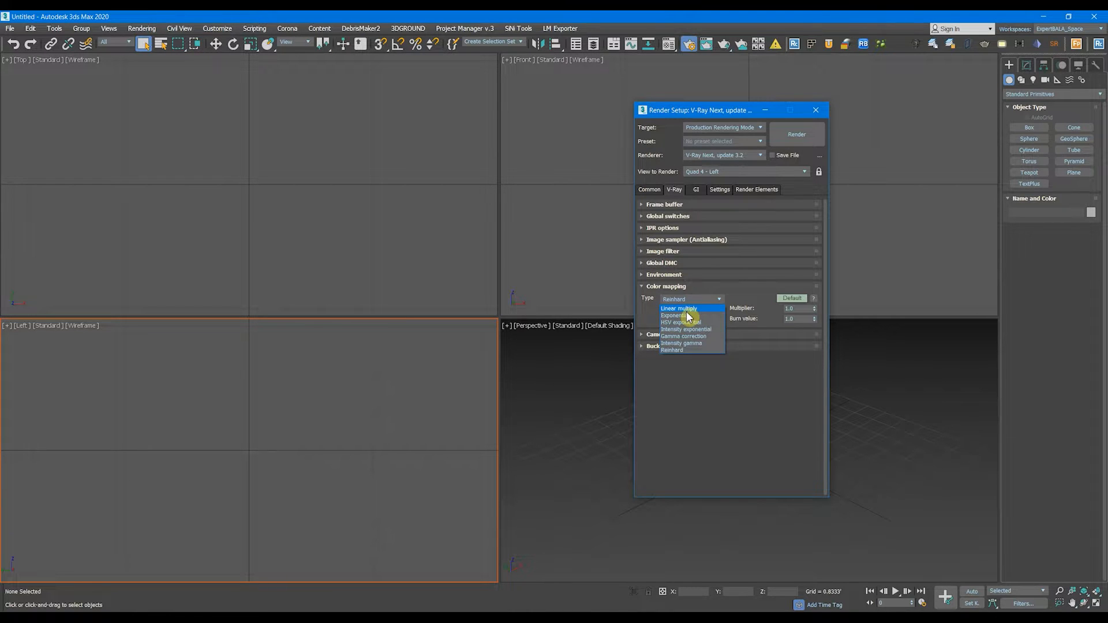
pyautogui.click(689, 312)
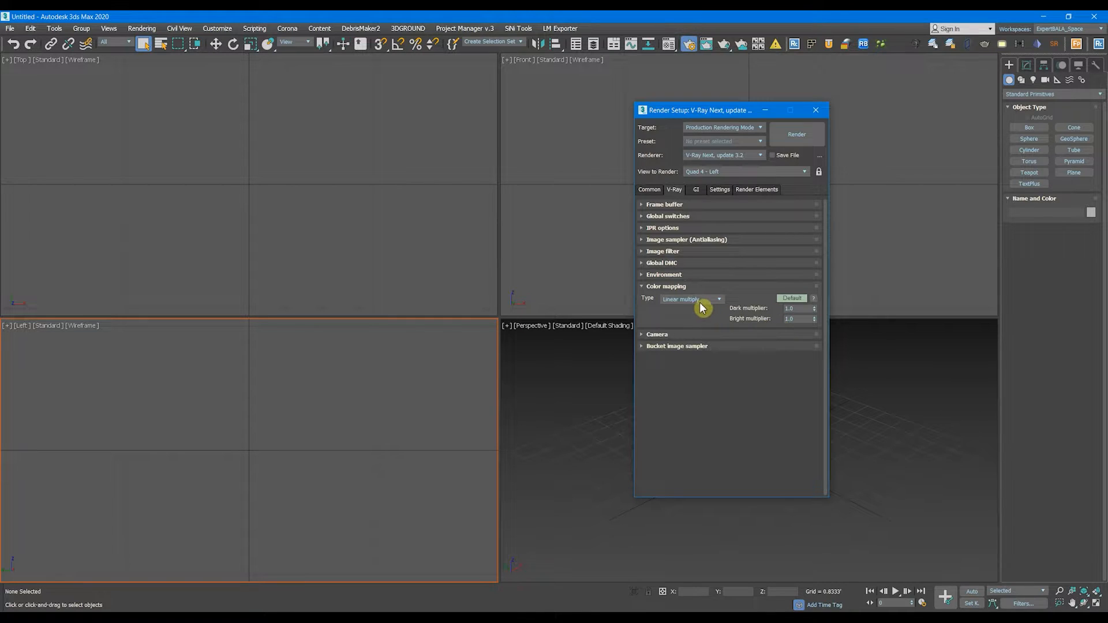
pyautogui.click(705, 299)
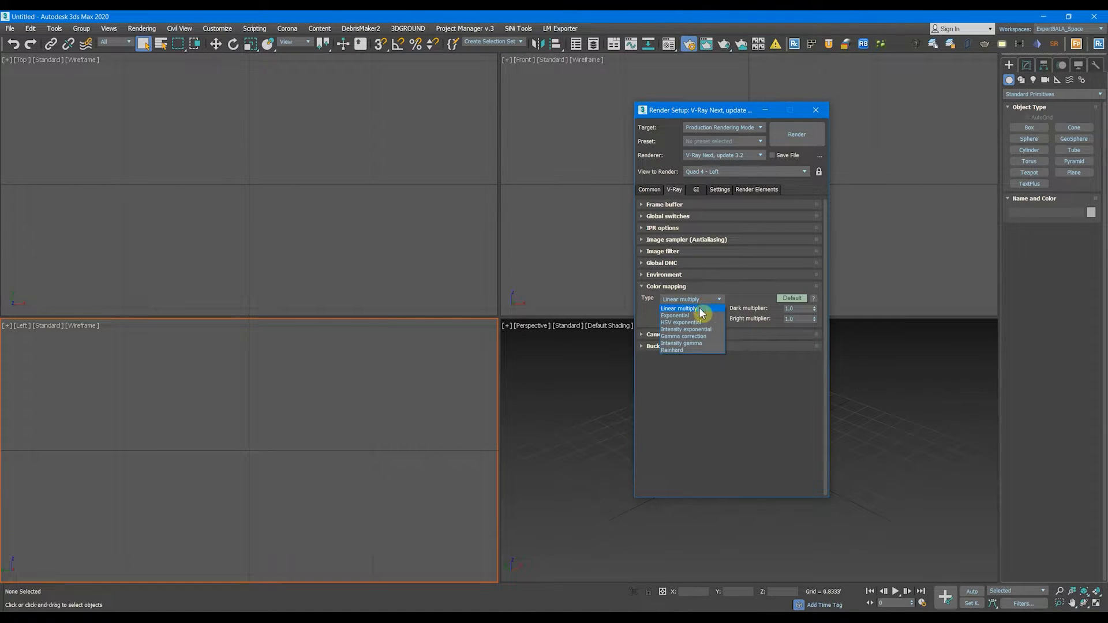
pyautogui.click(675, 315)
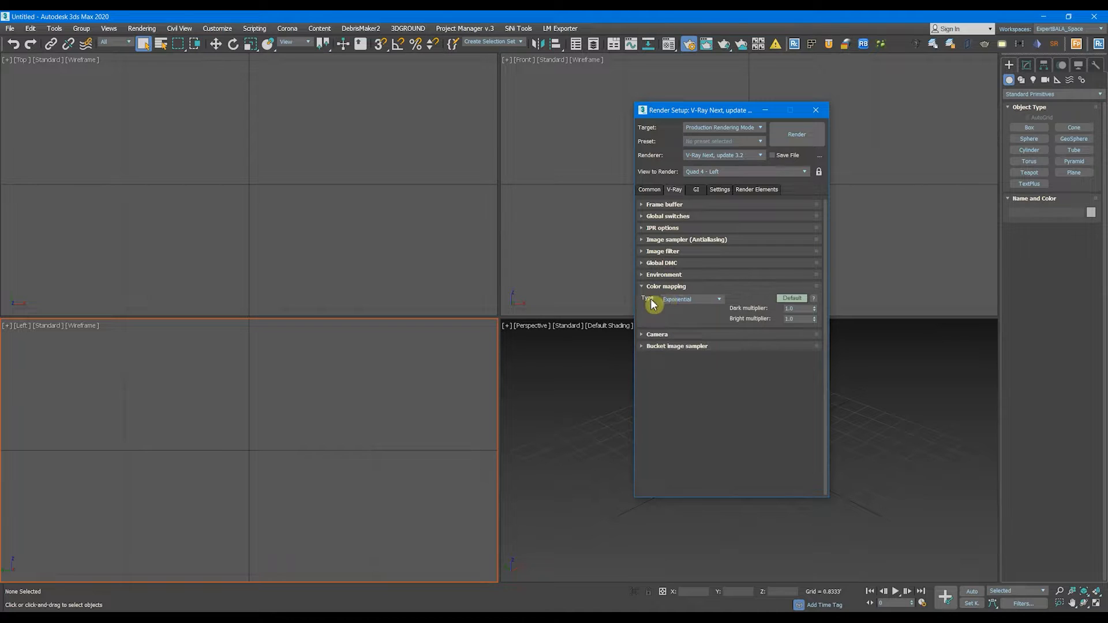
pyautogui.click(686, 305)
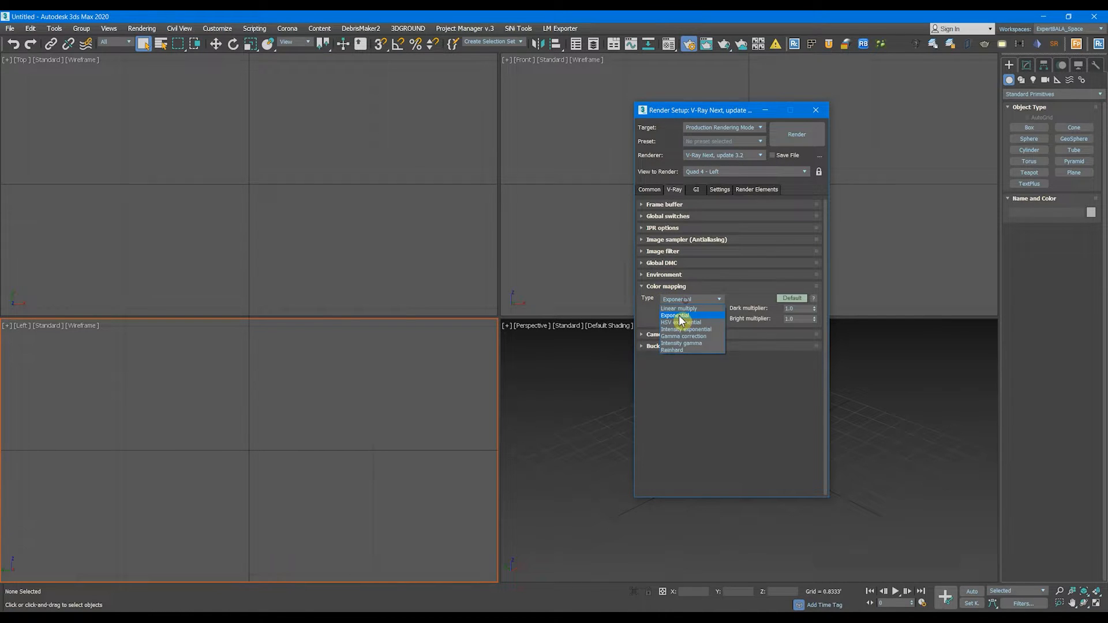
pyautogui.click(684, 354)
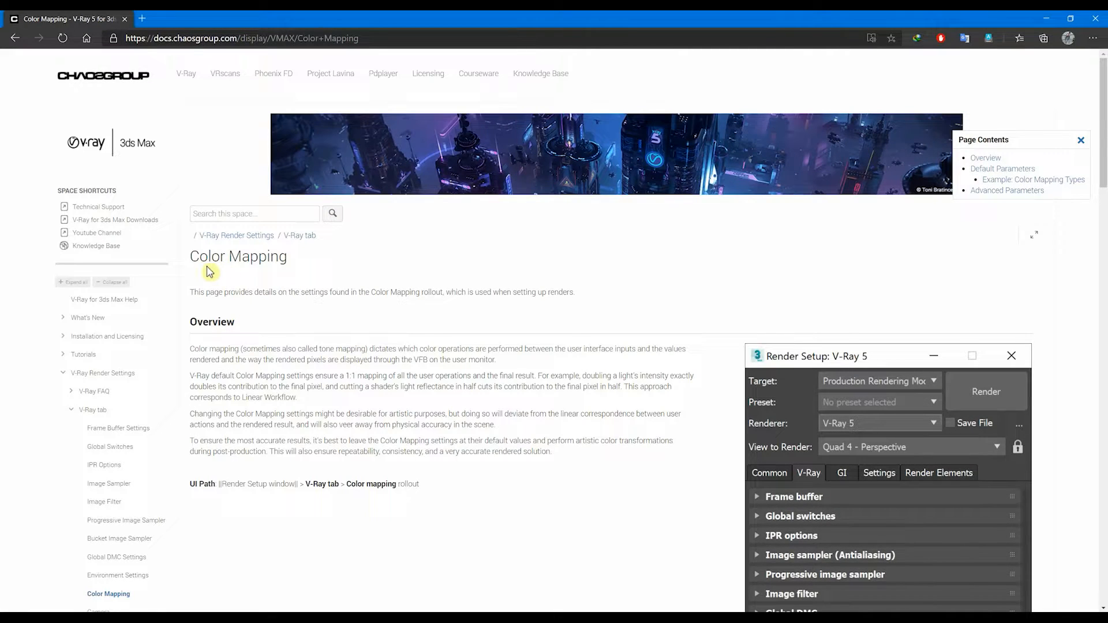
# - Examine the Linear multiply, Exponential and HSV exponential example renders on the Chaos Group Color Mapping documentation page in the browser
pyautogui.moveTo(186, 262); pyautogui.dragTo(298, 270)
pyautogui.click(438, 400)
pyautogui.scroll(-6, 437, 402)
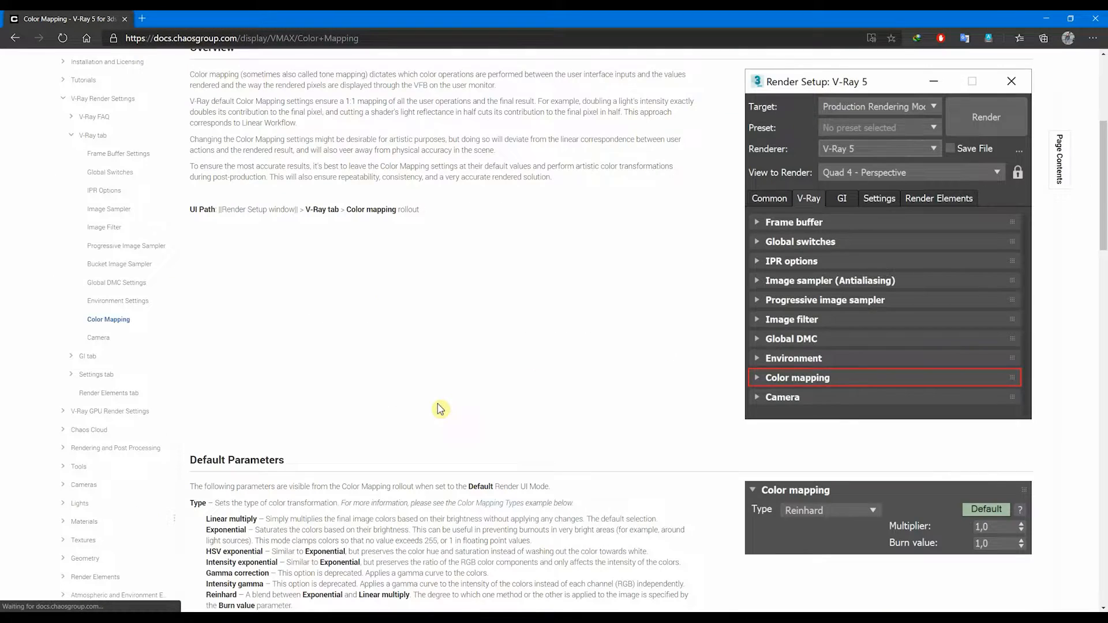
pyautogui.scroll(-13, 344, 386)
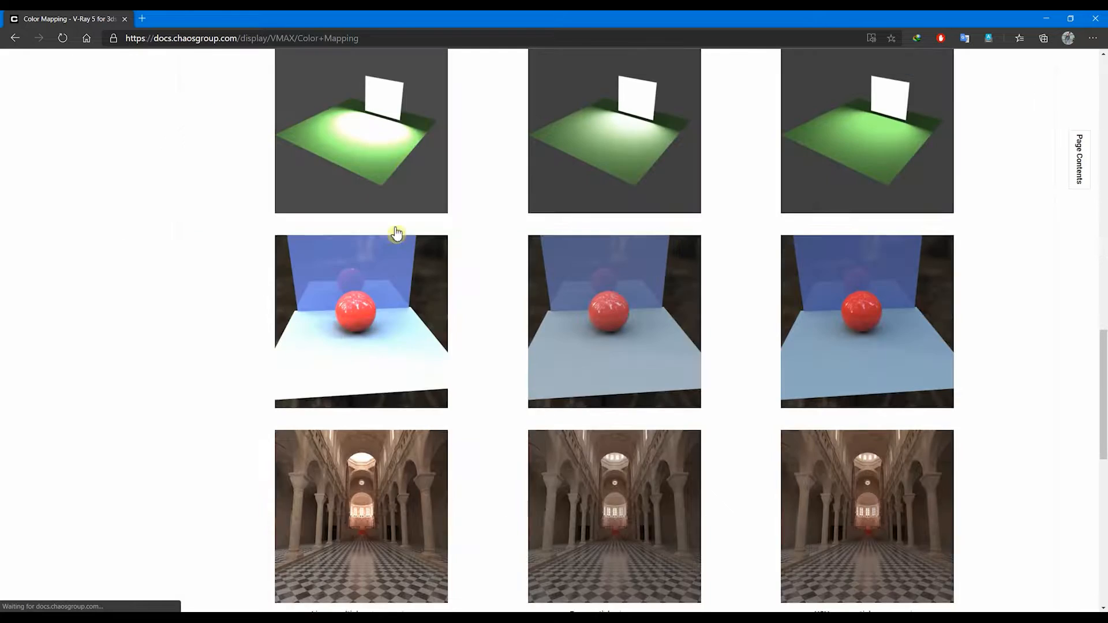
pyautogui.scroll(2, 351, 208)
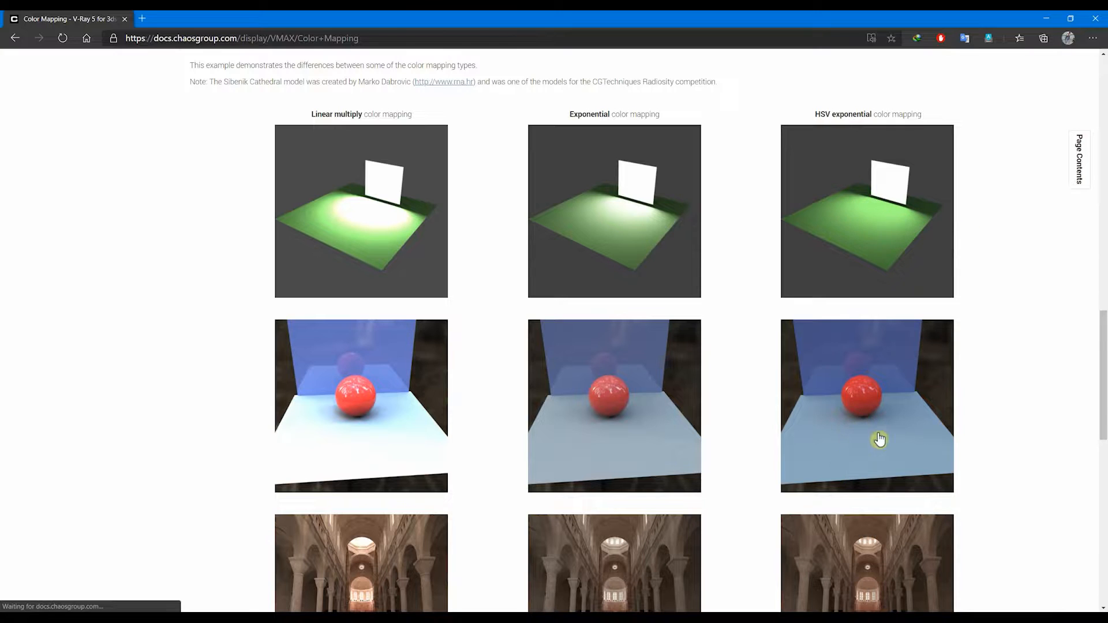
pyautogui.scroll(2, 299, 210)
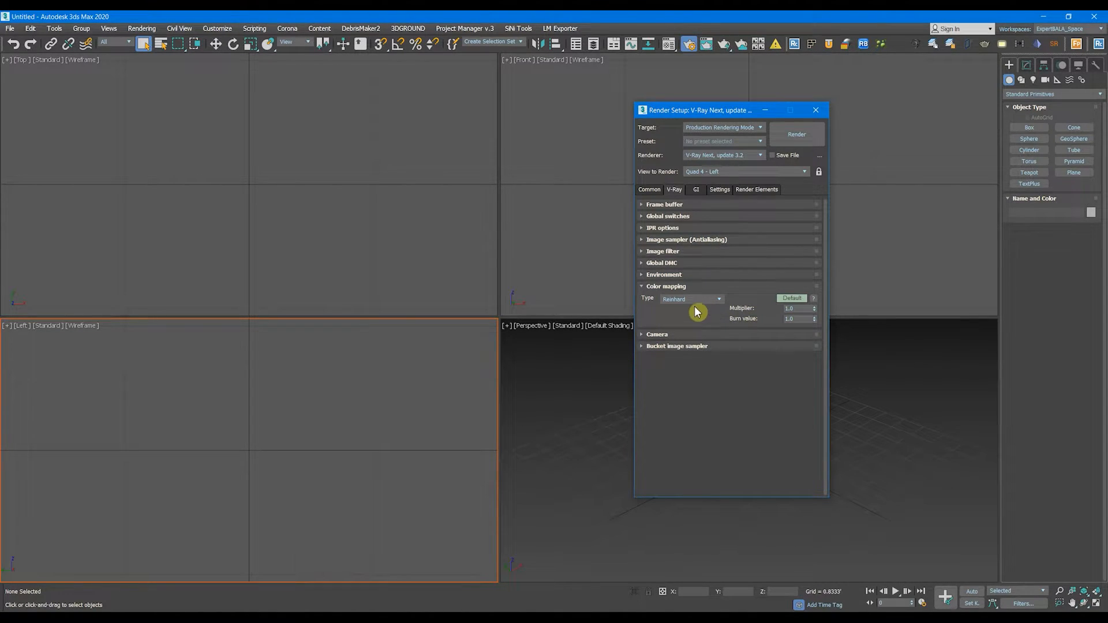
# - Set the burn value of the Reinhard color mapping to 0.8 in 3ds Max's render setup
pyautogui.doubleClick(797, 319)
pyautogui.click(709, 300)
pyautogui.click(647, 308)
pyautogui.doubleClick(788, 321)
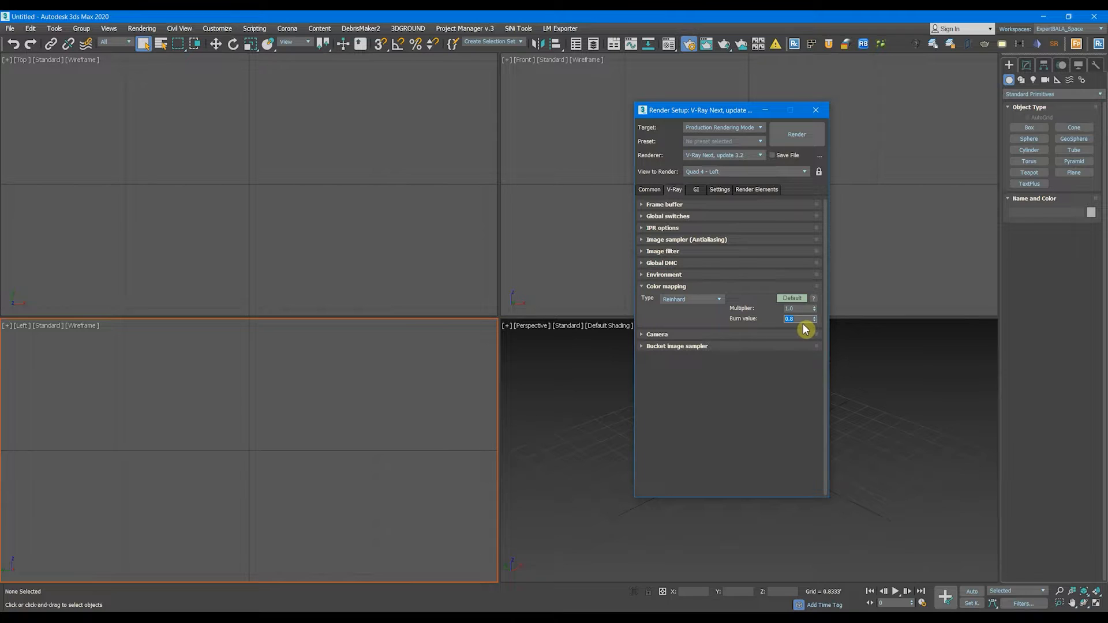
pyautogui.write('.')
# - Set the primary global illumination engine to Irradiance map, keeping Light cache as the secondary engine
pyautogui.click(698, 188)
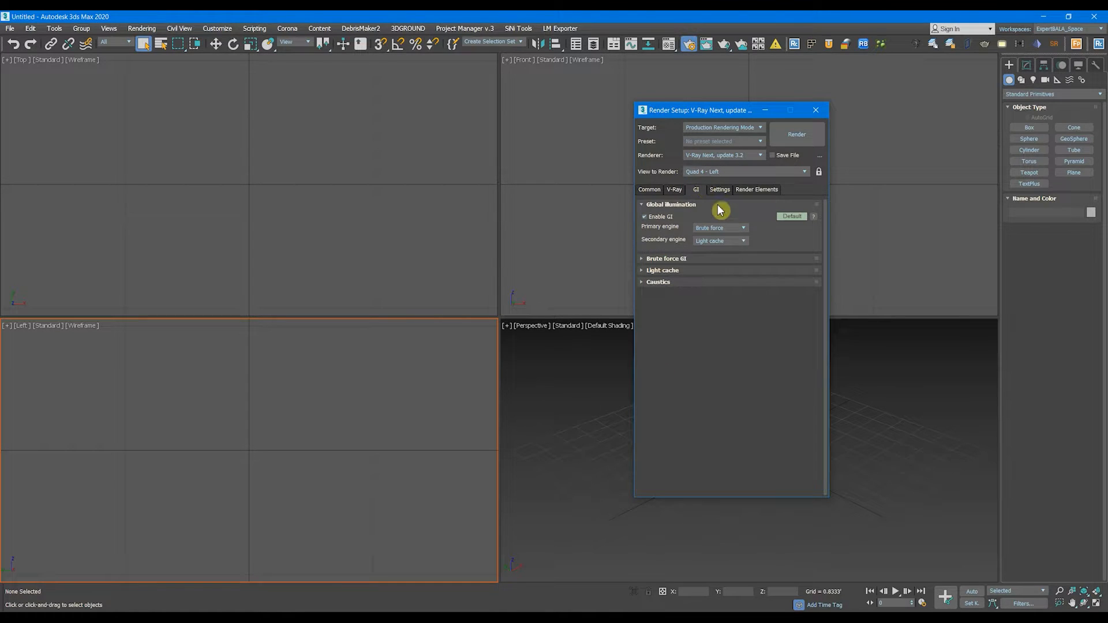
pyautogui.click(715, 226)
pyautogui.click(716, 228)
pyautogui.click(718, 239)
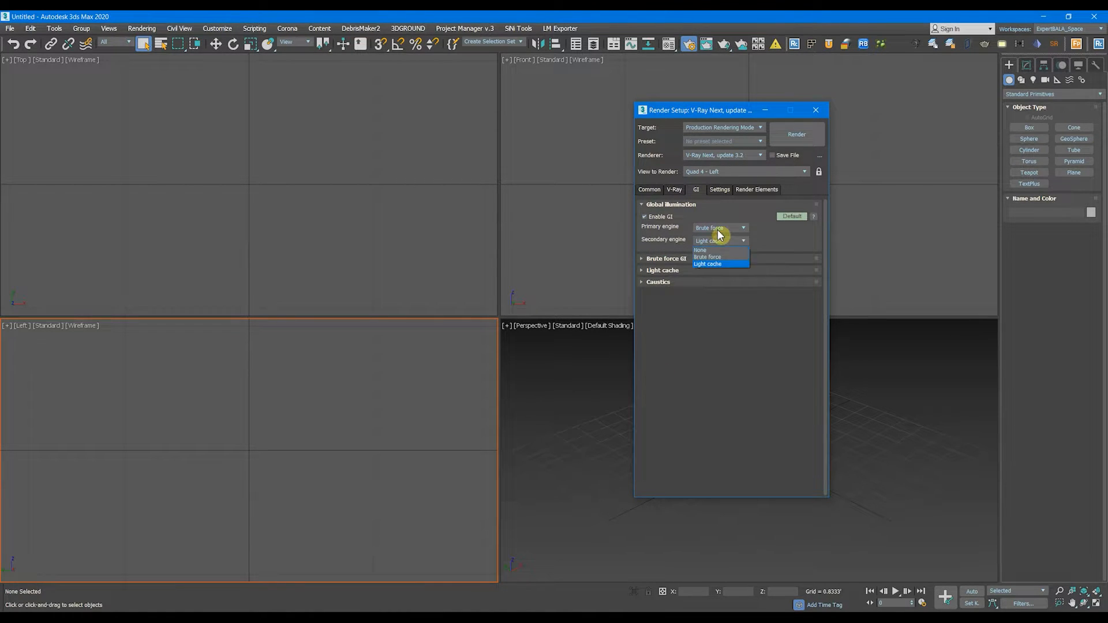
pyautogui.click(718, 231)
pyautogui.click(720, 230)
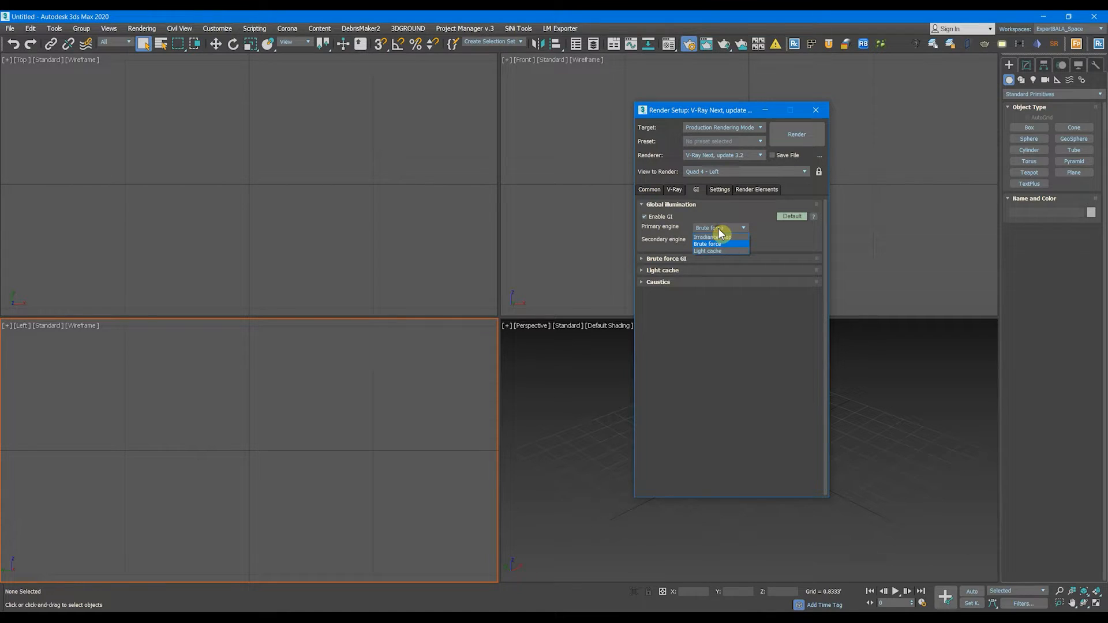
pyautogui.click(711, 237)
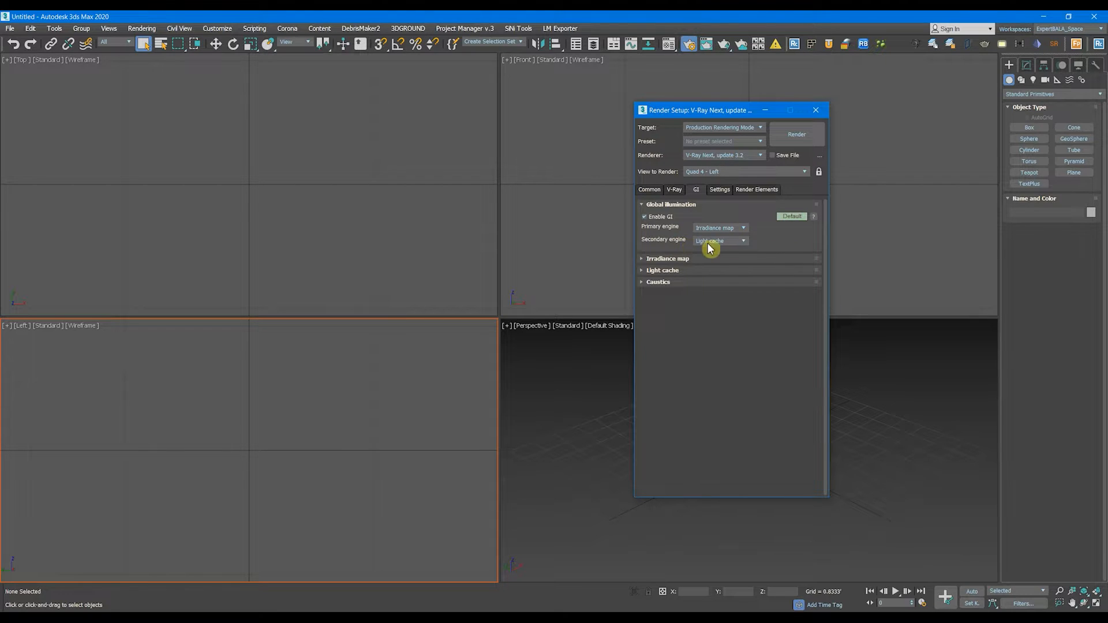
# - Expand the irradiance map settings and set the current preset to Medium
pyautogui.click(667, 259)
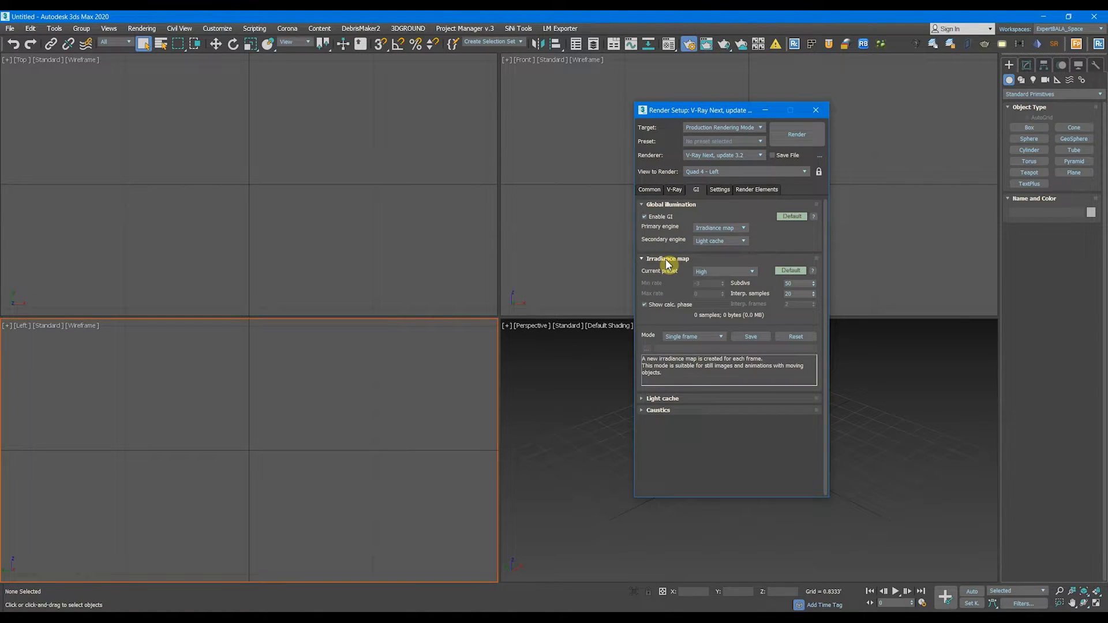
pyautogui.click(715, 273)
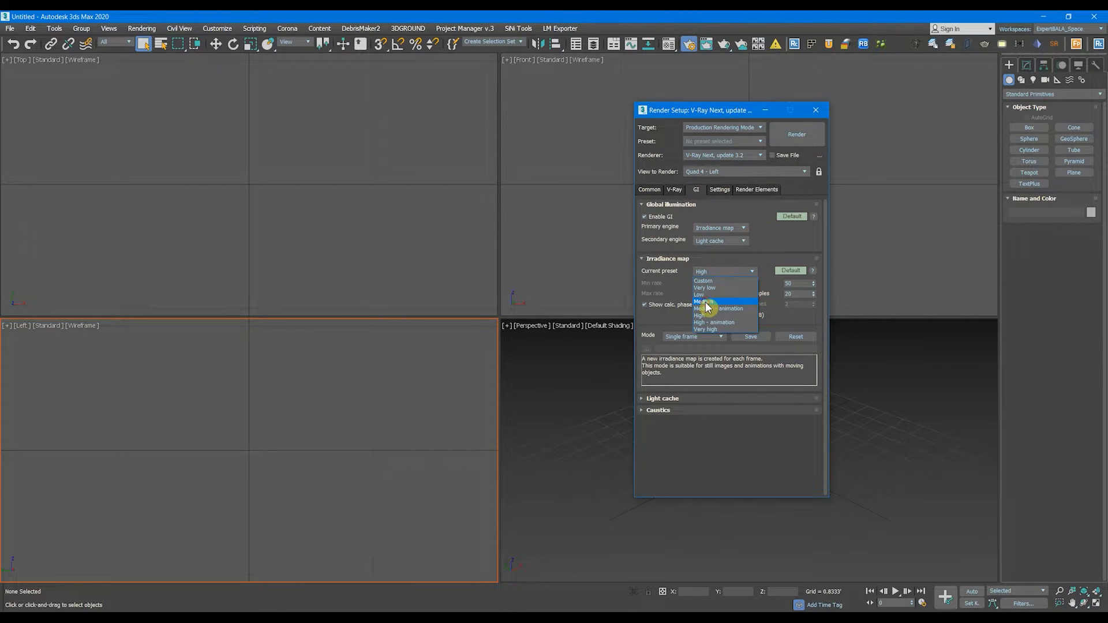
pyautogui.click(706, 302)
pyautogui.click(709, 273)
pyautogui.click(701, 295)
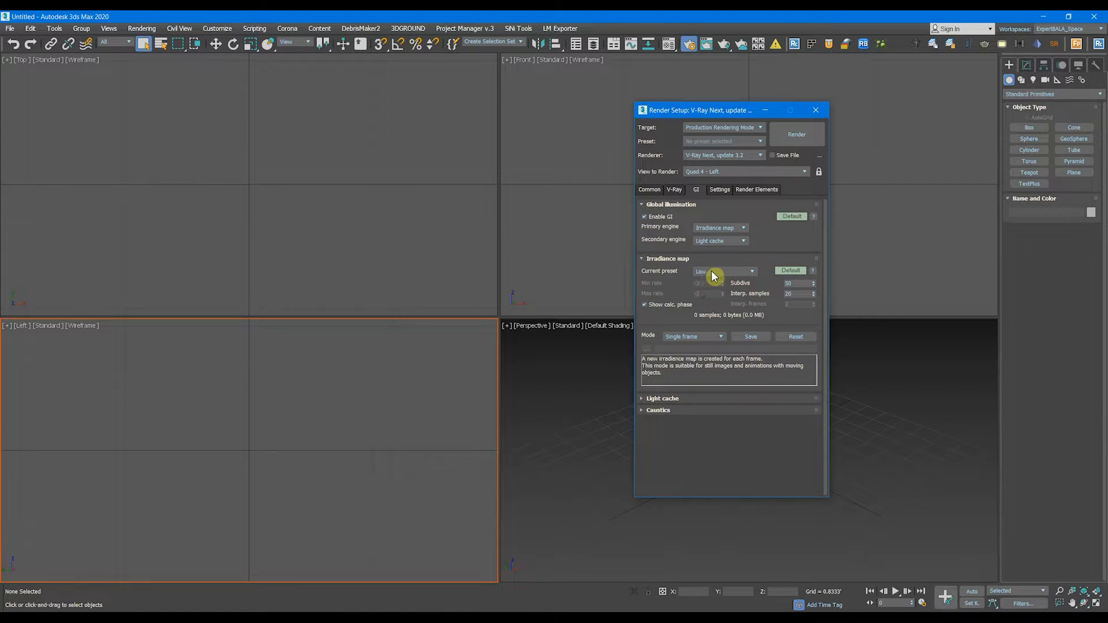
pyautogui.click(713, 272)
pyautogui.click(706, 302)
# - Review the Light cache subdivisions and show the V-Ray system settings
pyautogui.click(690, 398)
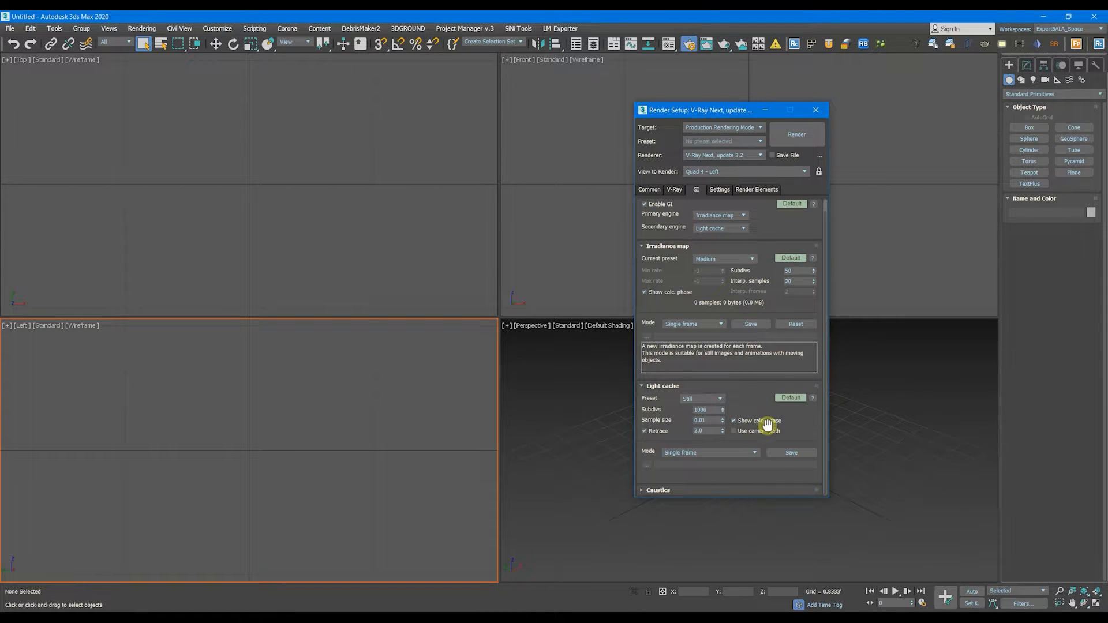
pyautogui.doubleClick(705, 410)
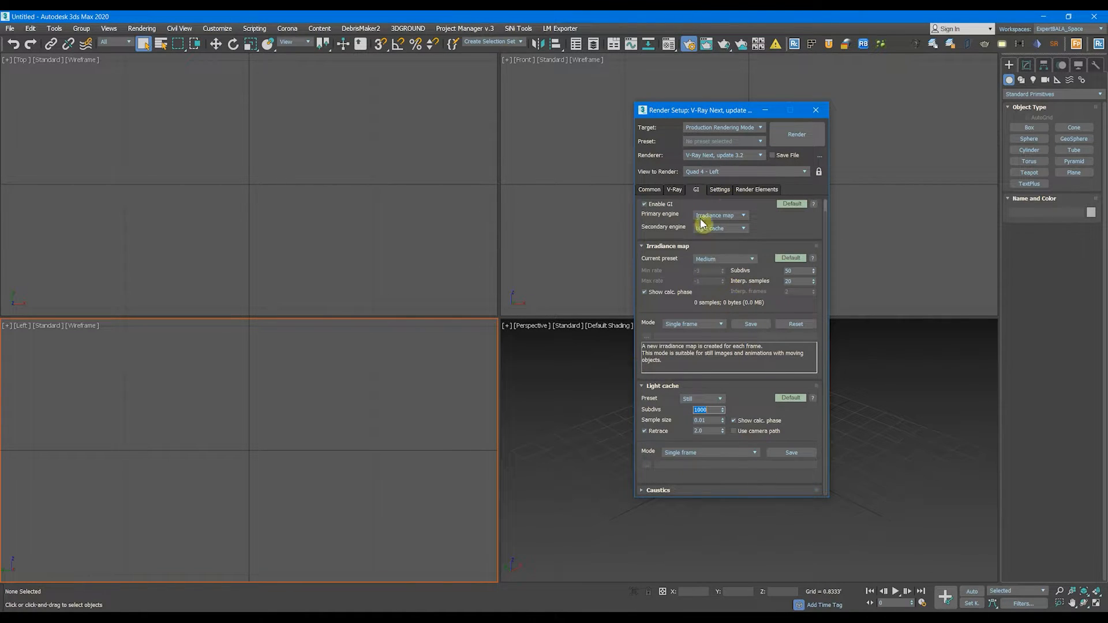
pyautogui.click(719, 189)
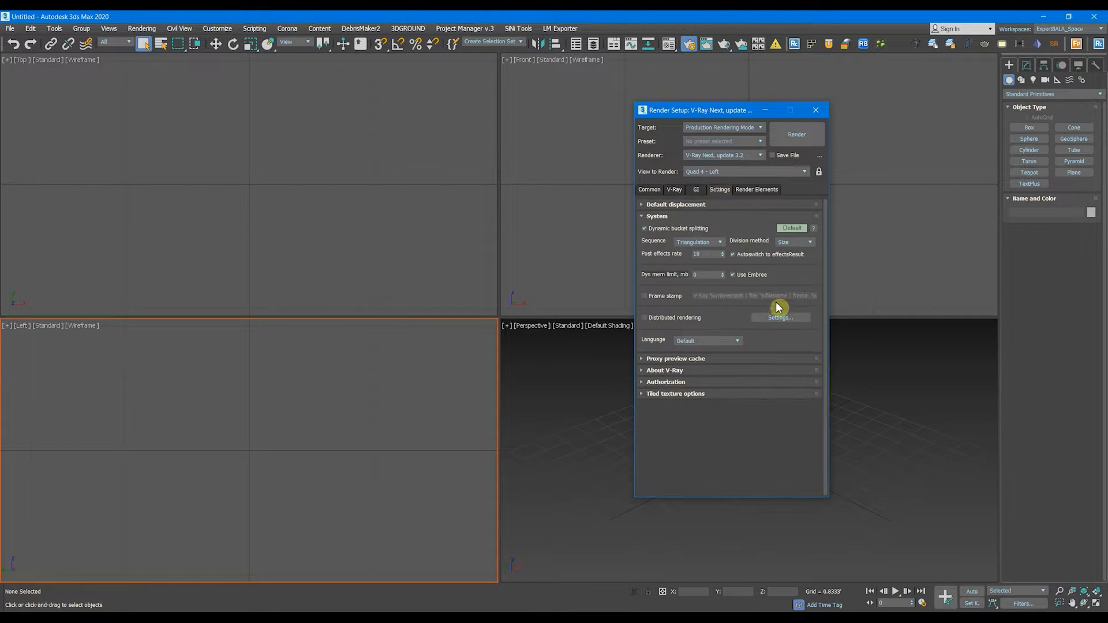
# - Set the bucket sequence in the V-Ray system settings to Spiral
pyautogui.click(714, 242)
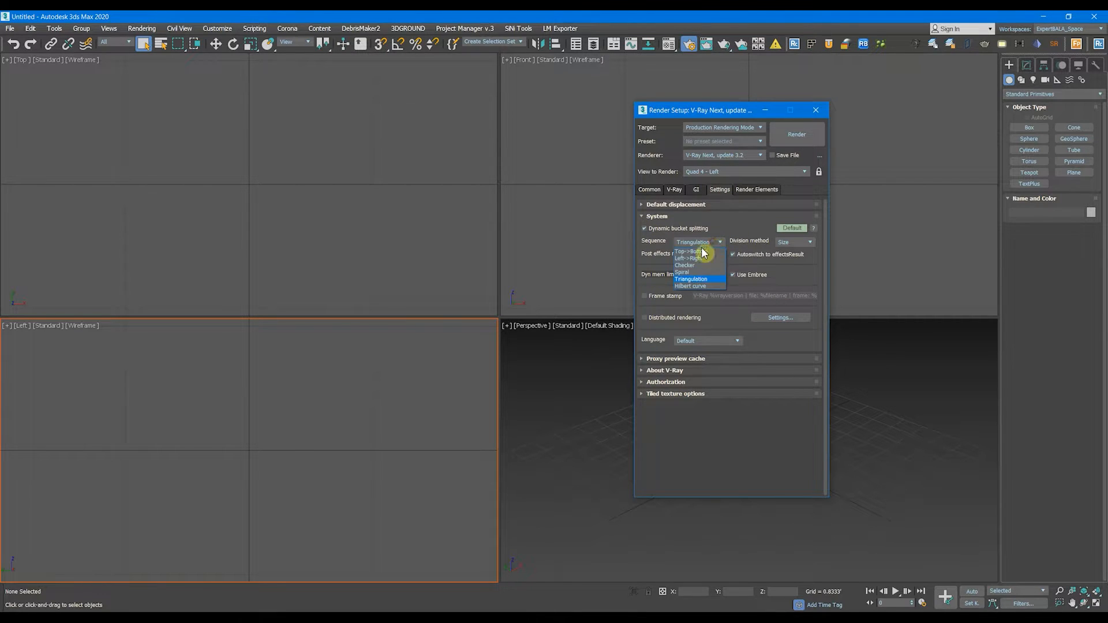
pyautogui.click(686, 274)
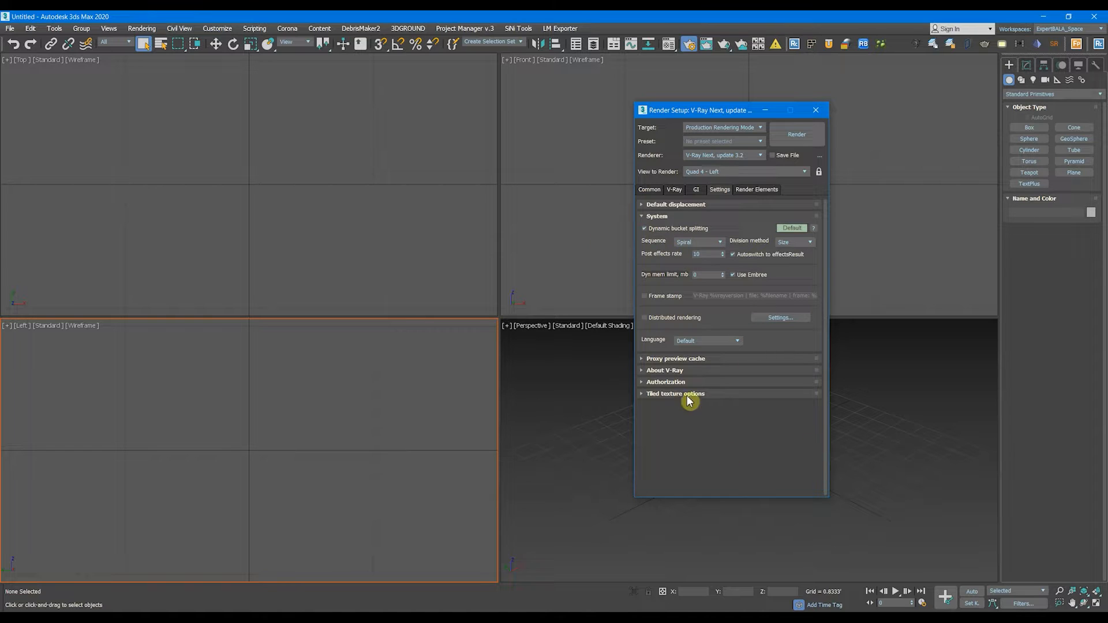
# - Review the common output parameters, the V-Ray frame buffer options and the global illumination settings
pyautogui.click(674, 190)
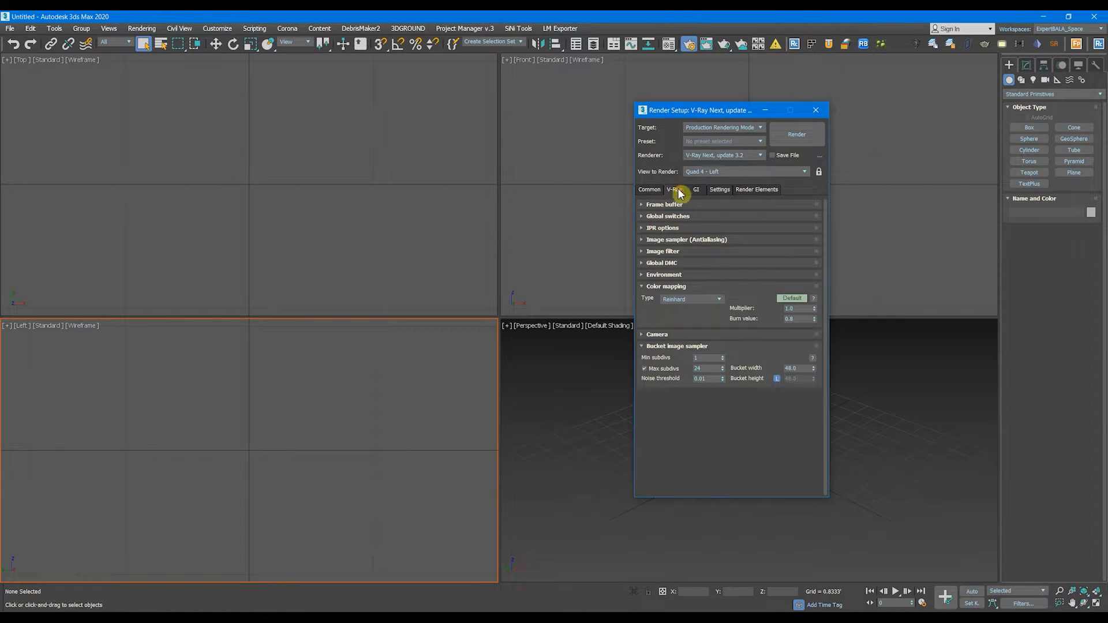
pyautogui.click(650, 190)
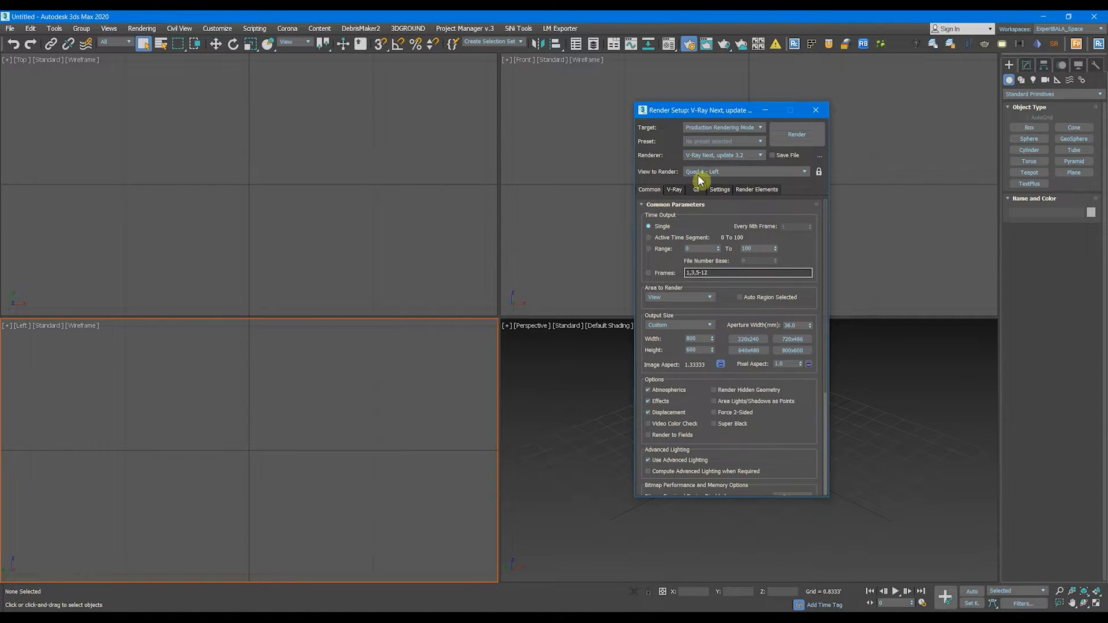
pyautogui.click(675, 191)
pyautogui.click(688, 219)
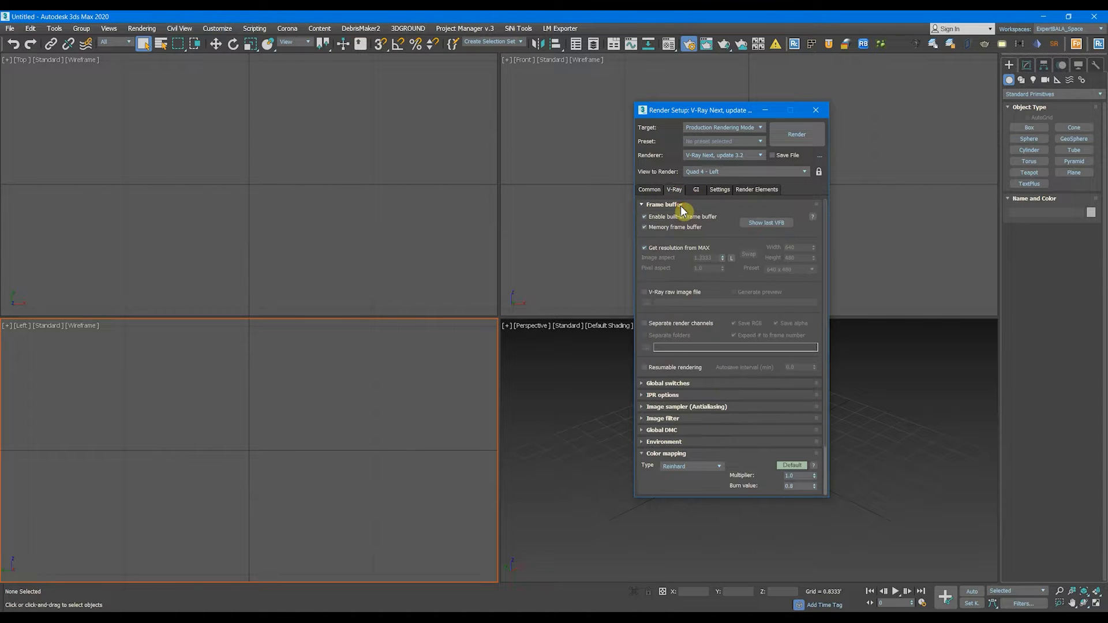
pyautogui.click(649, 190)
pyautogui.click(688, 190)
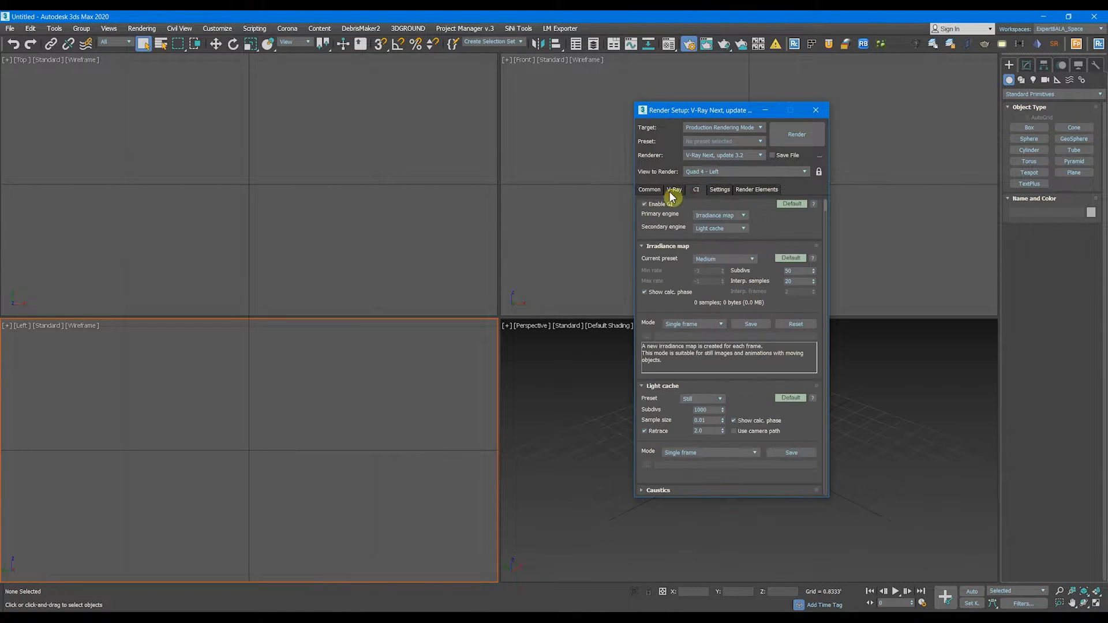
pyautogui.click(647, 190)
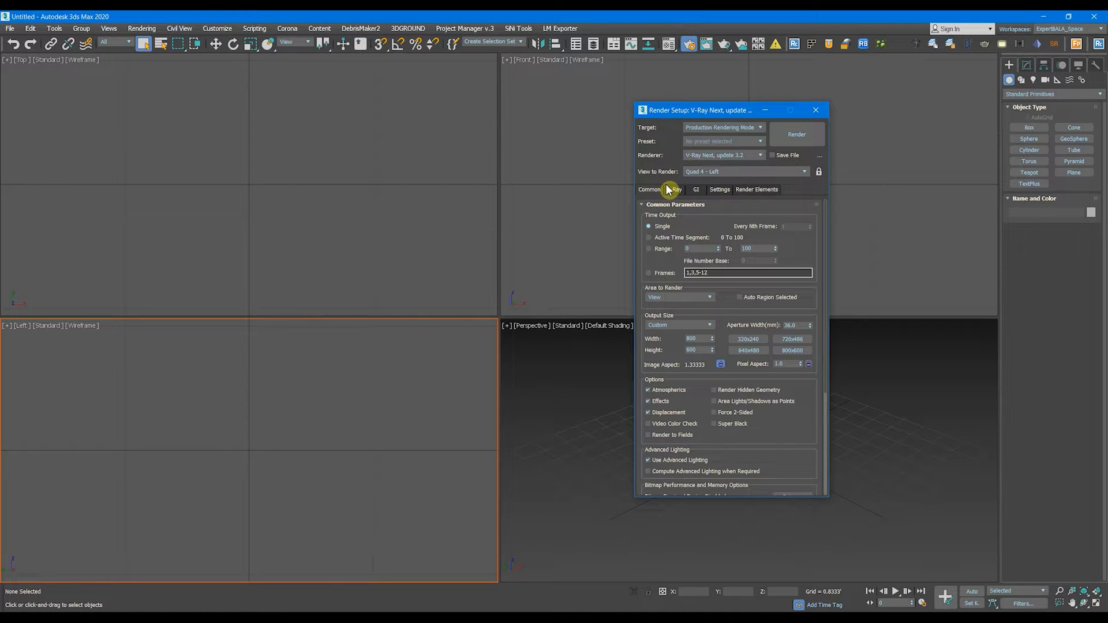
# - Set the primary global illumination engine to Brute force
pyautogui.click(696, 189)
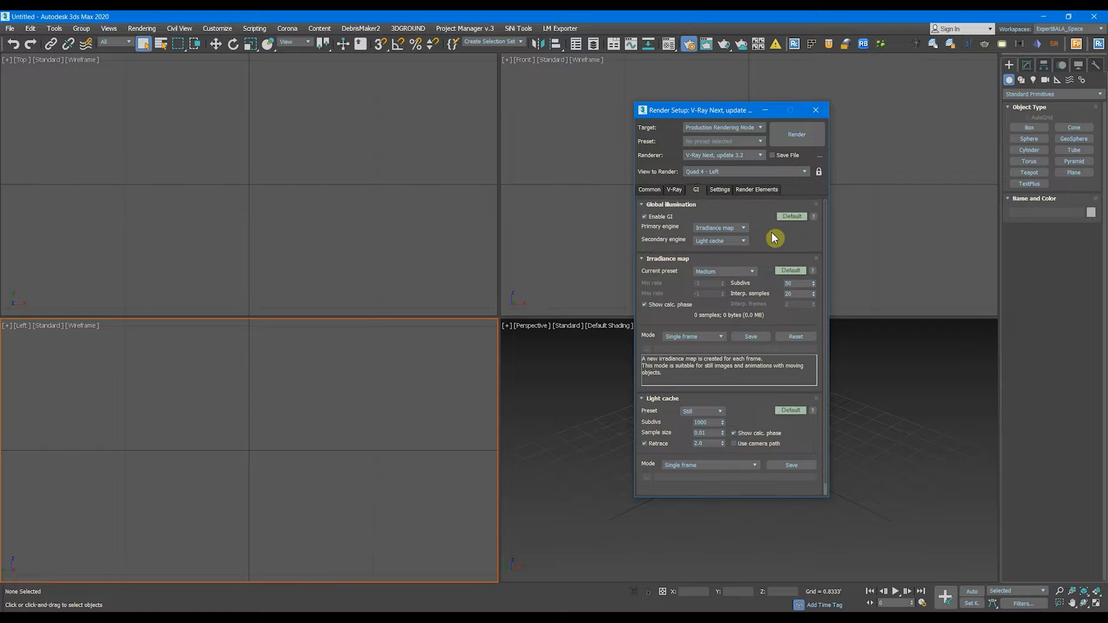
pyautogui.click(728, 228)
pyautogui.click(717, 245)
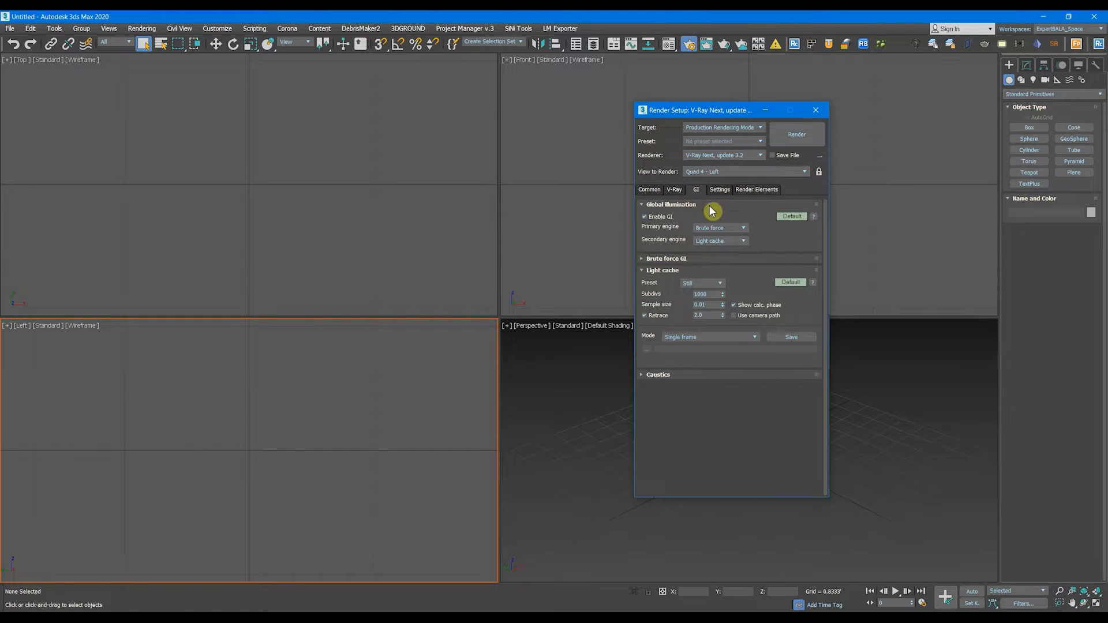
# - Restore Irradiance map as the primary global illumination engine
pyautogui.click(744, 228)
pyautogui.click(717, 235)
pyautogui.click(744, 228)
pyautogui.click(768, 236)
pyautogui.click(744, 229)
pyautogui.click(730, 236)
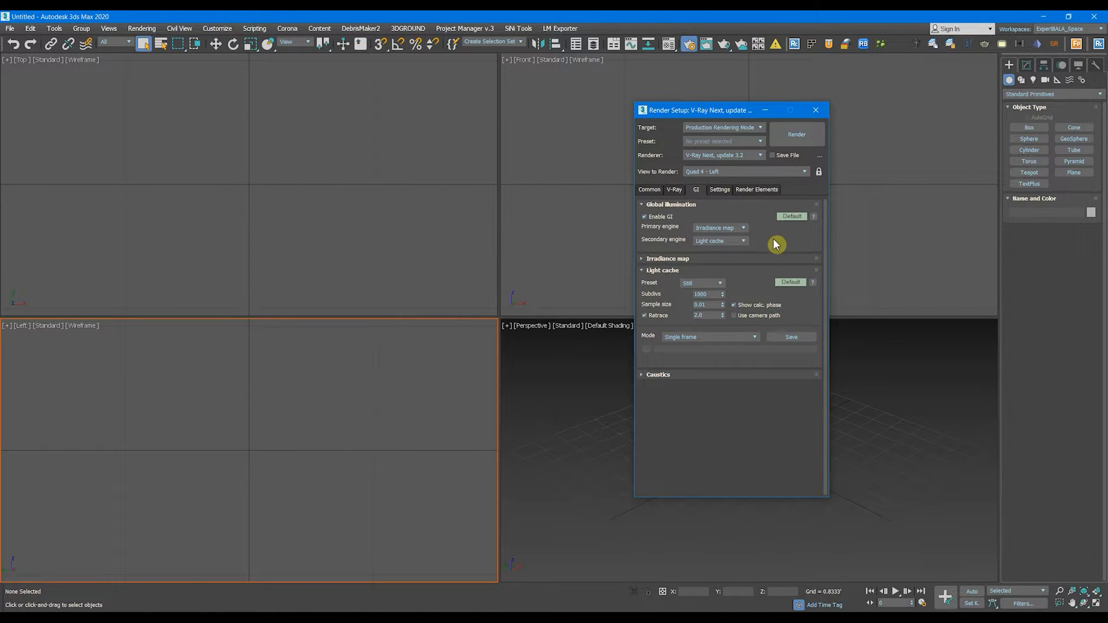
# - Set the render output width to 900 in the common parameters, keeping the image aspect locked
pyautogui.click(649, 190)
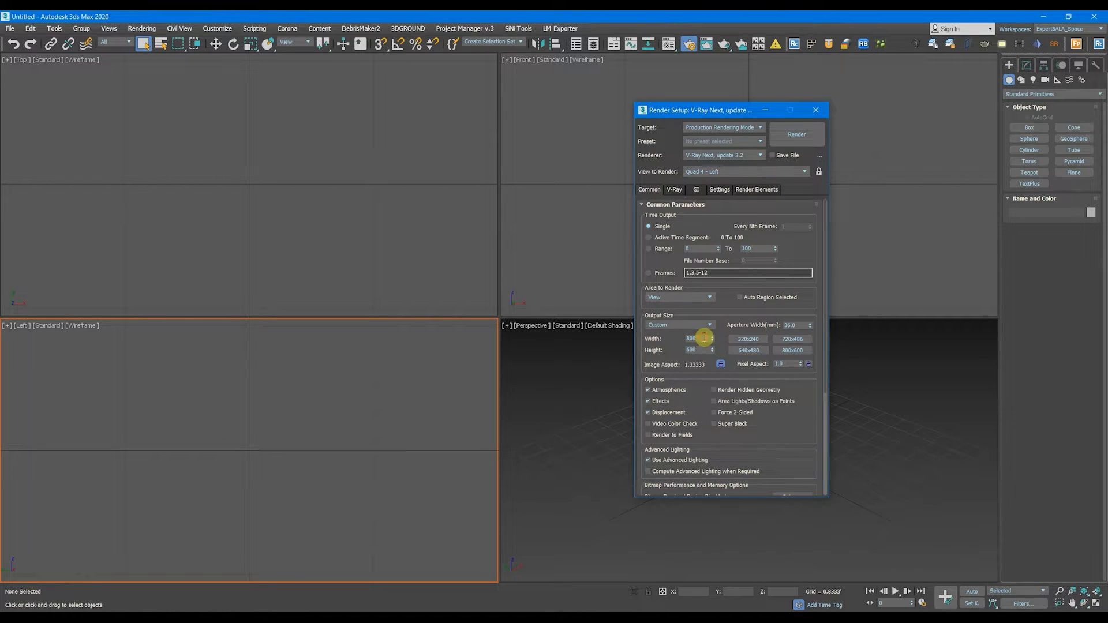
pyautogui.moveTo(704, 338); pyautogui.dragTo(668, 344)
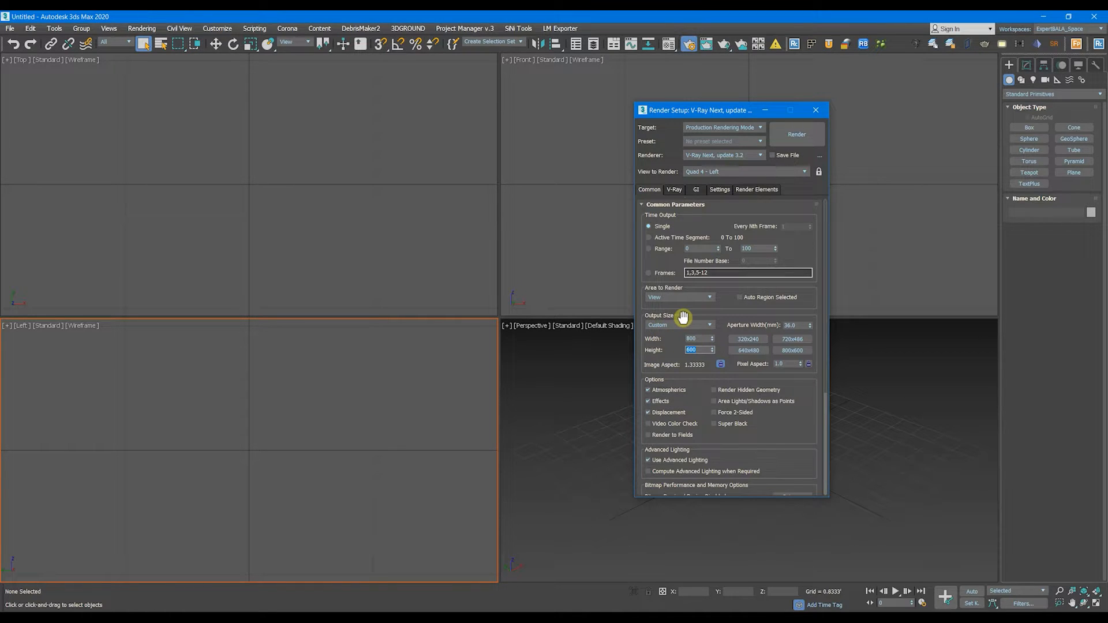
pyautogui.moveTo(712, 339); pyautogui.dragTo(714, 299)
# - Switch to File Explorer and open the Tupe render from the WM folder on the Work (D:) drive
pyautogui.click(501, 618)
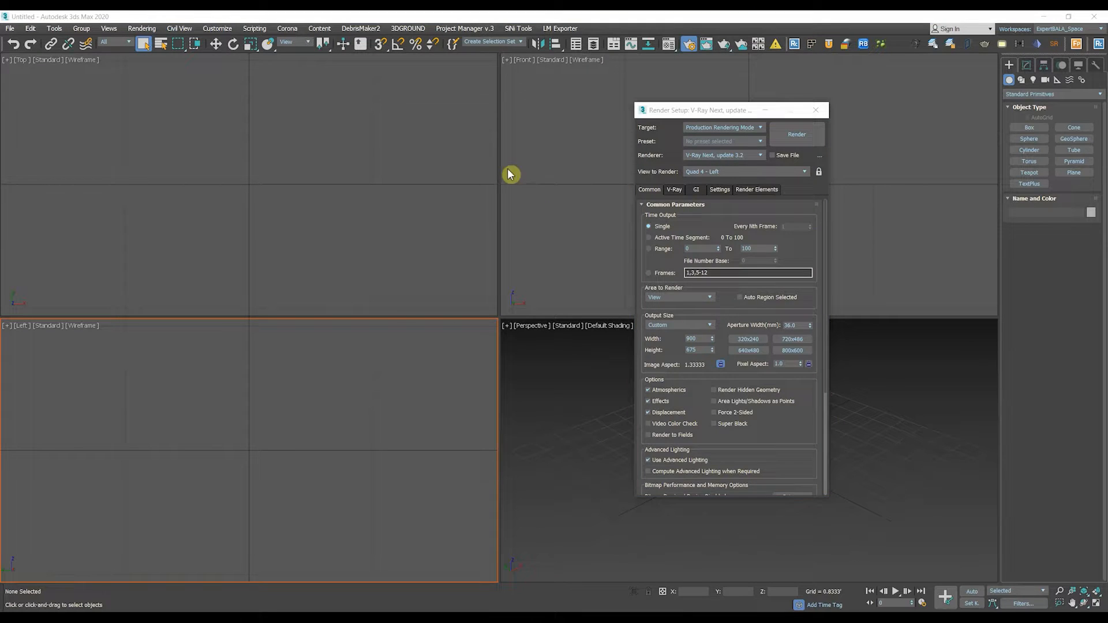
pyautogui.moveTo(434, 231); pyautogui.dragTo(0, 347)
pyautogui.moveTo(0, 277); pyautogui.dragTo(414, 12)
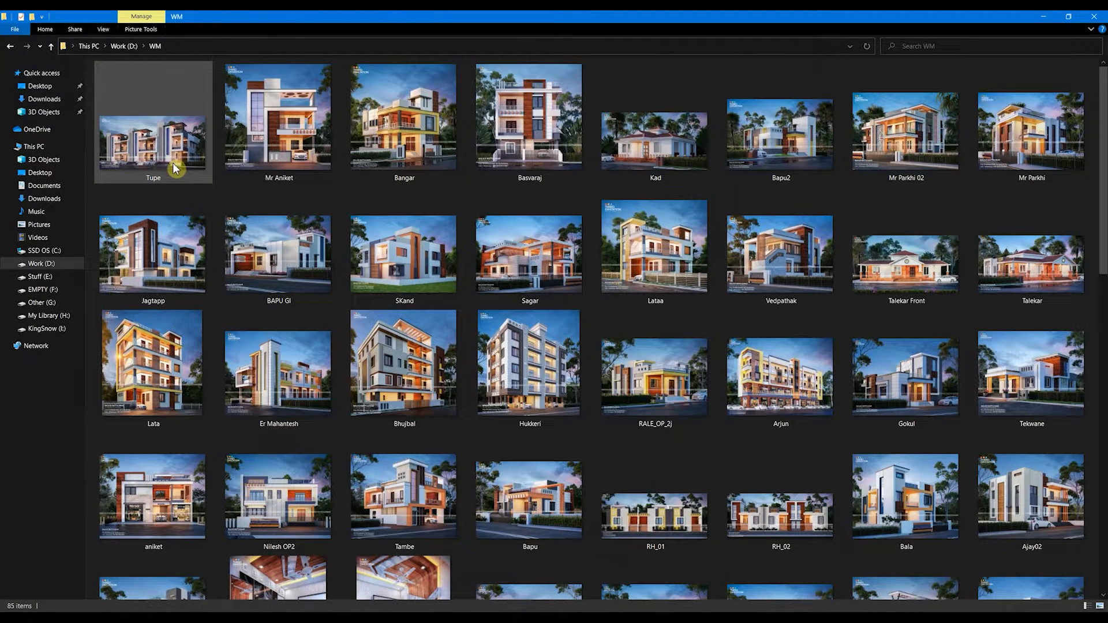
pyautogui.rightClick(177, 153)
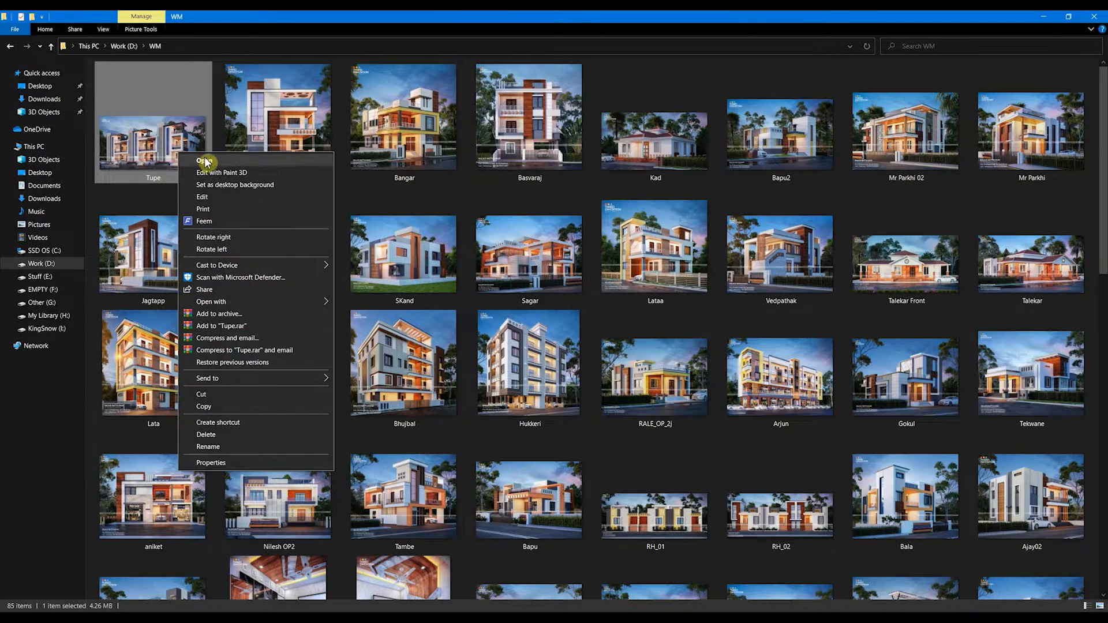
pyautogui.click(205, 162)
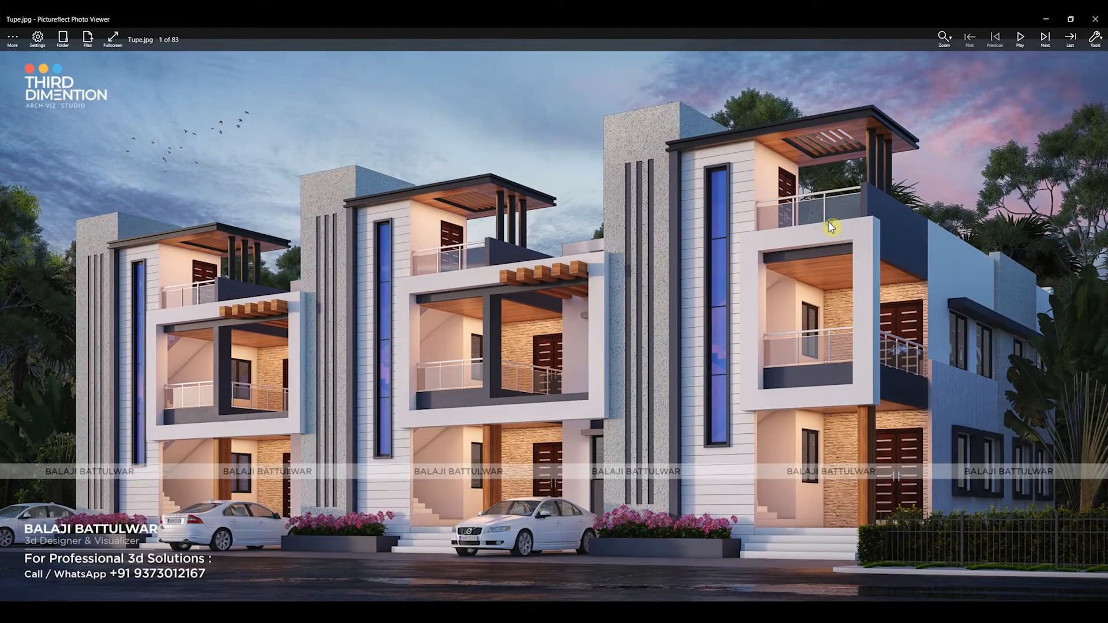
# - Show the file info of Tupe.jpg and check its pixel dimensions
pyautogui.rightClick(831, 226)
pyautogui.click(865, 259)
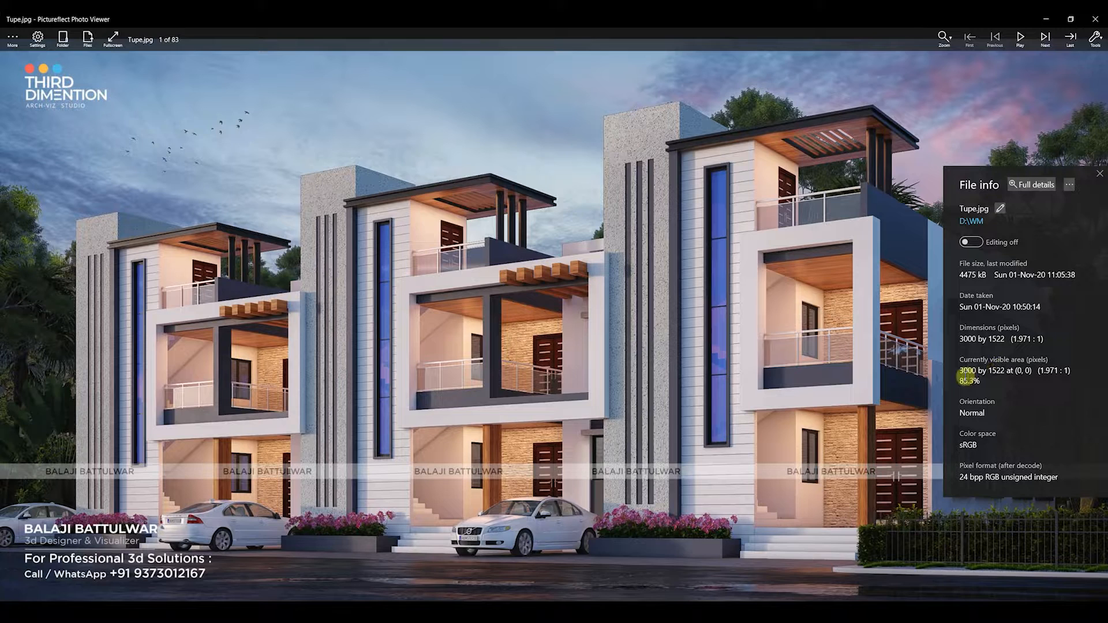
pyautogui.moveTo(958, 339); pyautogui.dragTo(1004, 345)
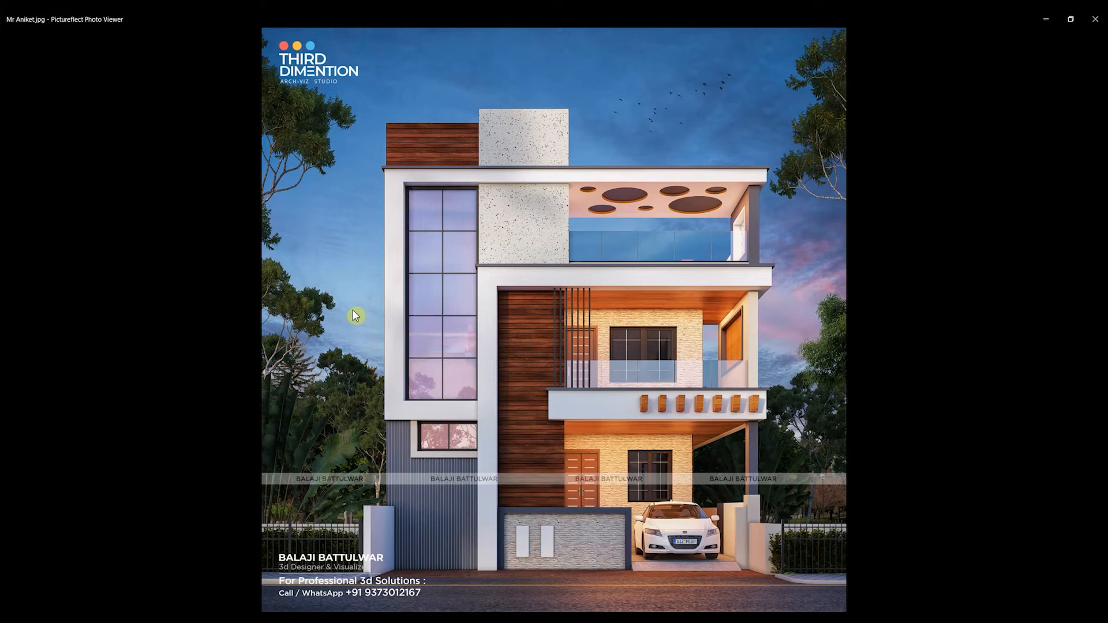
# - Browse through the following renders in the folder with file info shown, checking each image's pixel dimensions
pyautogui.rightClick(806, 252)
pyautogui.click(833, 282)
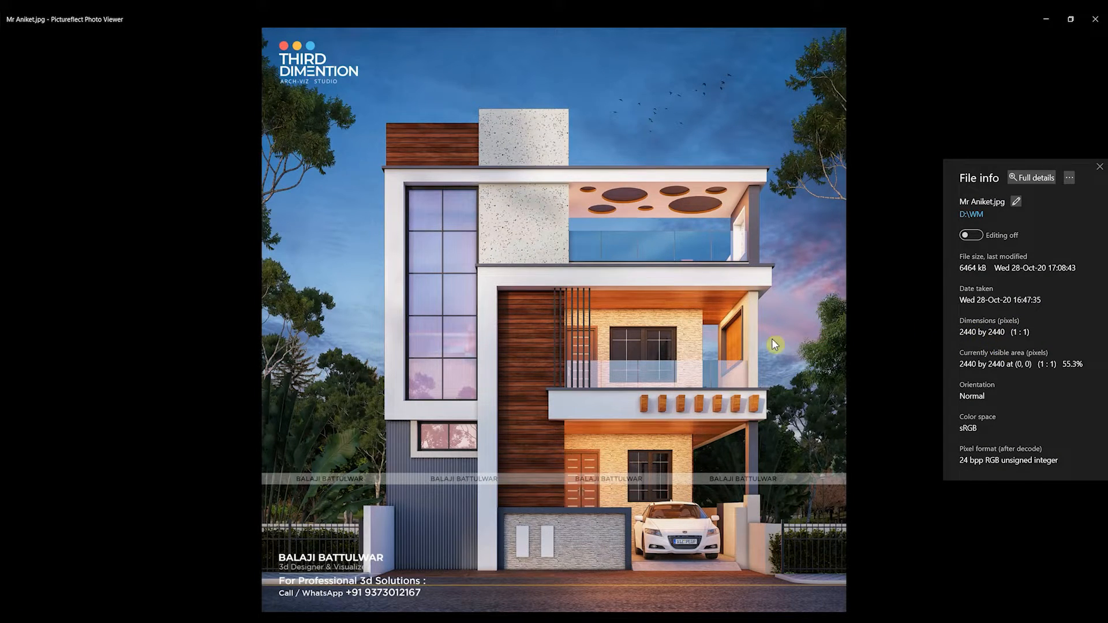
pyautogui.press('Right')
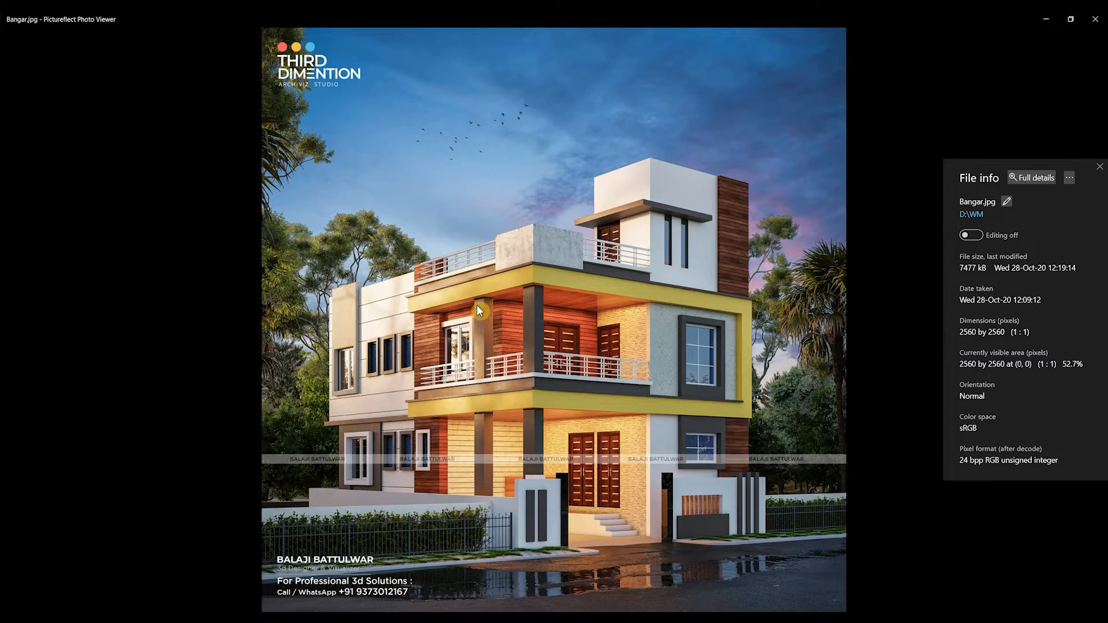
pyautogui.press('Right')
pyautogui.press('Right')
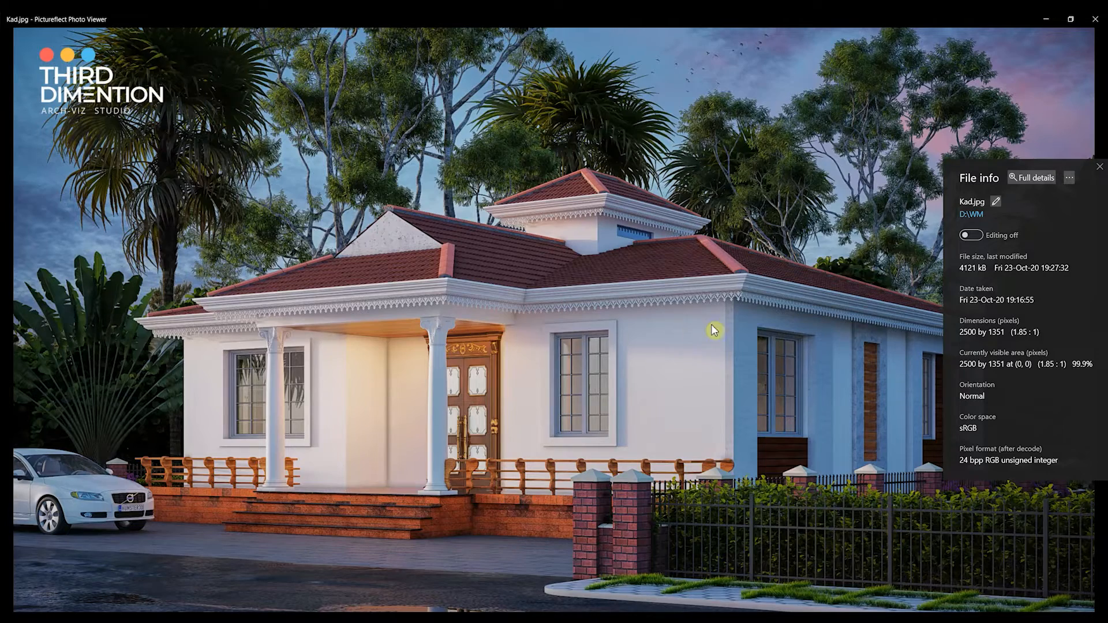
pyautogui.press('Right')
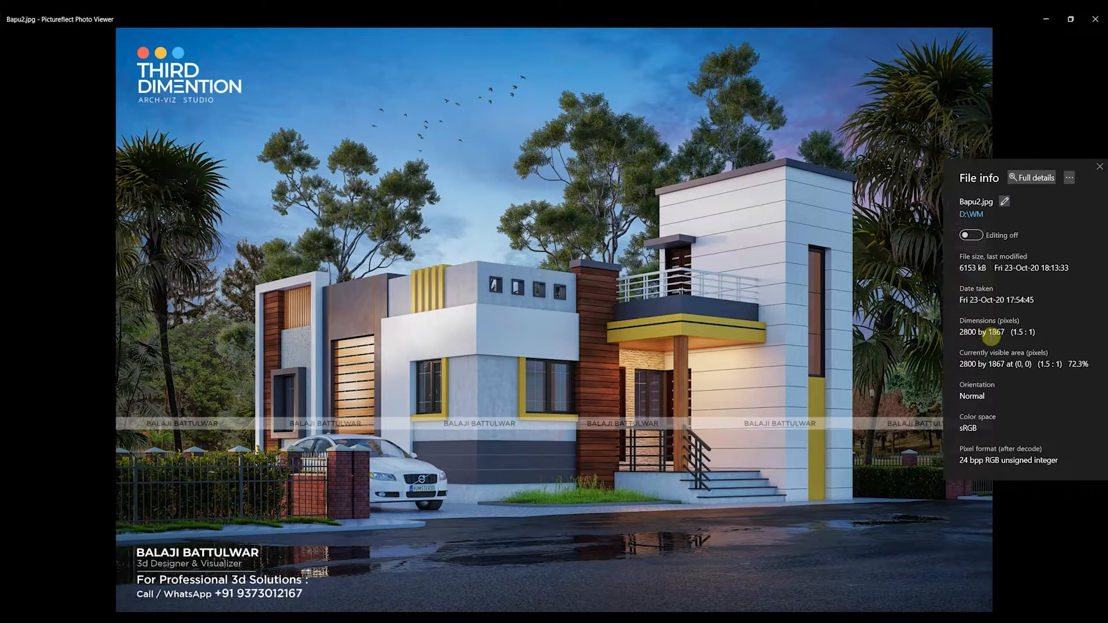
pyautogui.press('Right')
pyautogui.moveTo(960, 328); pyautogui.dragTo(1010, 333)
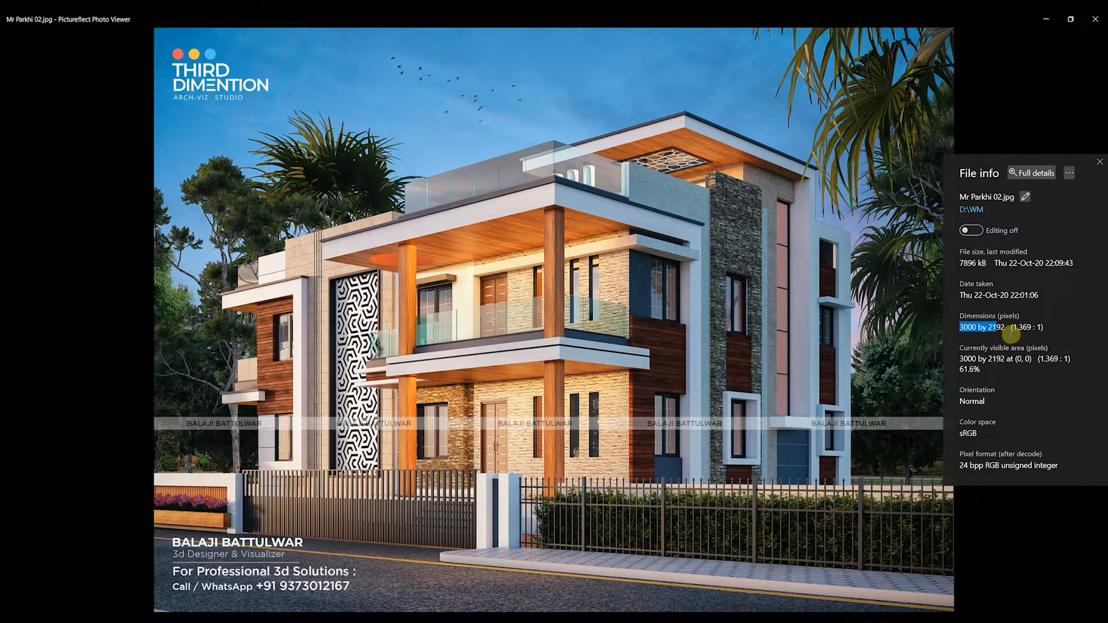
pyautogui.click(808, 382)
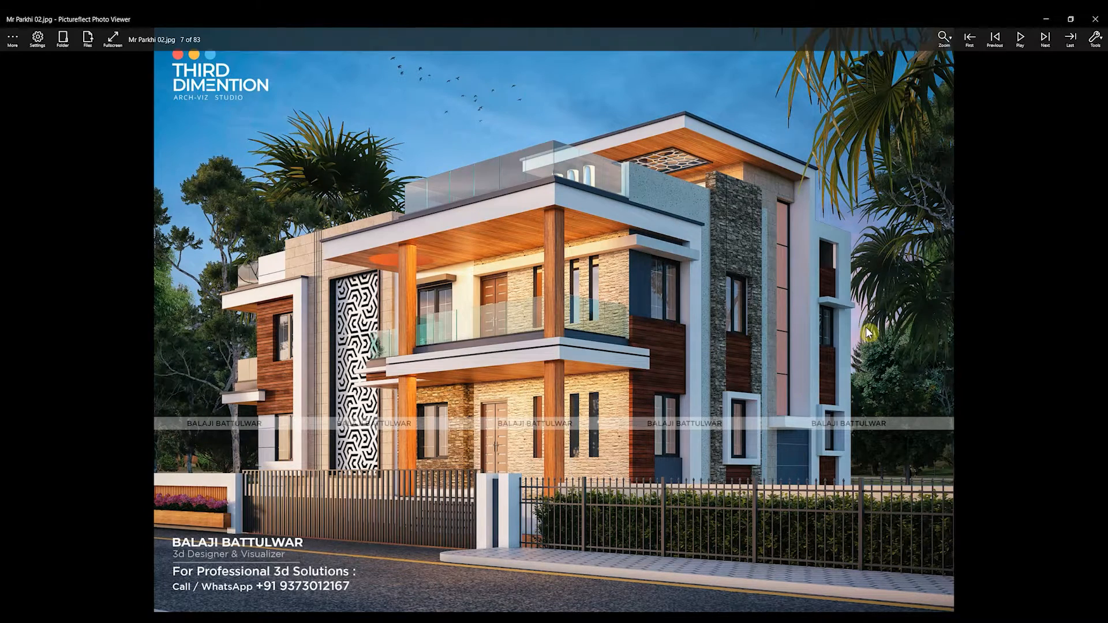
# - Return to 3ds Max and set the render output width to 3000 with the image aspect locked
pyautogui.click(1045, 20)
pyautogui.click(1099, 15)
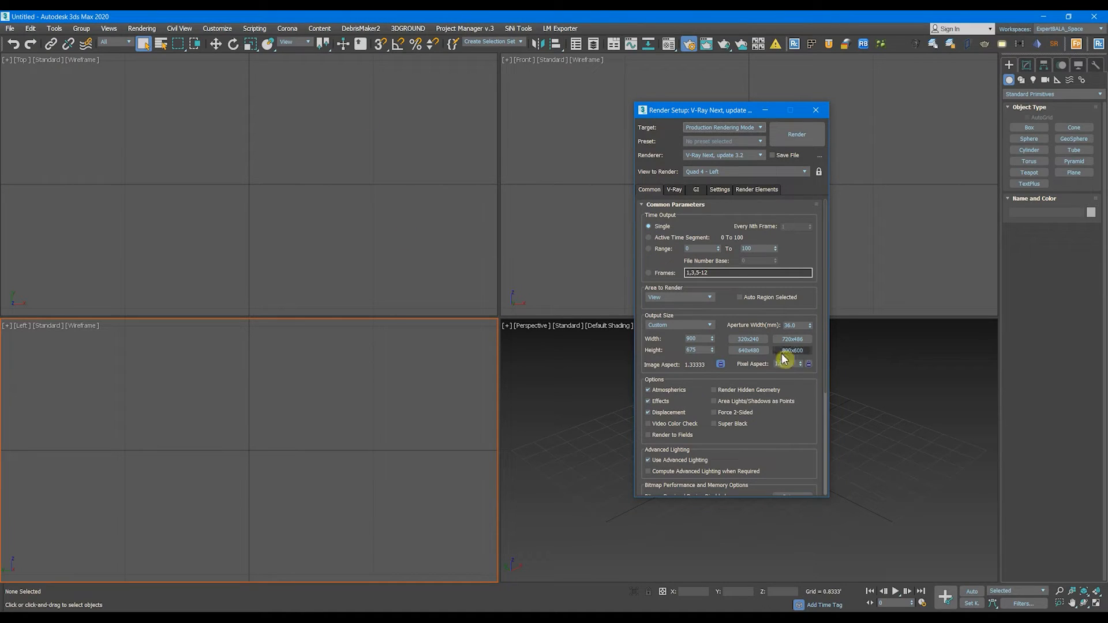
pyautogui.doubleClick(695, 338)
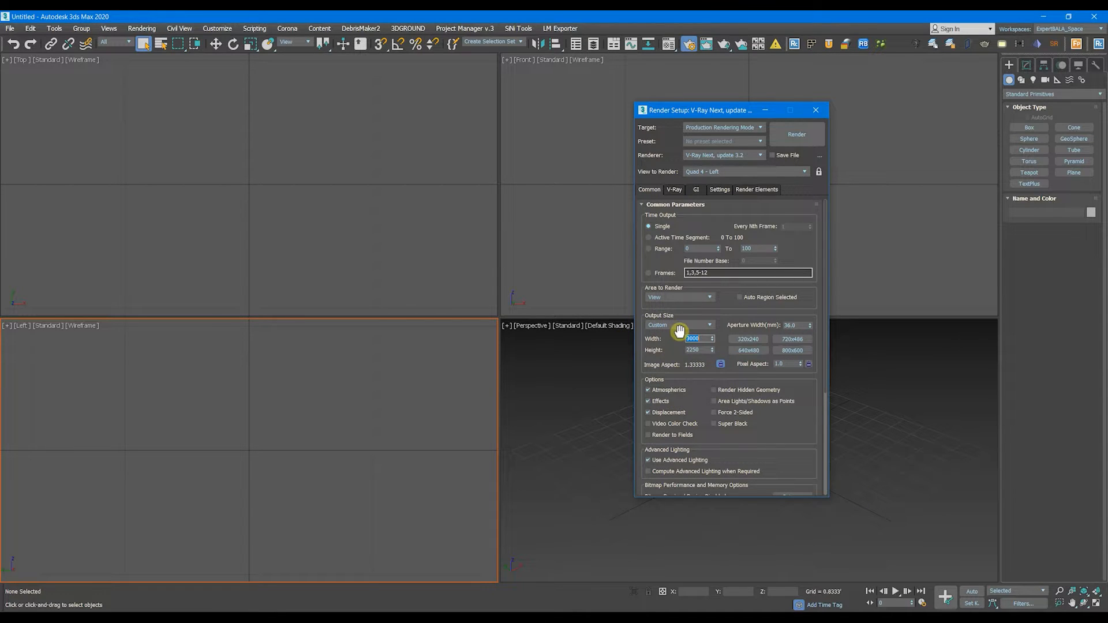
# - Examine the V-Ray frame buffer, global switches and IPR options, and expand the image sampler settings
pyautogui.click(672, 191)
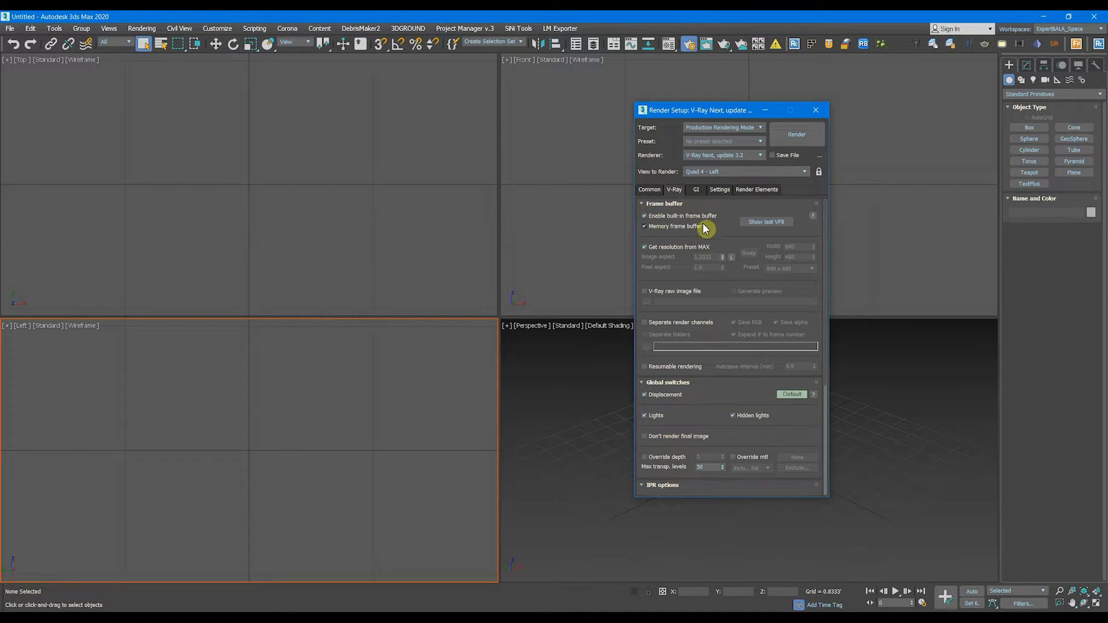
pyautogui.scroll(-3, 710, 319)
pyautogui.scroll(1, 719, 337)
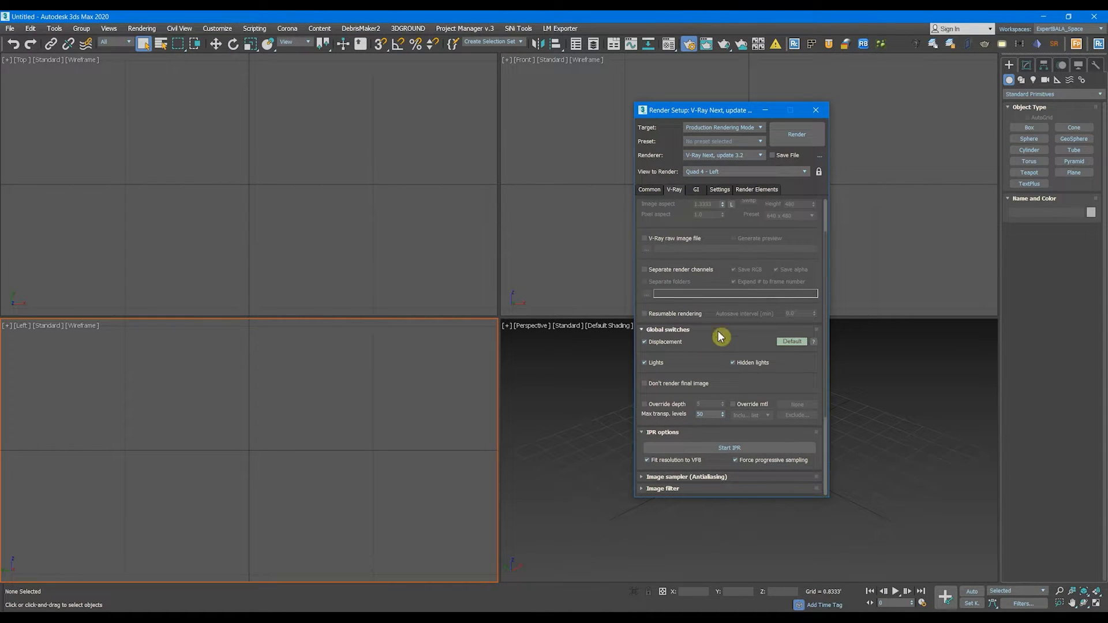
pyautogui.click(663, 271)
pyautogui.moveTo(693, 336); pyautogui.dragTo(672, 246)
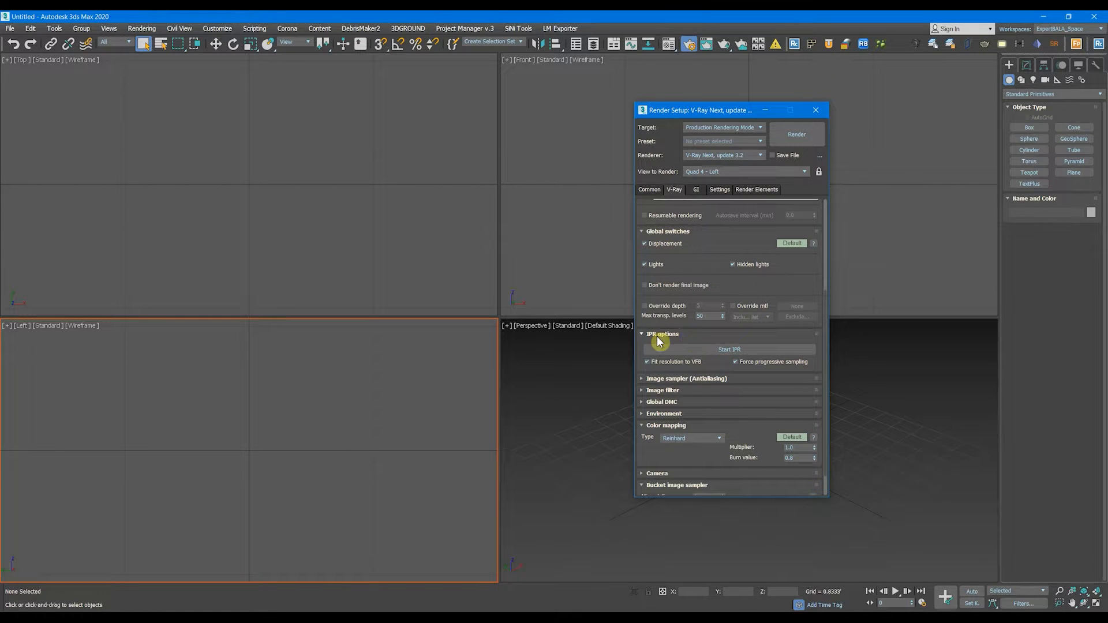
pyautogui.click(666, 379)
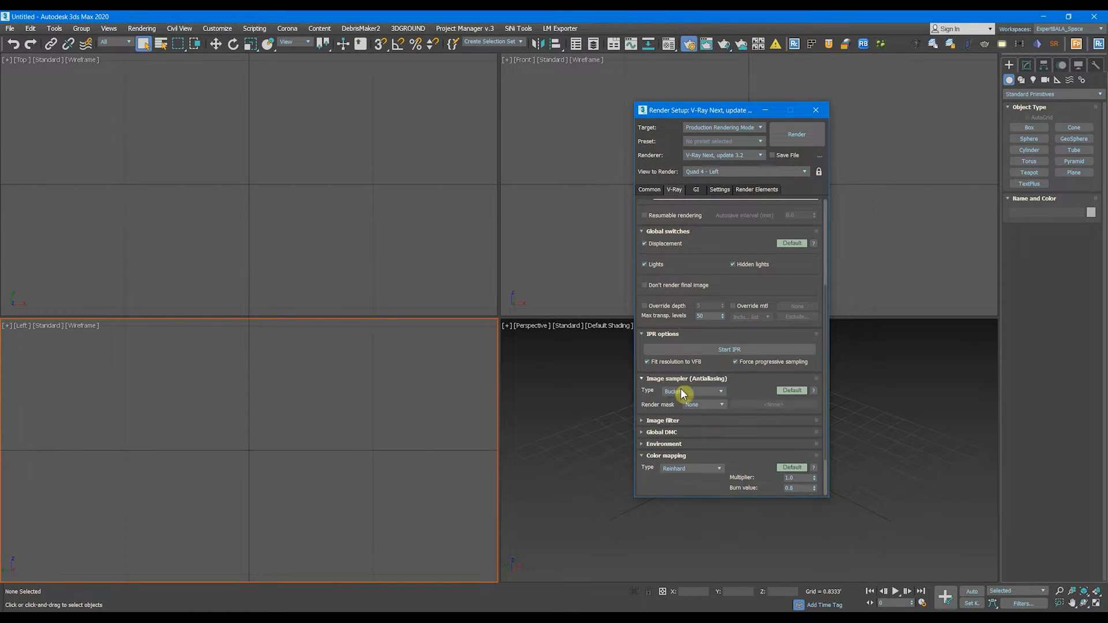
pyautogui.moveTo(759, 394); pyautogui.dragTo(764, 236)
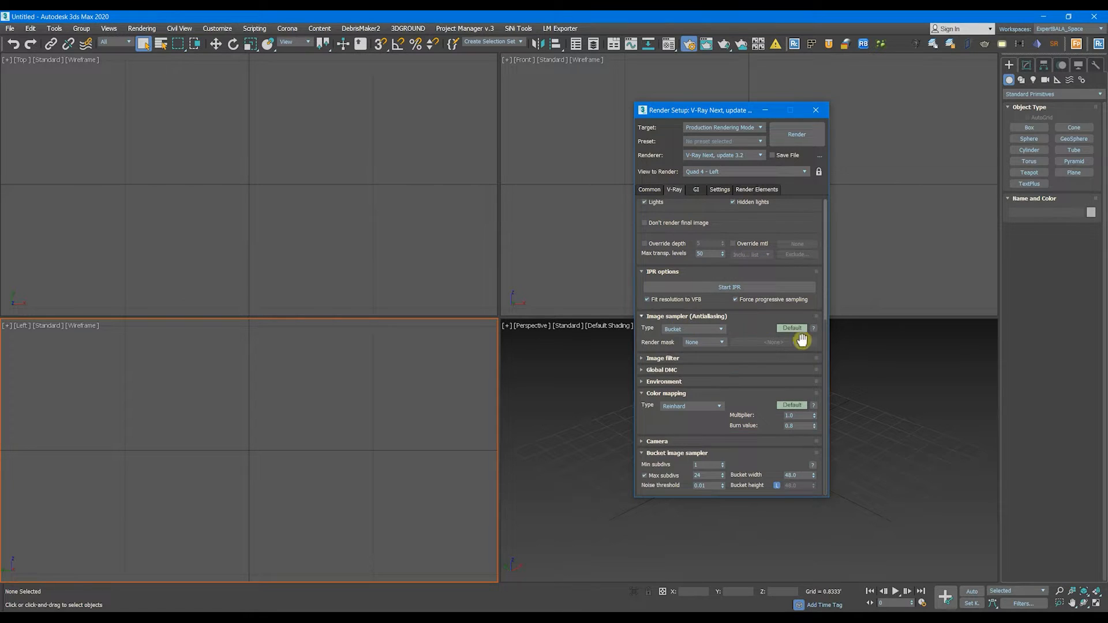
# - Enable the image filter in the V-Ray settings and choose VRaySincFilter as the filter type
pyautogui.click(683, 359)
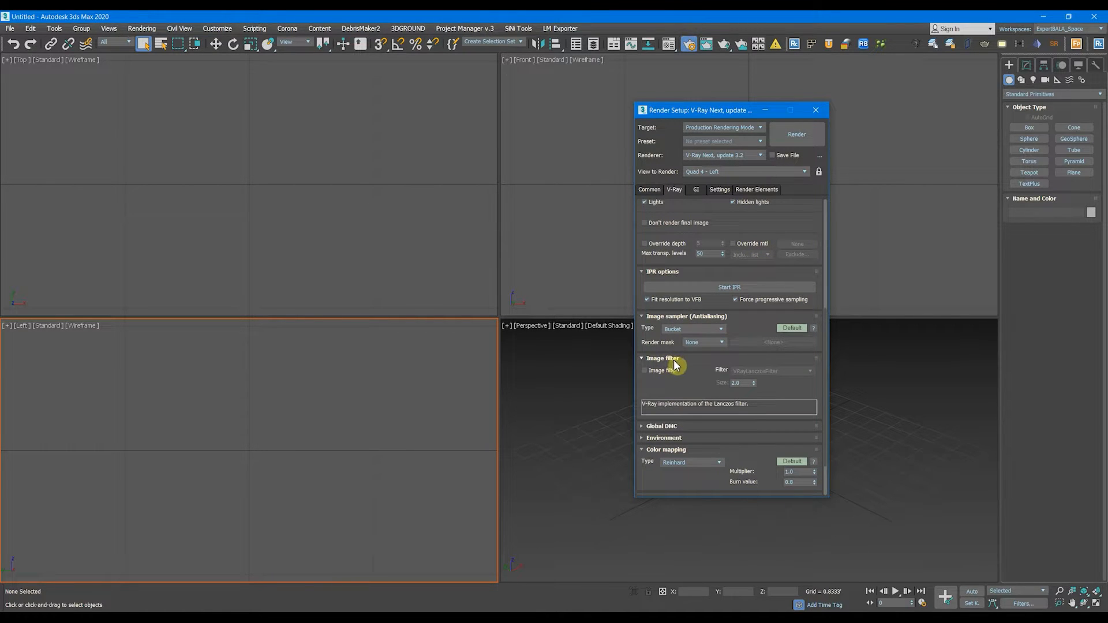
pyautogui.scroll(-1, 671, 384)
pyautogui.click(658, 358)
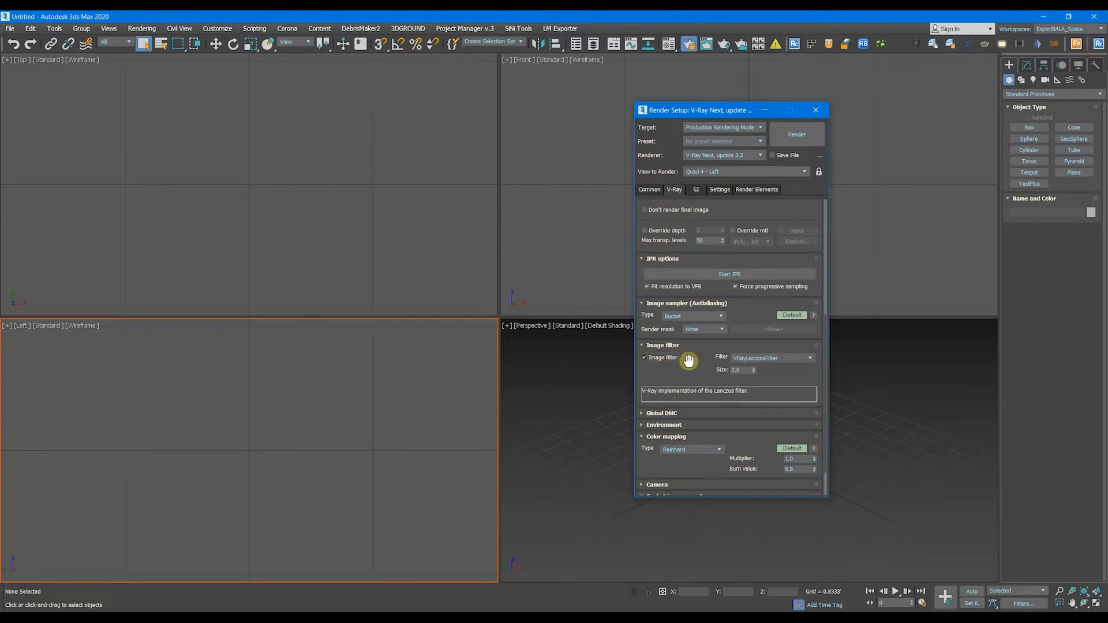
pyautogui.click(762, 359)
pyautogui.click(757, 457)
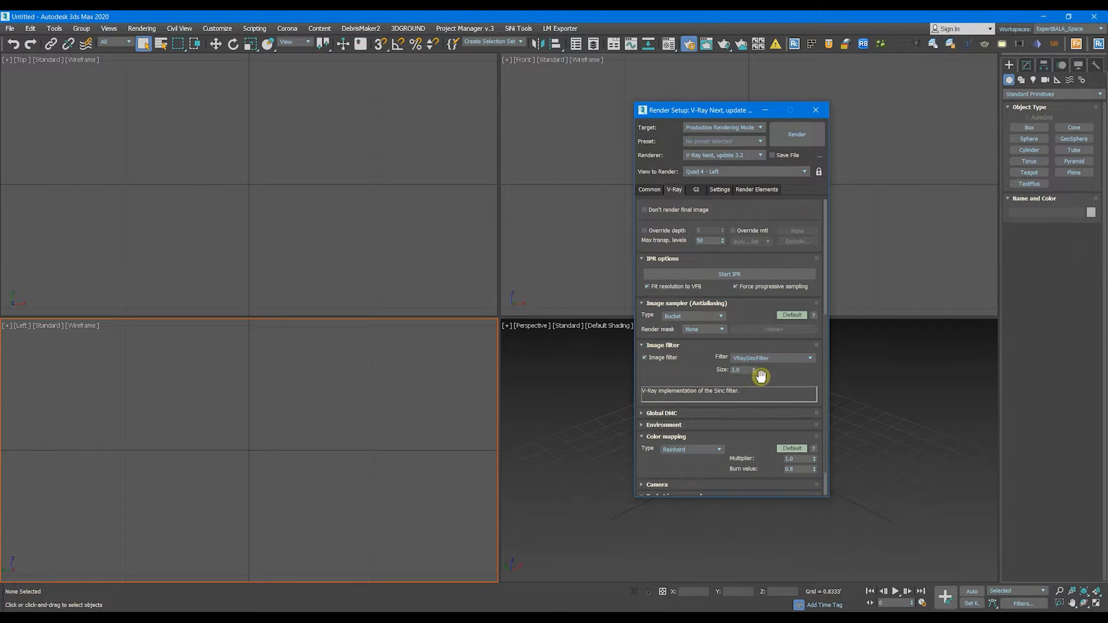
pyautogui.click(767, 359)
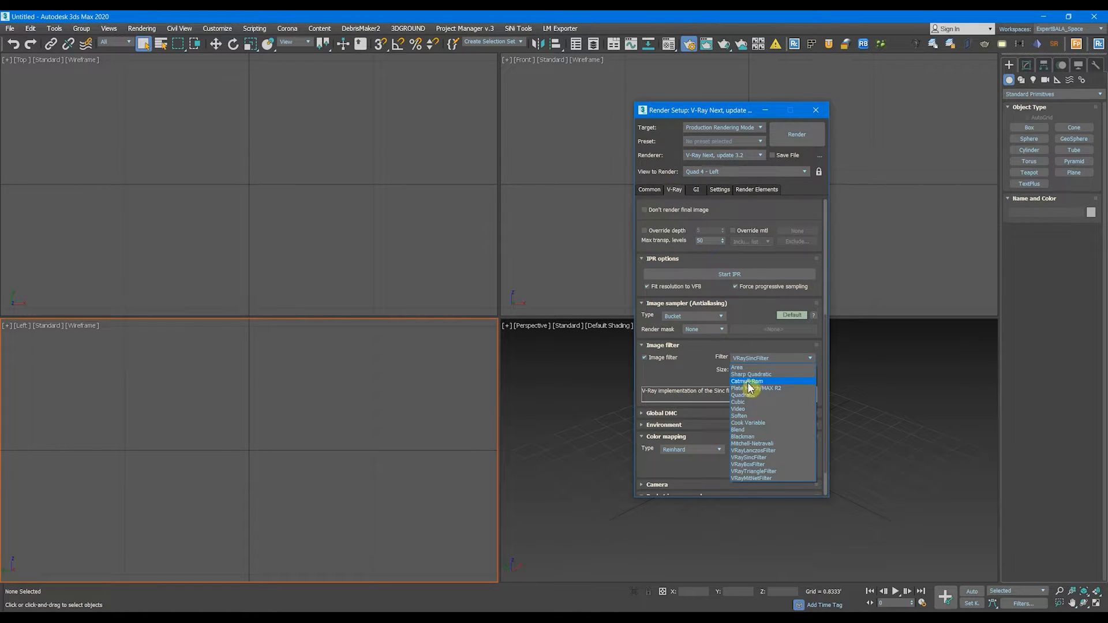
pyautogui.click(763, 460)
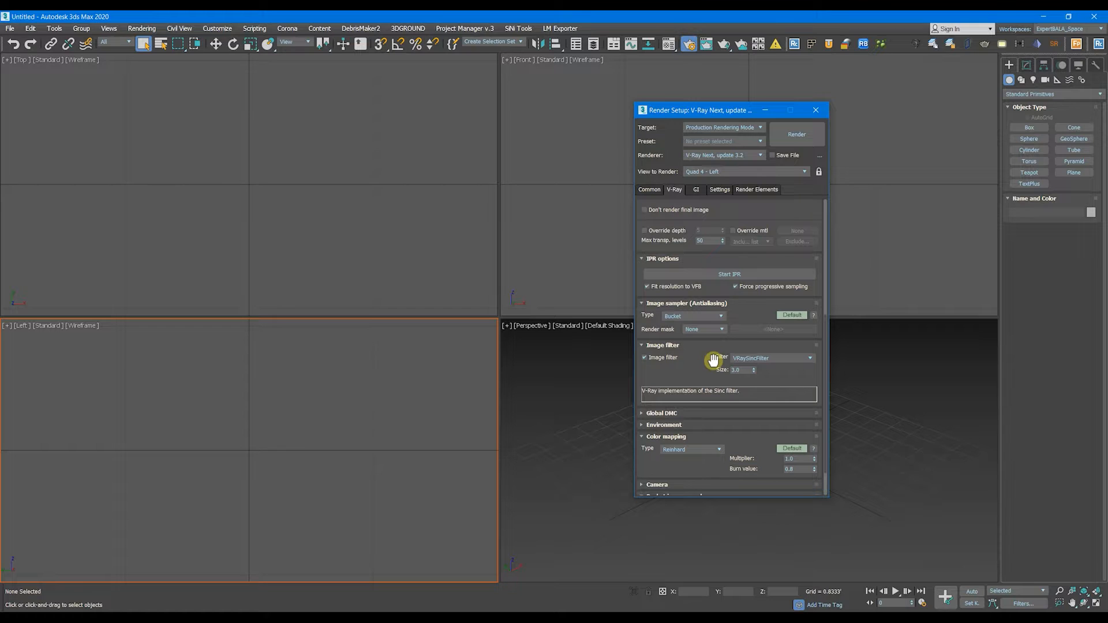
# - Switch to the photo viewer to look at the finished house render, and return to 3ds Max
pyautogui.click(607, 620)
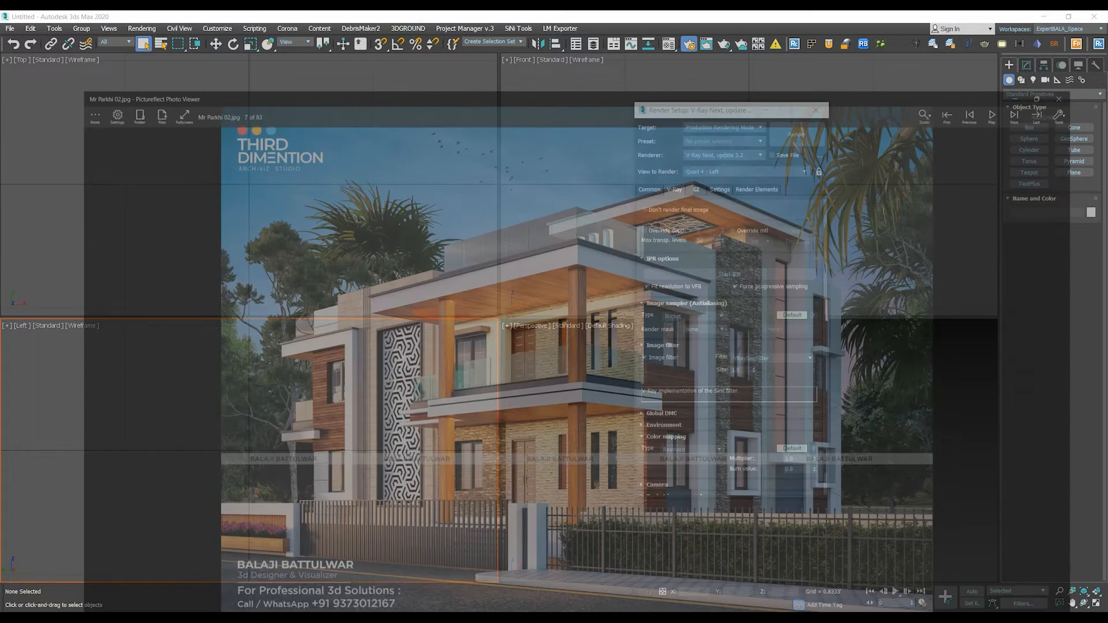
pyautogui.click(1050, 18)
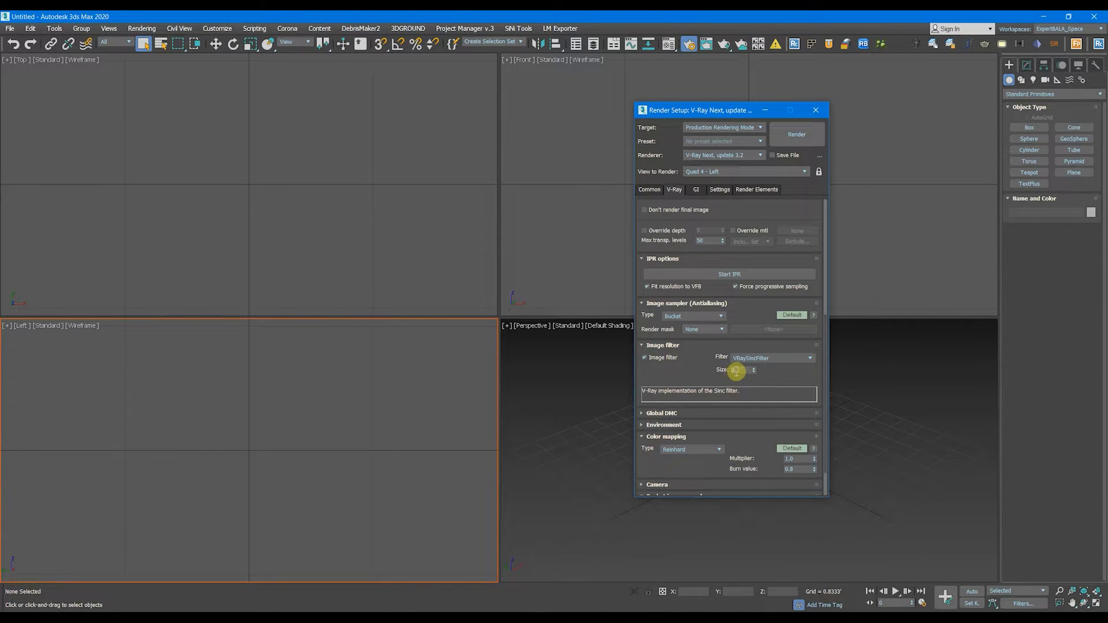
# - Look over the environment and color mapping settings, and set the bucket image sampler's max subdivs to 28
pyautogui.scroll(-2, 687, 372)
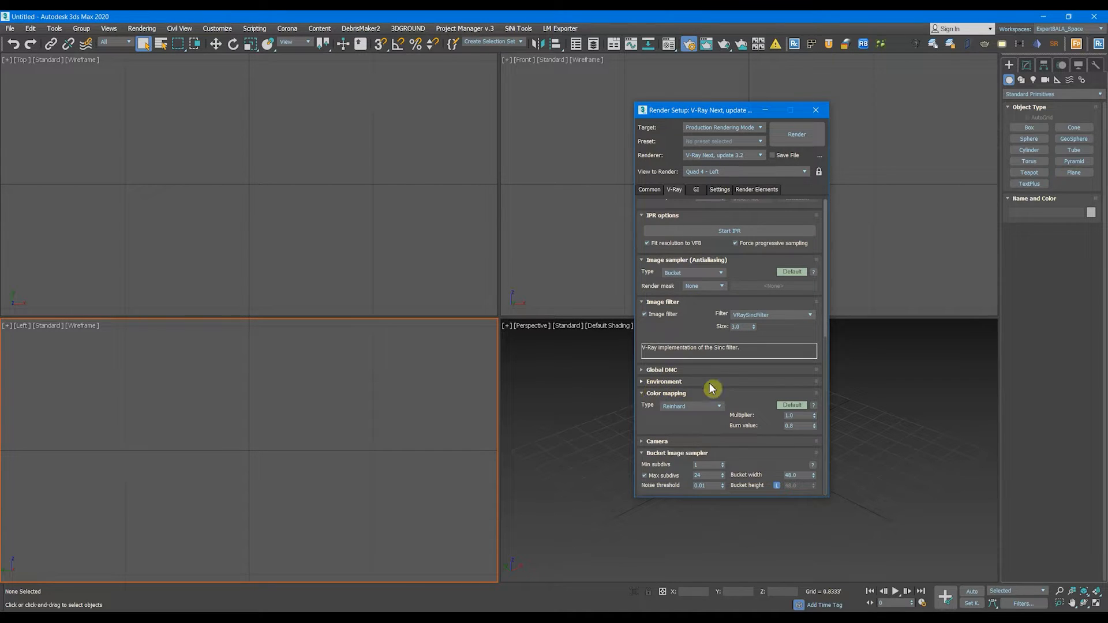
pyautogui.click(661, 380)
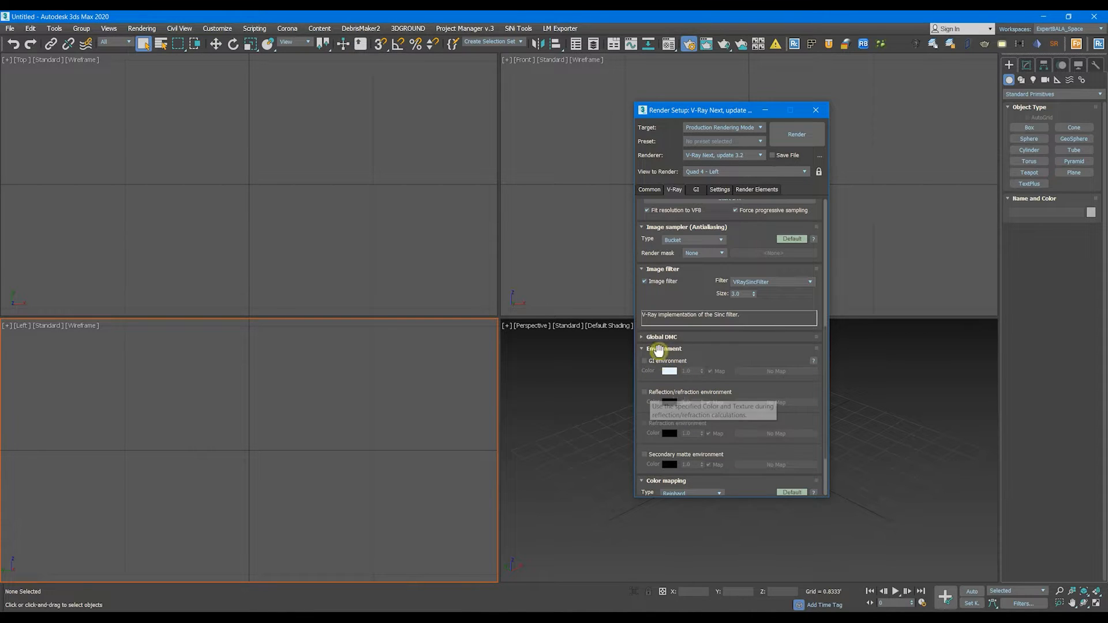
pyautogui.click(658, 349)
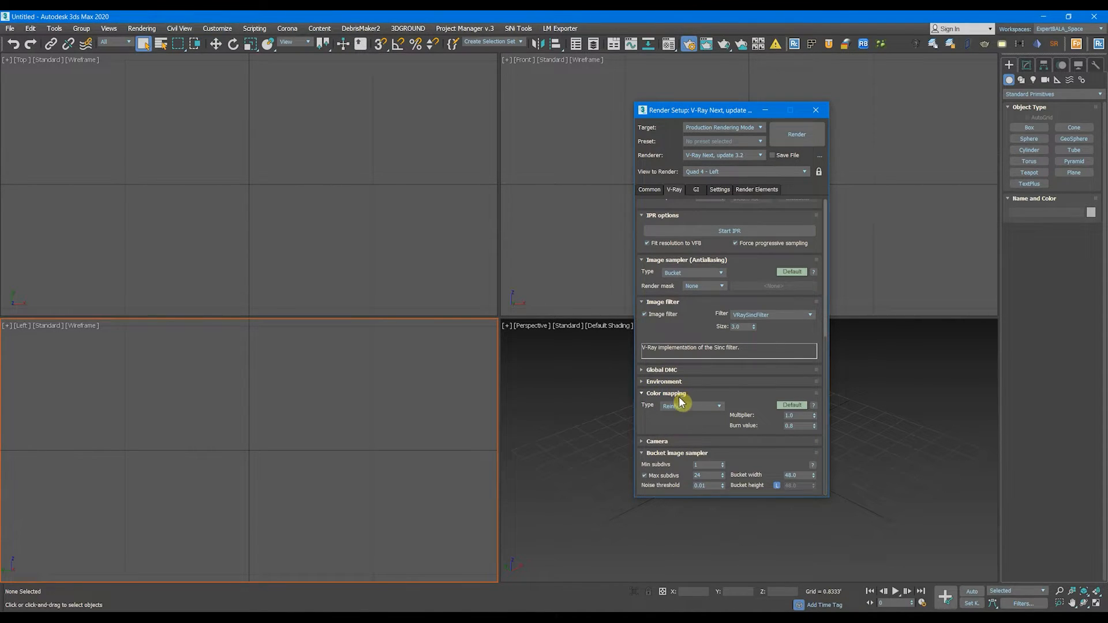
pyautogui.click(806, 426)
pyautogui.click(706, 475)
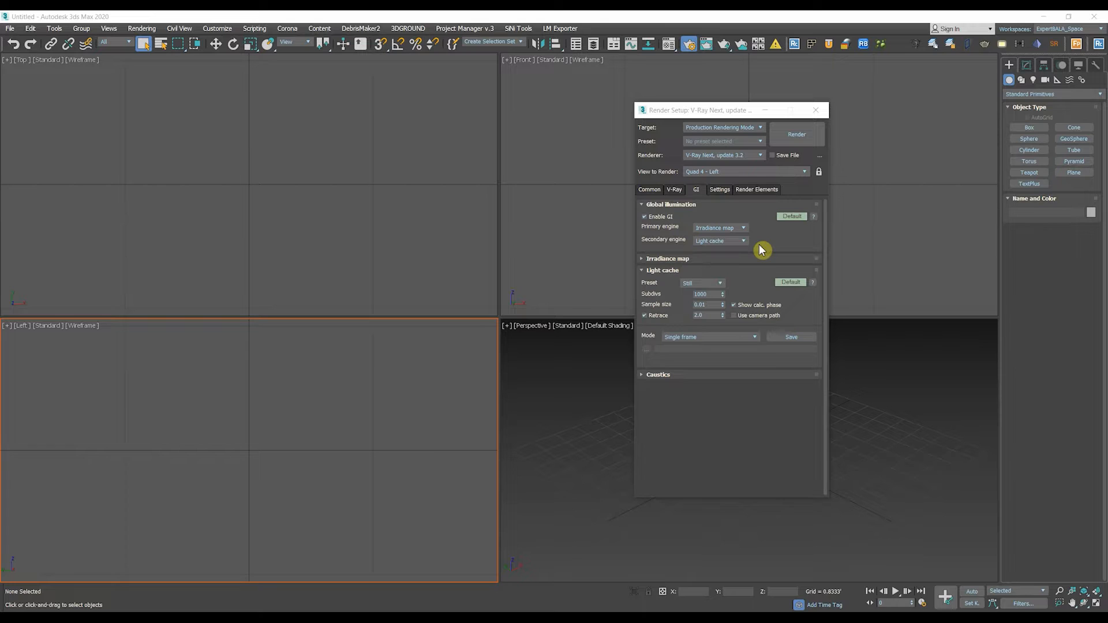
# - Expand the irradiance map settings and set the current preset to Custom
pyautogui.click(674, 259)
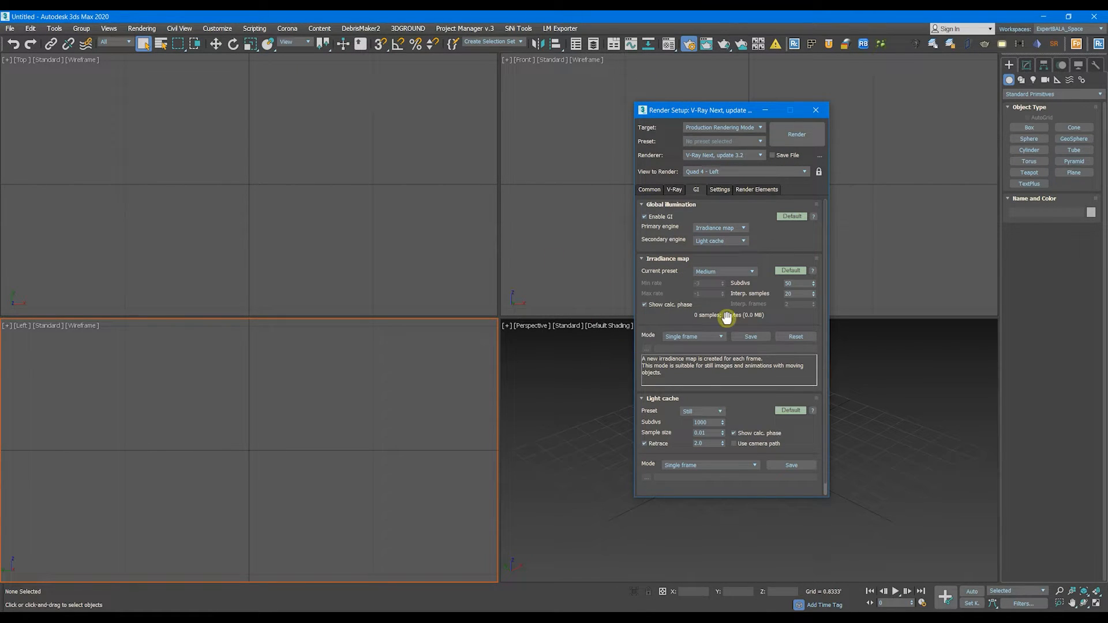
pyautogui.click(716, 272)
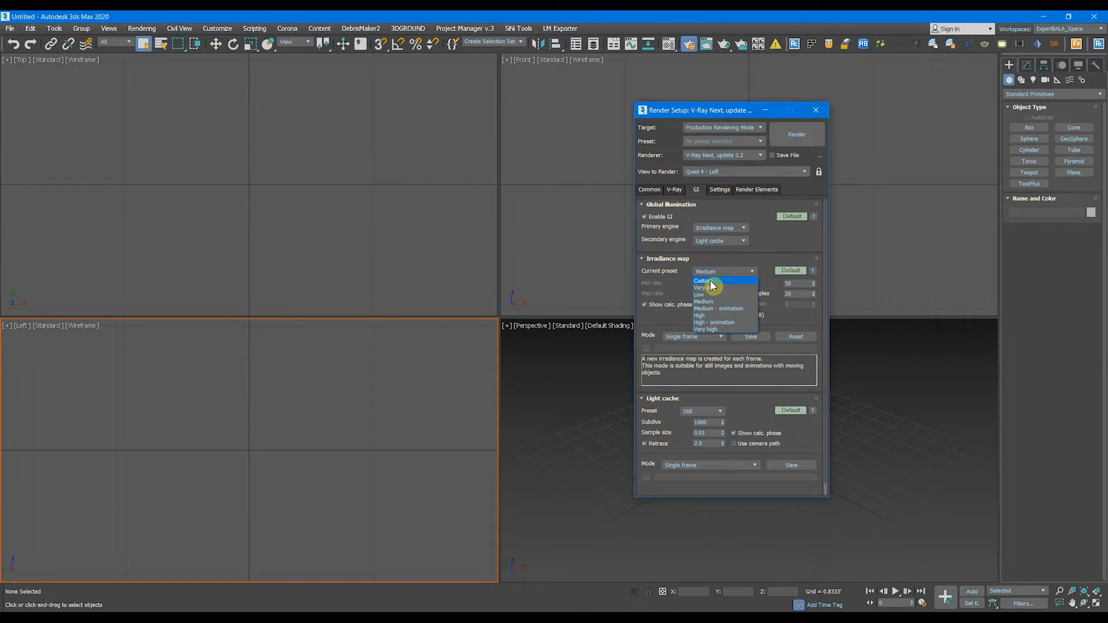
pyautogui.click(709, 281)
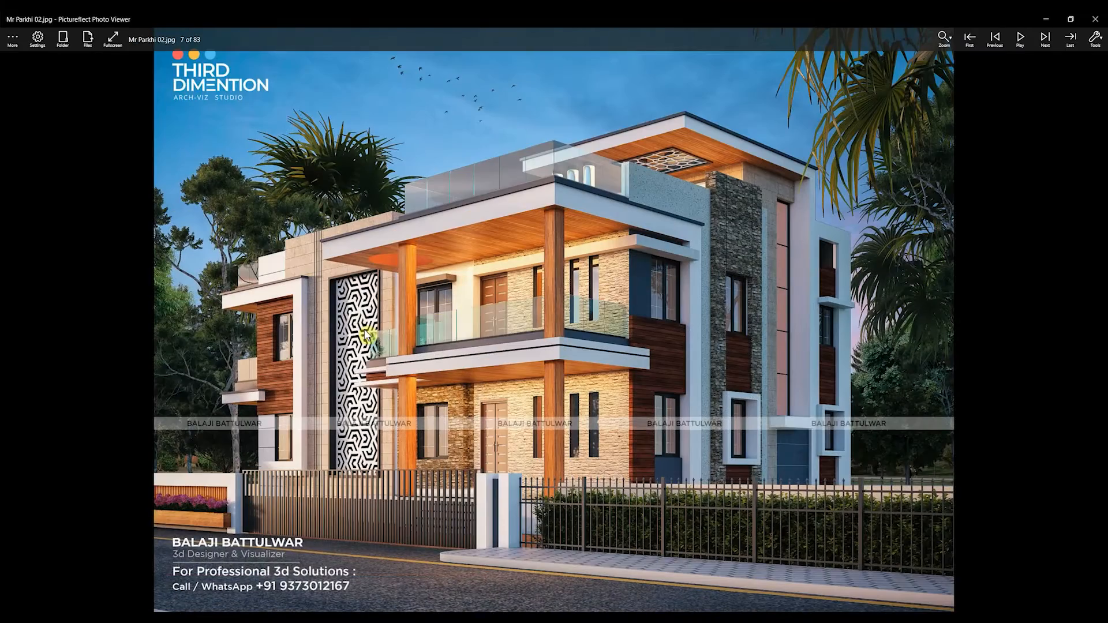
# - Inspect the wooden ceiling and column of the house render up close, and return to the V-Ray settings in 3ds Max
pyautogui.scroll(10, 559, 220)
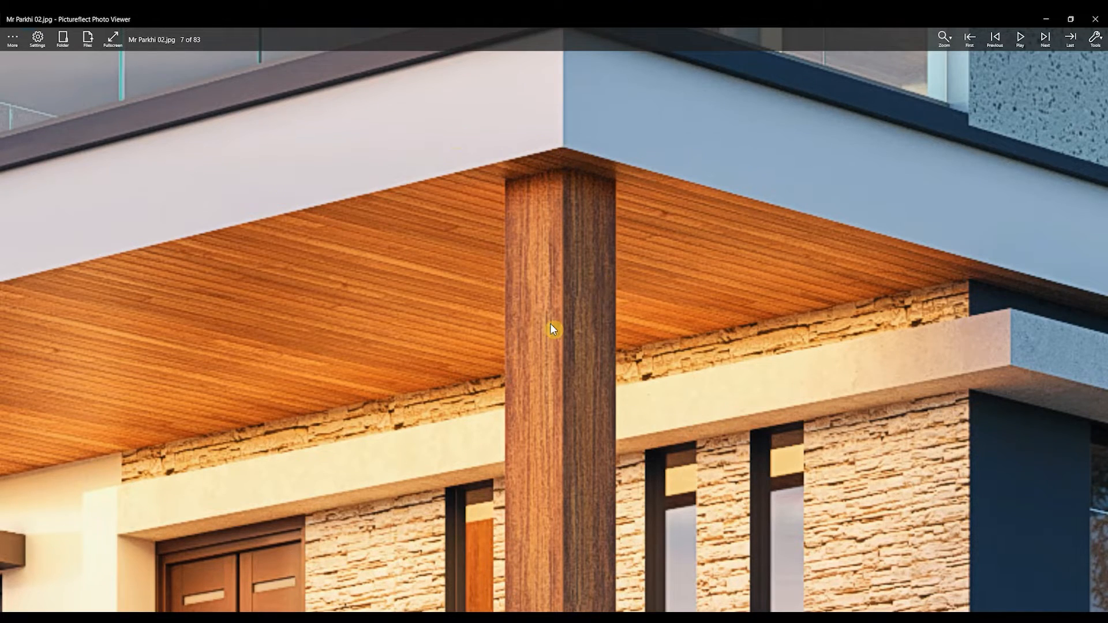
pyautogui.scroll(-10, 553, 327)
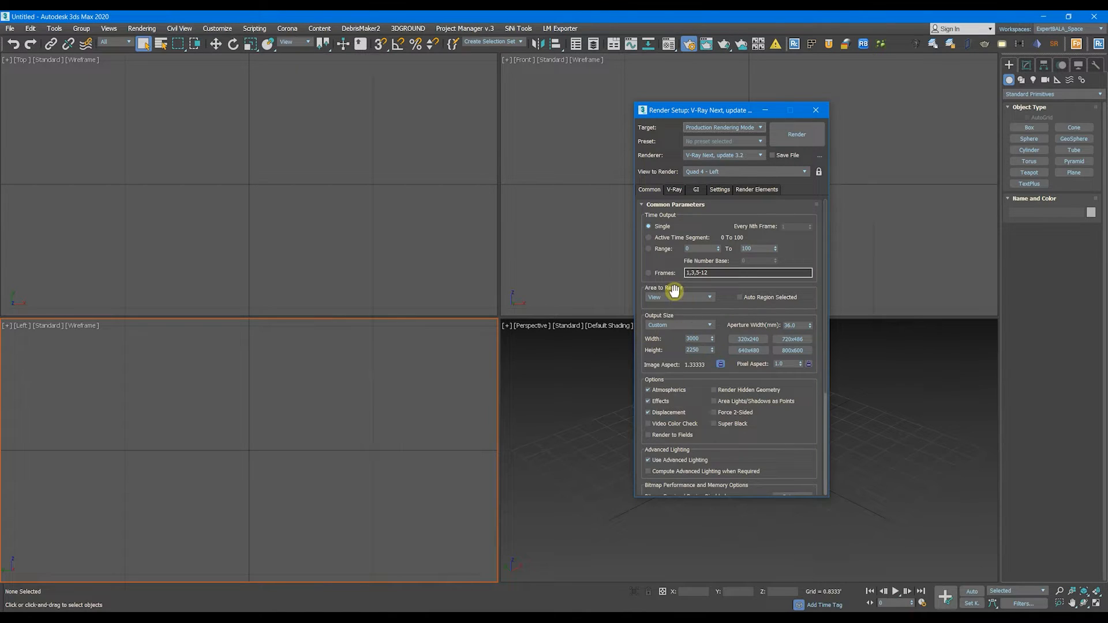
pyautogui.click(674, 189)
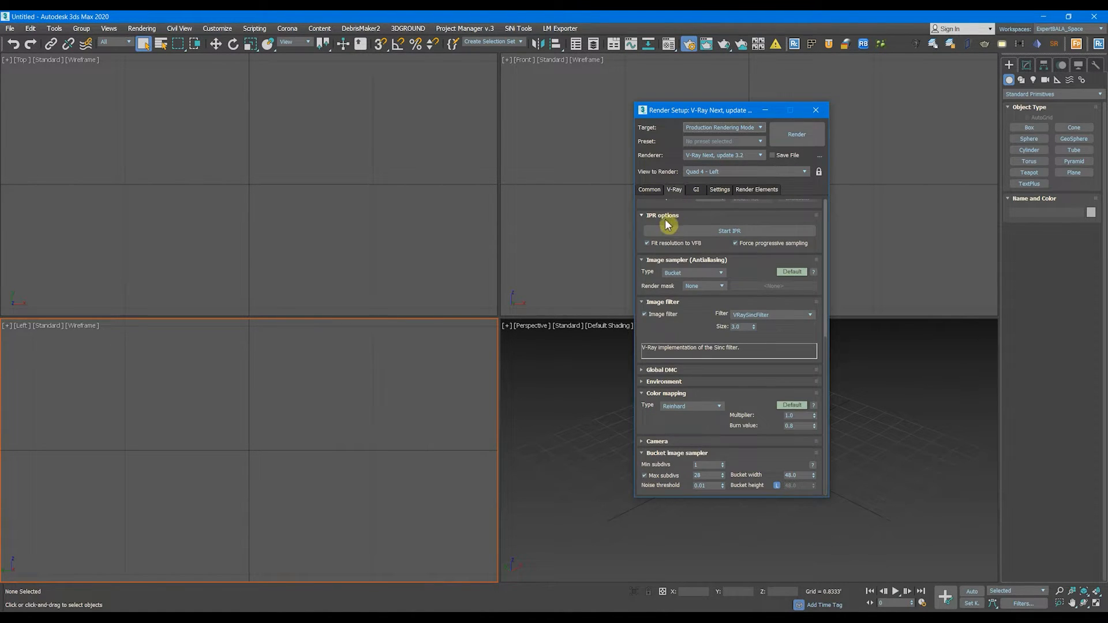
# - Try out the separate render channels option in the frame buffer settings, leave it disabled, and check the V-Ray raw image file description
pyautogui.scroll(5, 666, 225)
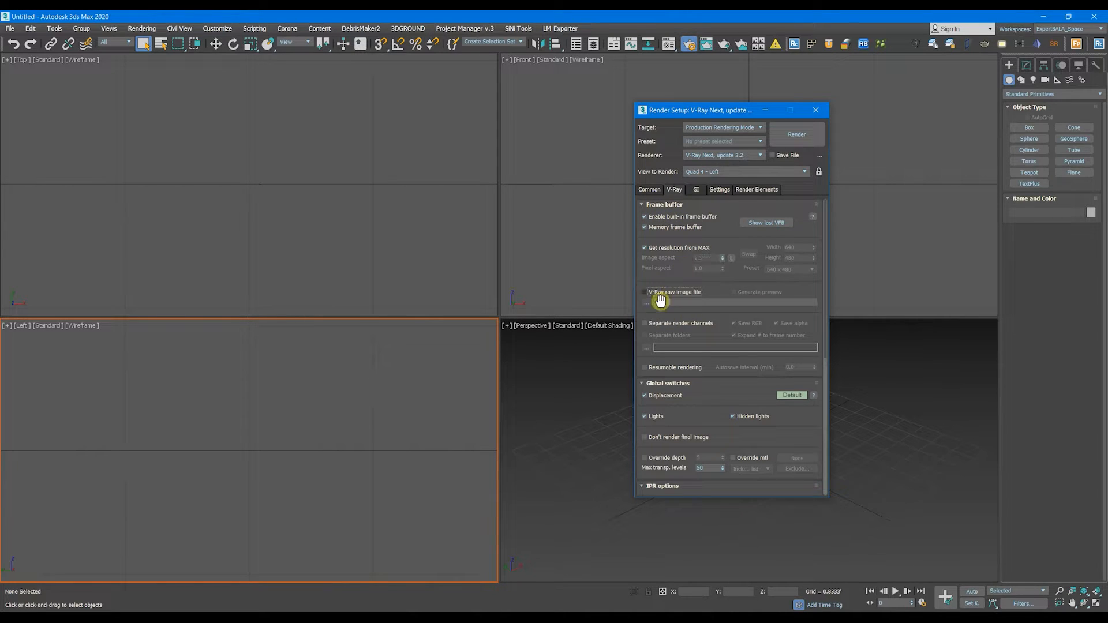
pyautogui.click(658, 323)
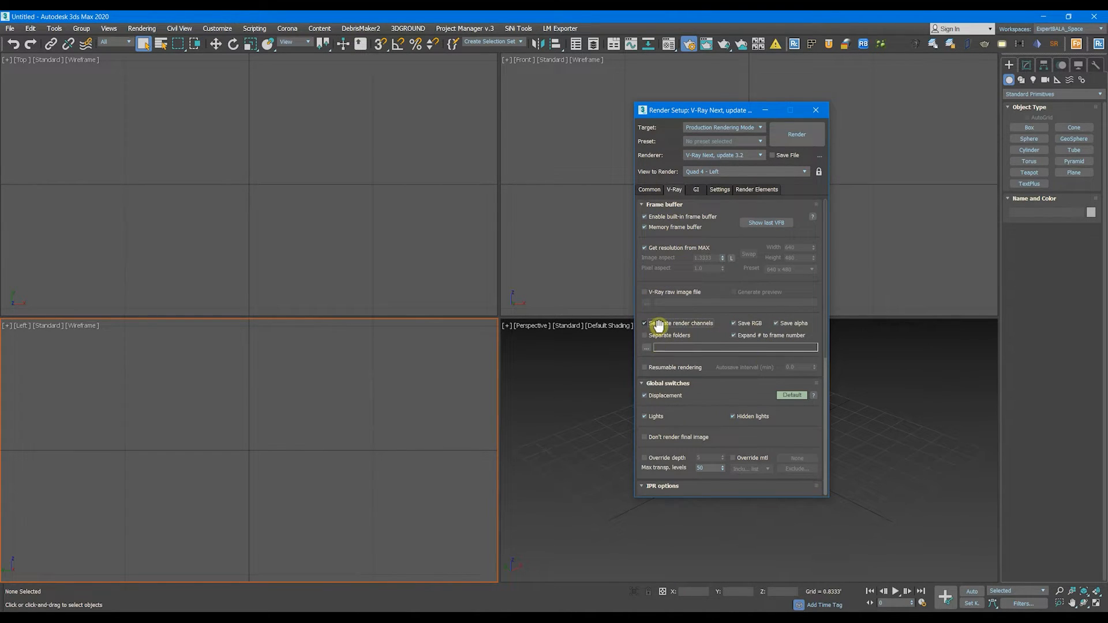
pyautogui.click(660, 324)
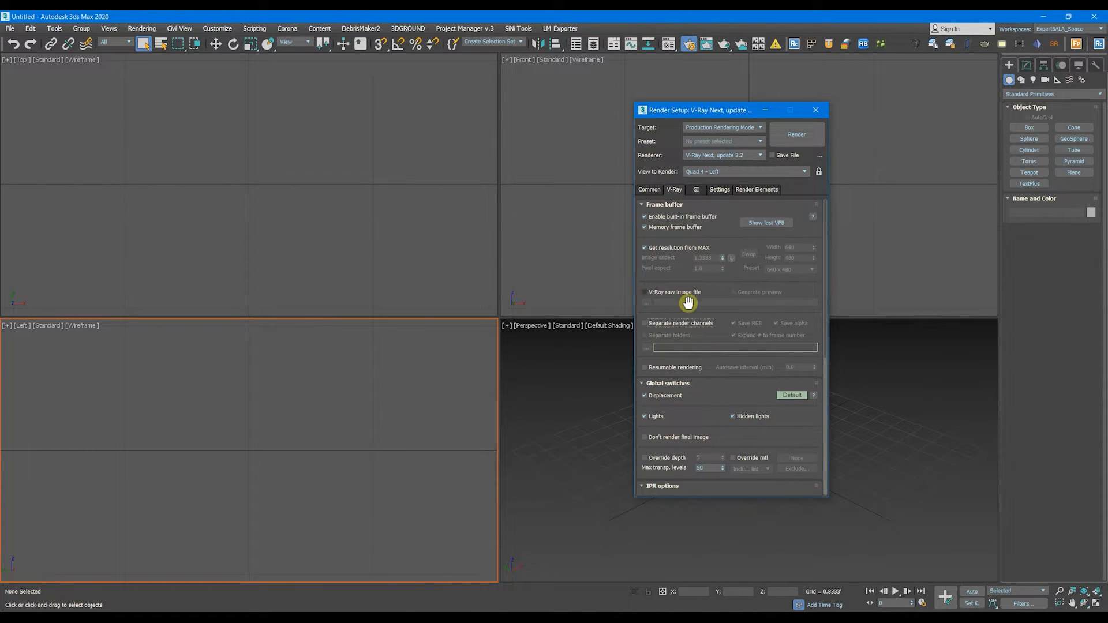
pyautogui.moveTo(676, 296)
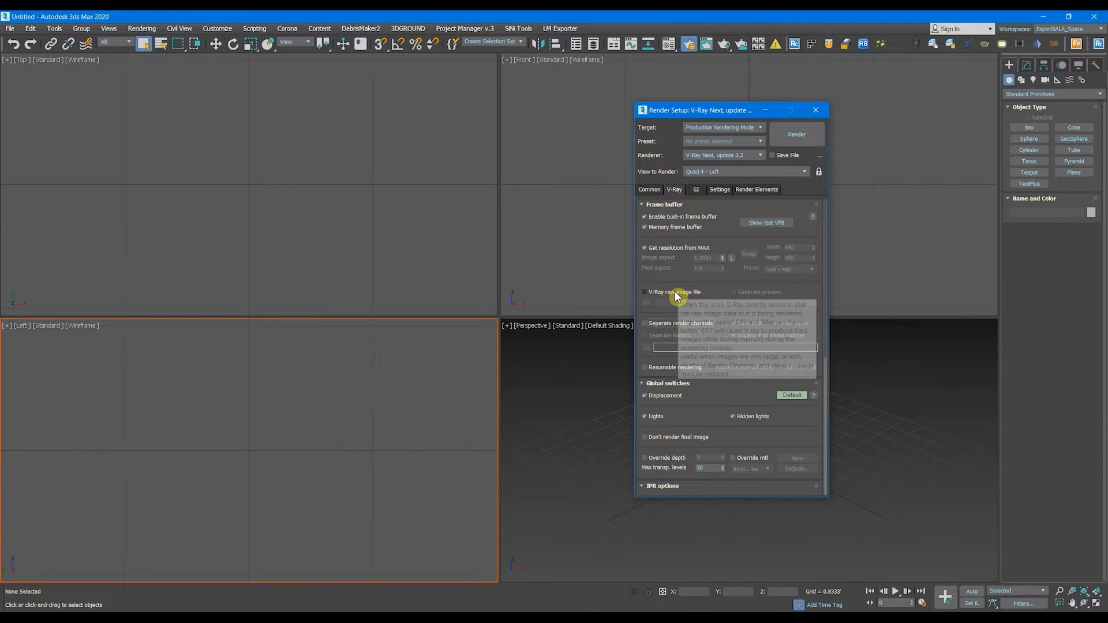
pyautogui.click(659, 326)
pyautogui.click(701, 324)
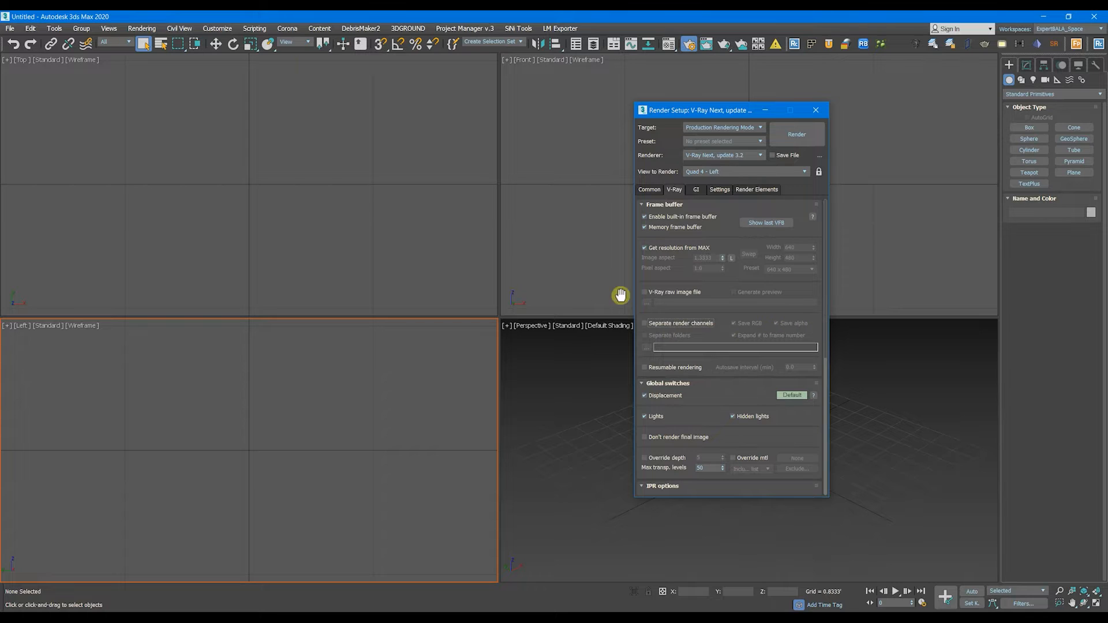
# - Review the image sampler settings and the list of available image filters, keeping VRaySincFilter selected
pyautogui.moveTo(712, 402); pyautogui.dragTo(715, 247)
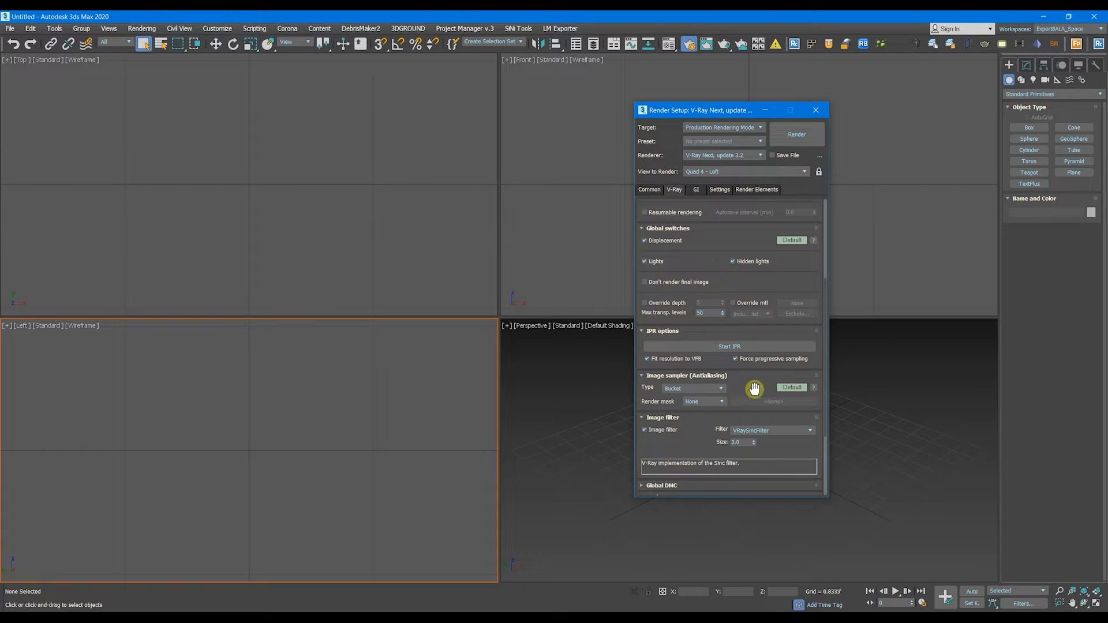
pyautogui.moveTo(757, 374); pyautogui.dragTo(638, 292)
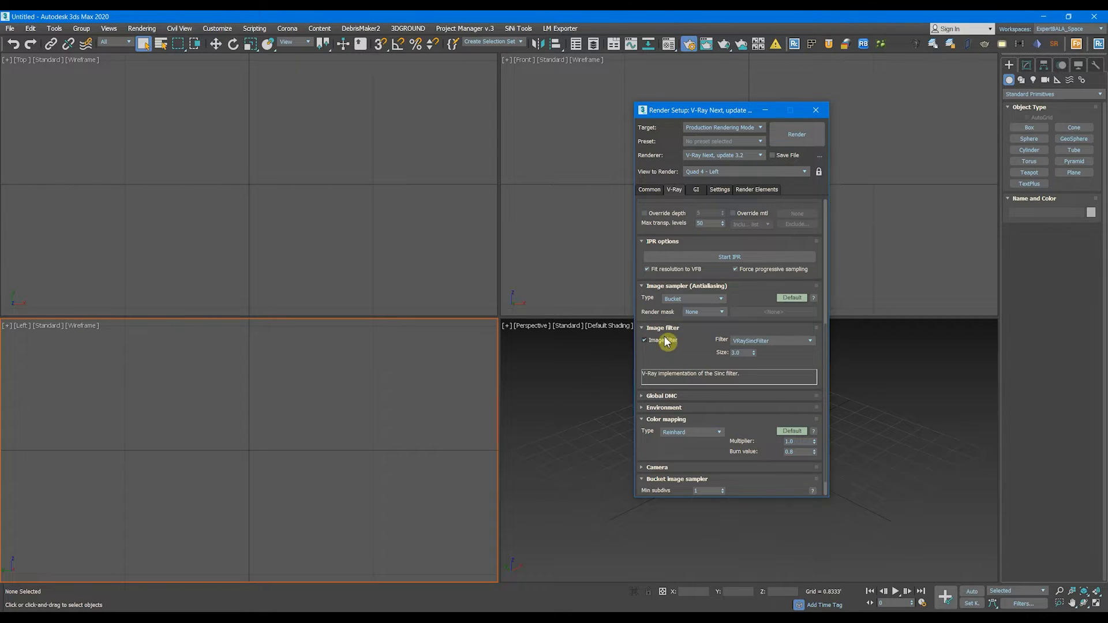
pyautogui.click(753, 342)
pyautogui.click(755, 341)
pyautogui.click(764, 342)
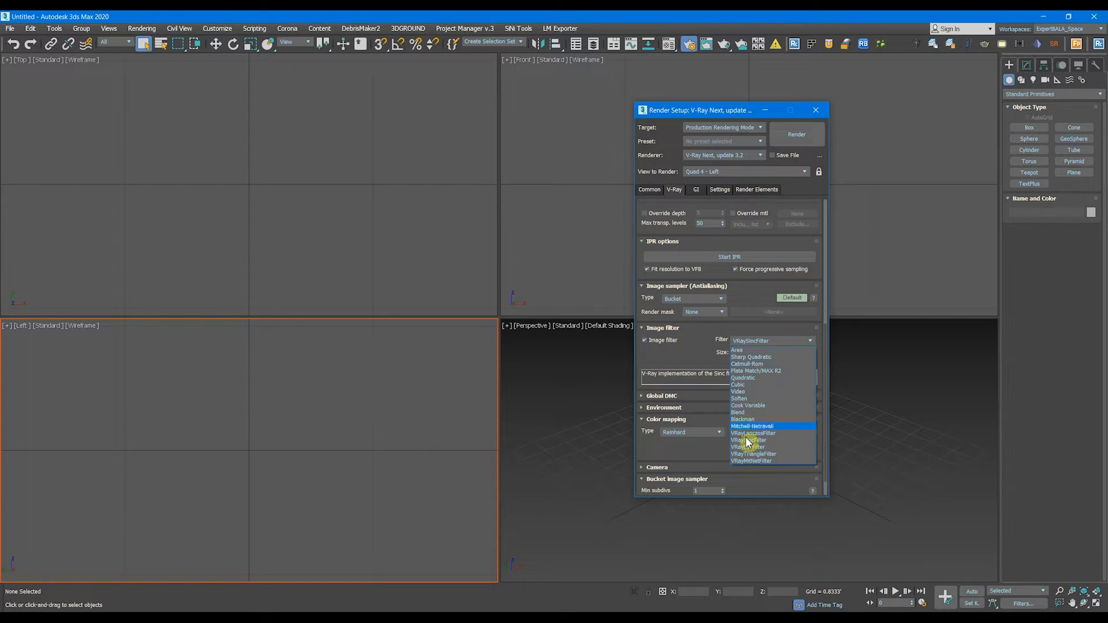
pyautogui.click(698, 361)
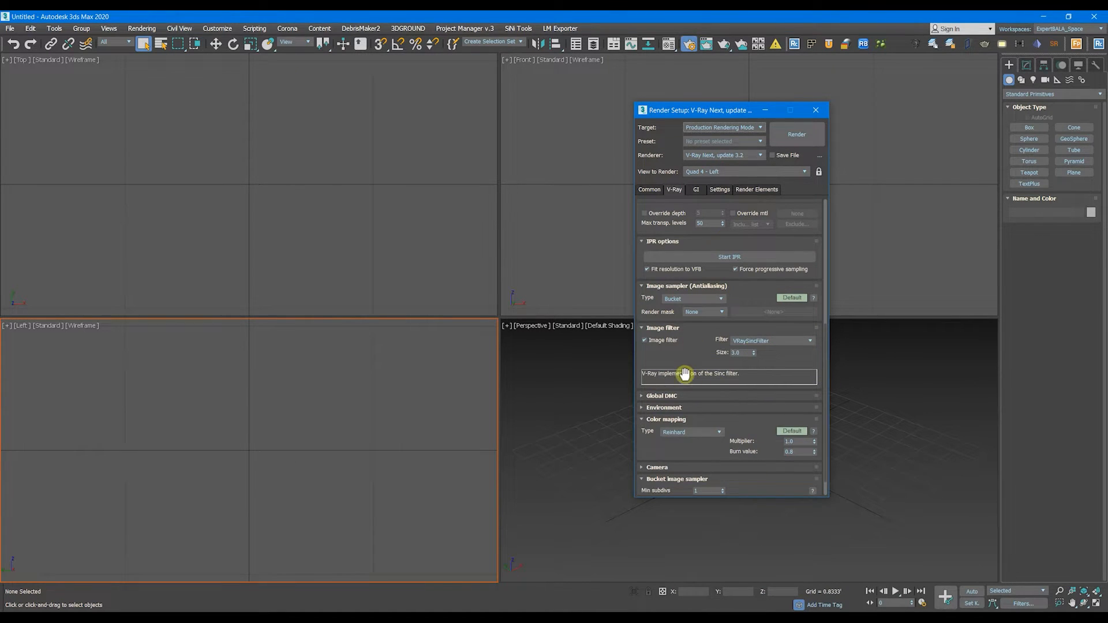
# - Review the color mapping burn value, the camera settings and the bucket image sampler's max subdivs
pyautogui.scroll(-1, 675, 302)
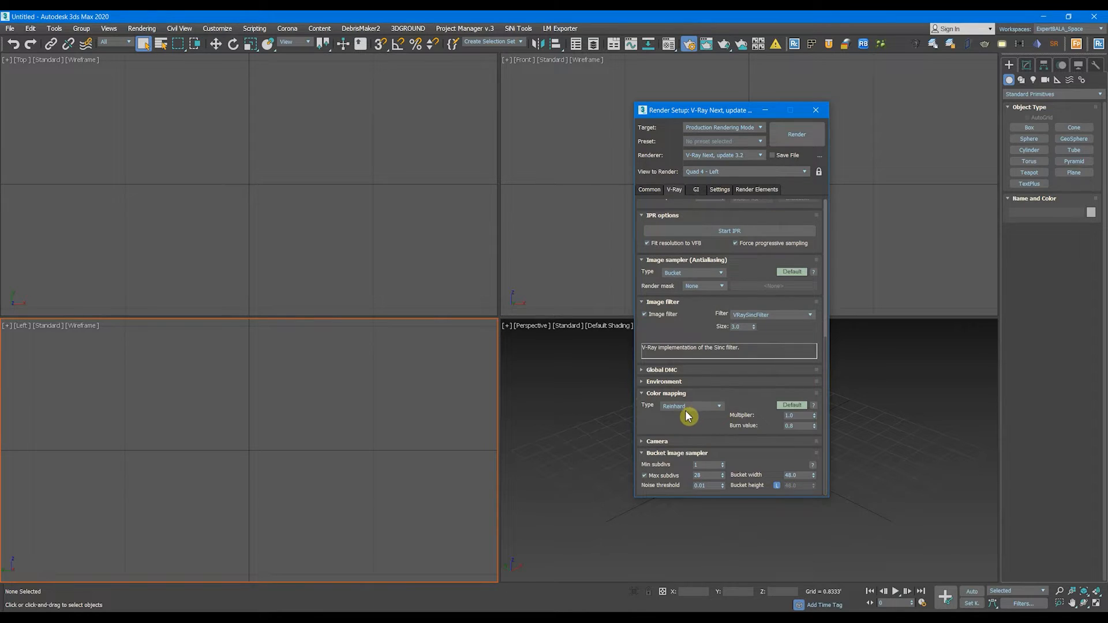
pyautogui.doubleClick(790, 425)
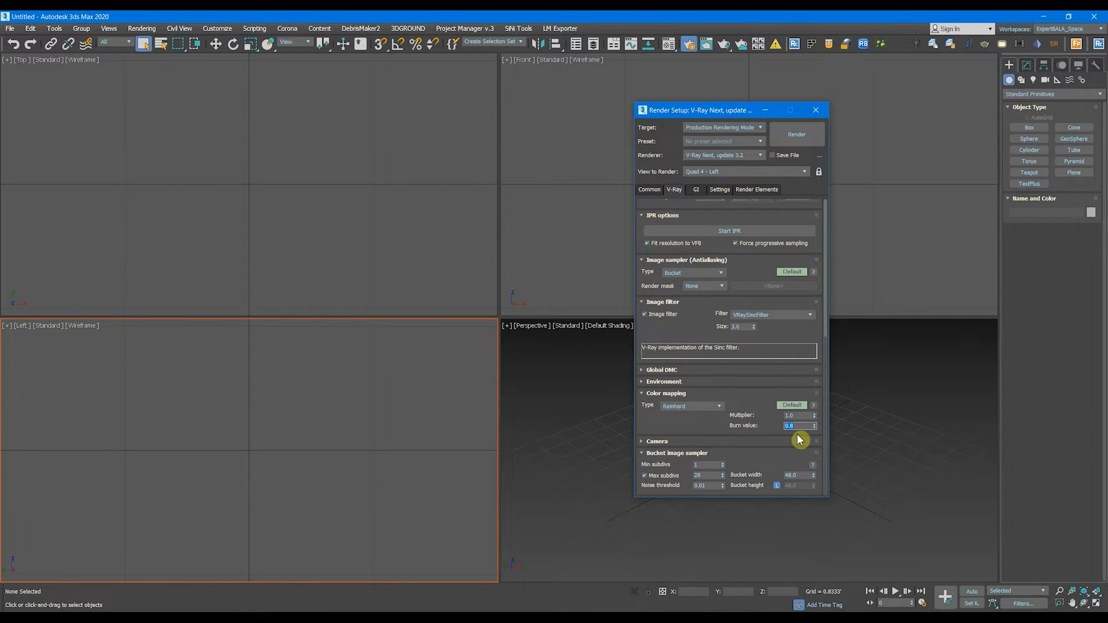
pyautogui.click(695, 430)
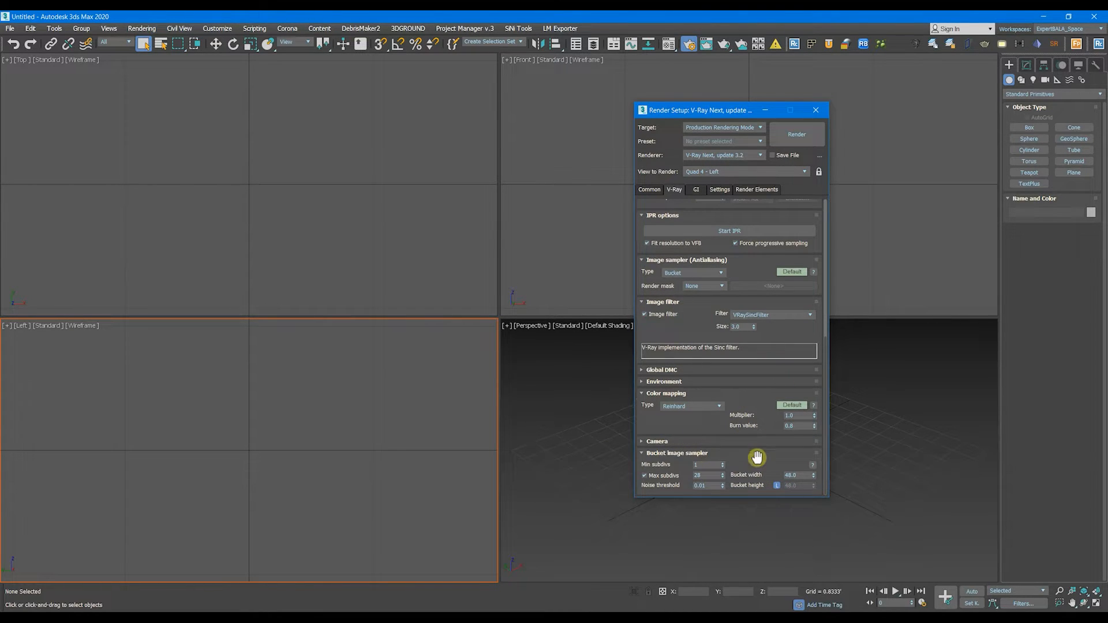
pyautogui.click(660, 442)
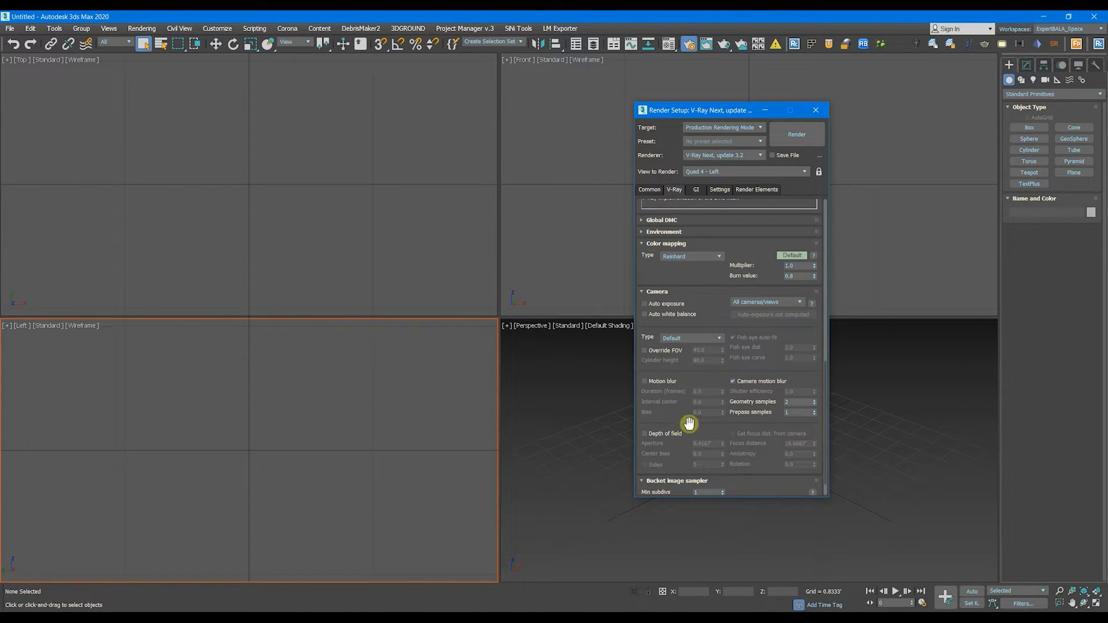
pyautogui.click(683, 293)
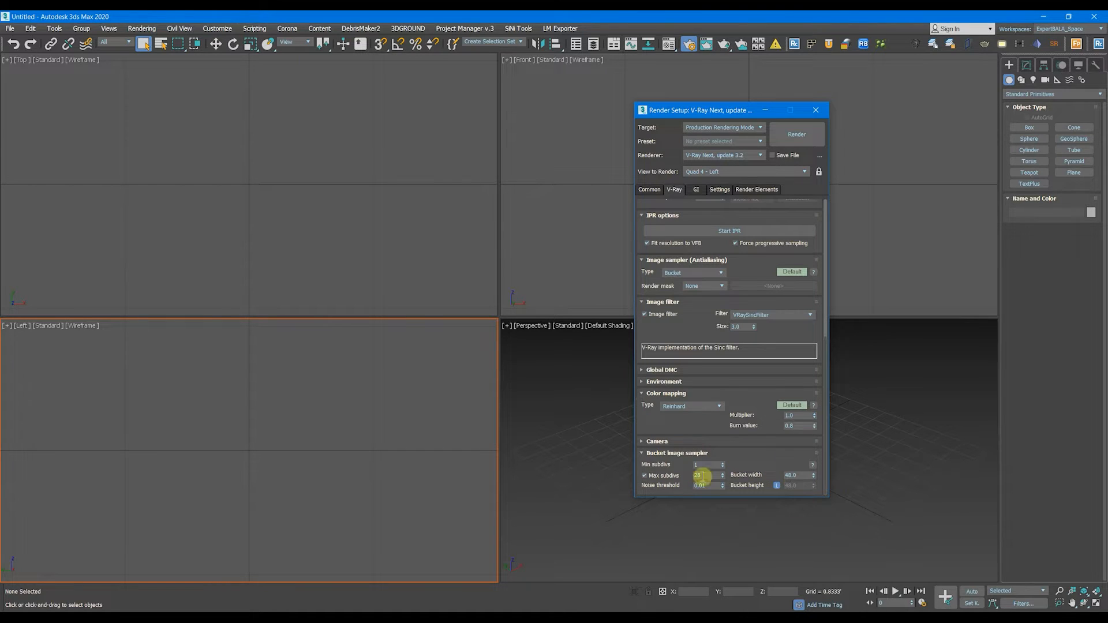
pyautogui.moveTo(713, 475); pyautogui.dragTo(659, 471)
# - Set the primary global illumination engine to Irradiance map and keep its current preset on Custom
pyautogui.click(693, 194)
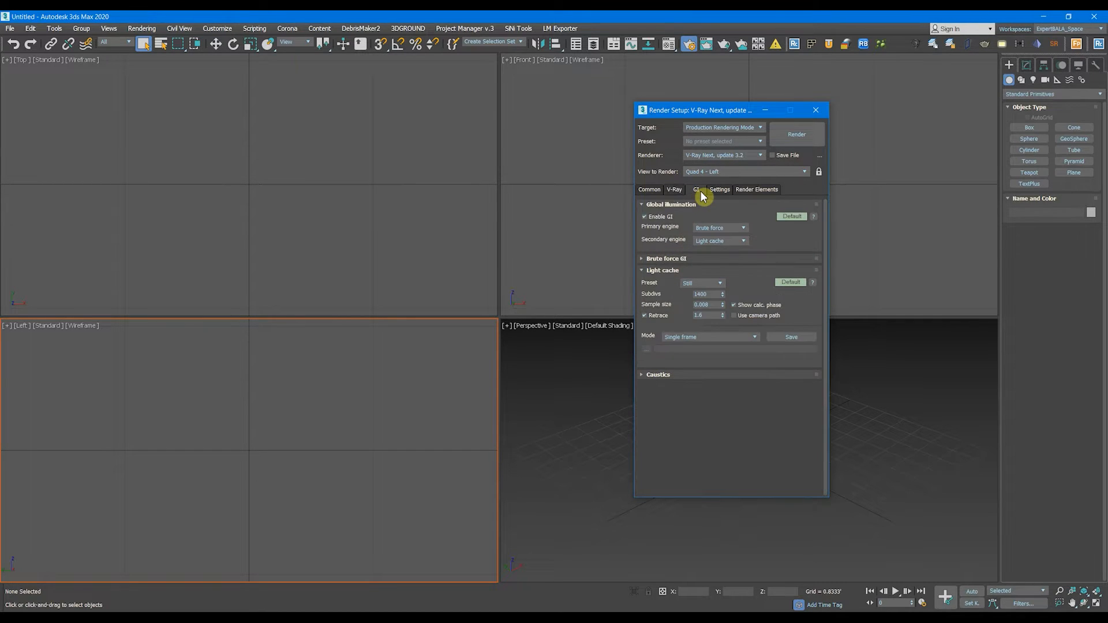
pyautogui.click(719, 230)
pyautogui.click(714, 237)
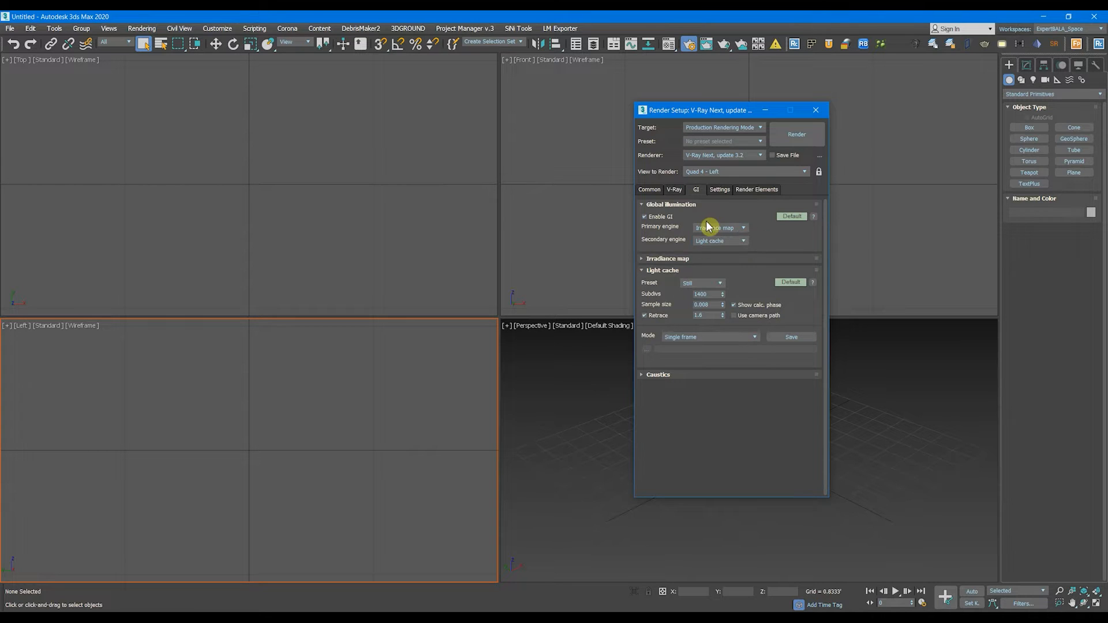
pyautogui.click(699, 259)
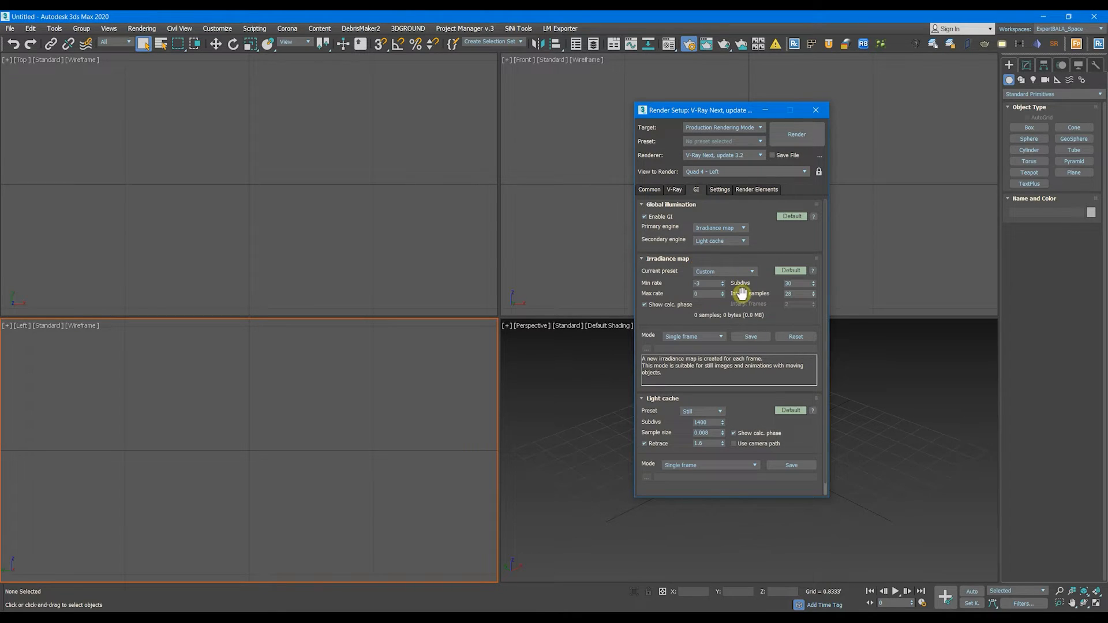
pyautogui.click(725, 272)
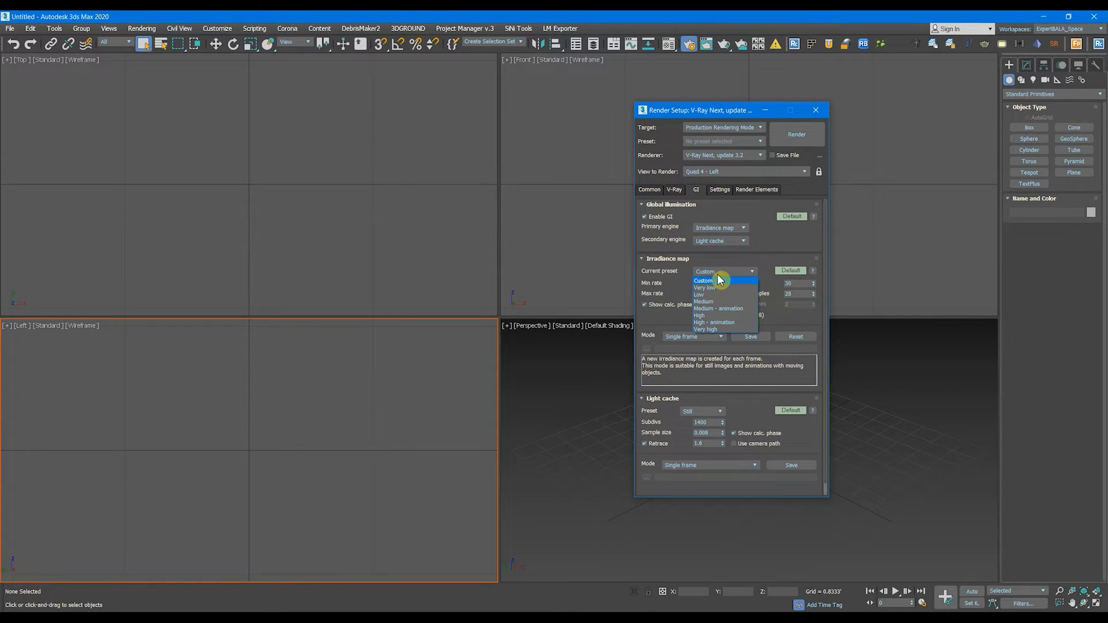
pyautogui.click(721, 280)
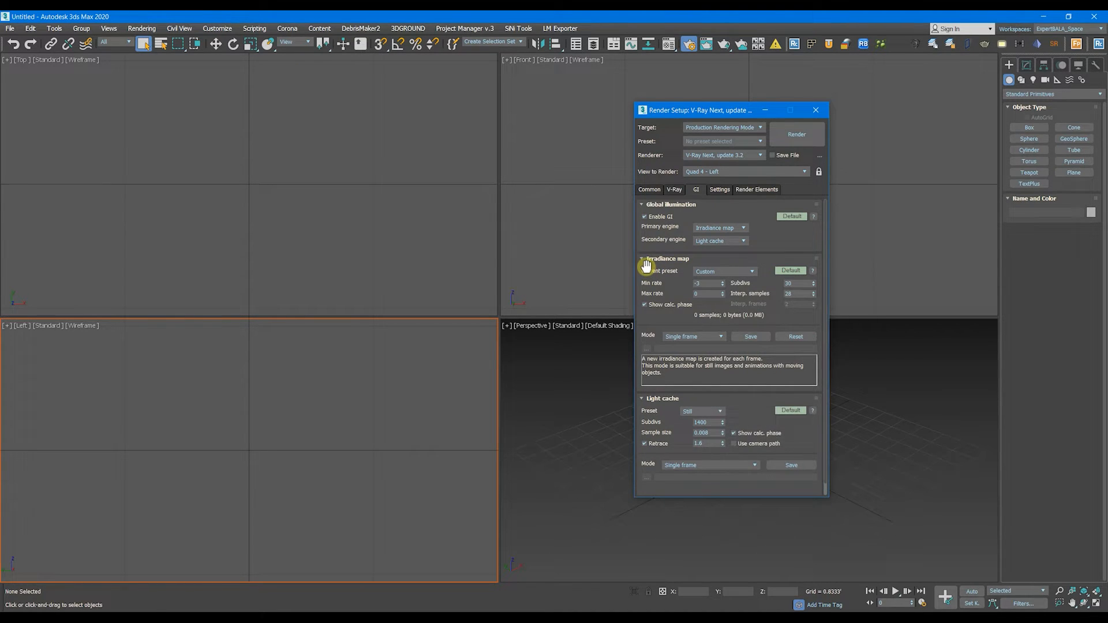
# - Set the irradiance map's min rate to -5, max rate to -3, subdivs to 25 and interpolation samples to 20
pyautogui.doubleClick(708, 283)
pyautogui.doubleClick(708, 294)
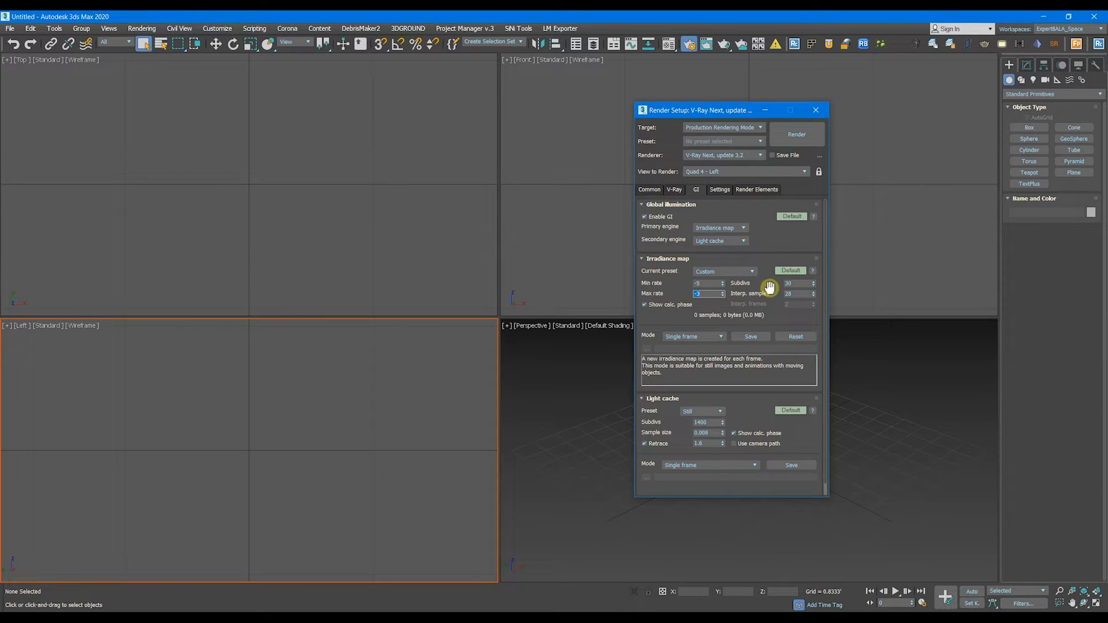
pyautogui.click(814, 285)
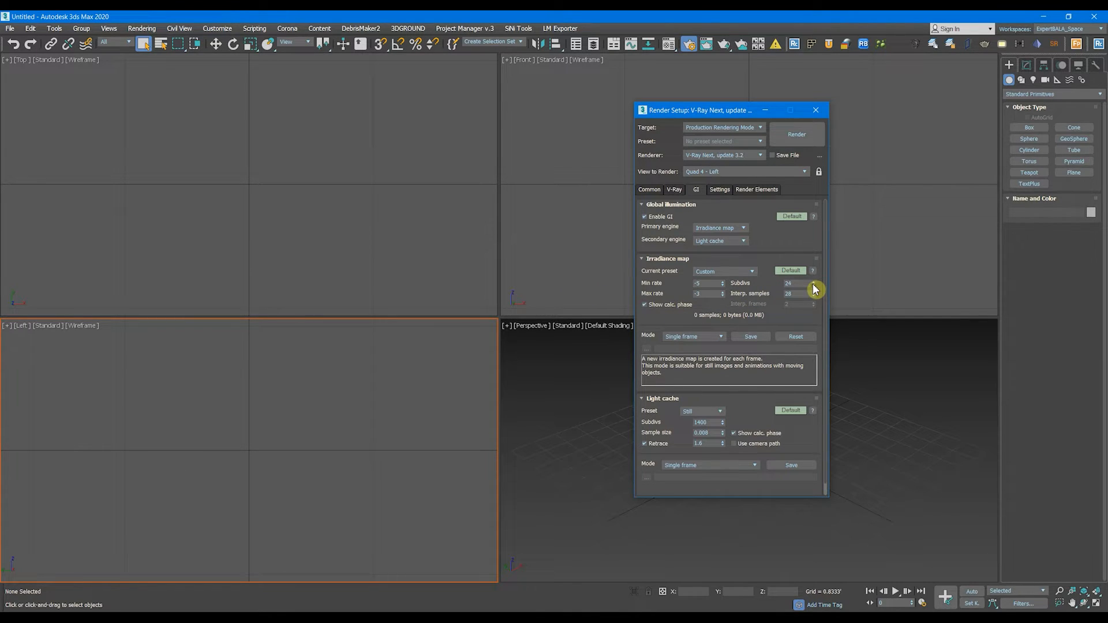
pyautogui.click(814, 286)
pyautogui.click(813, 285)
pyautogui.click(814, 285)
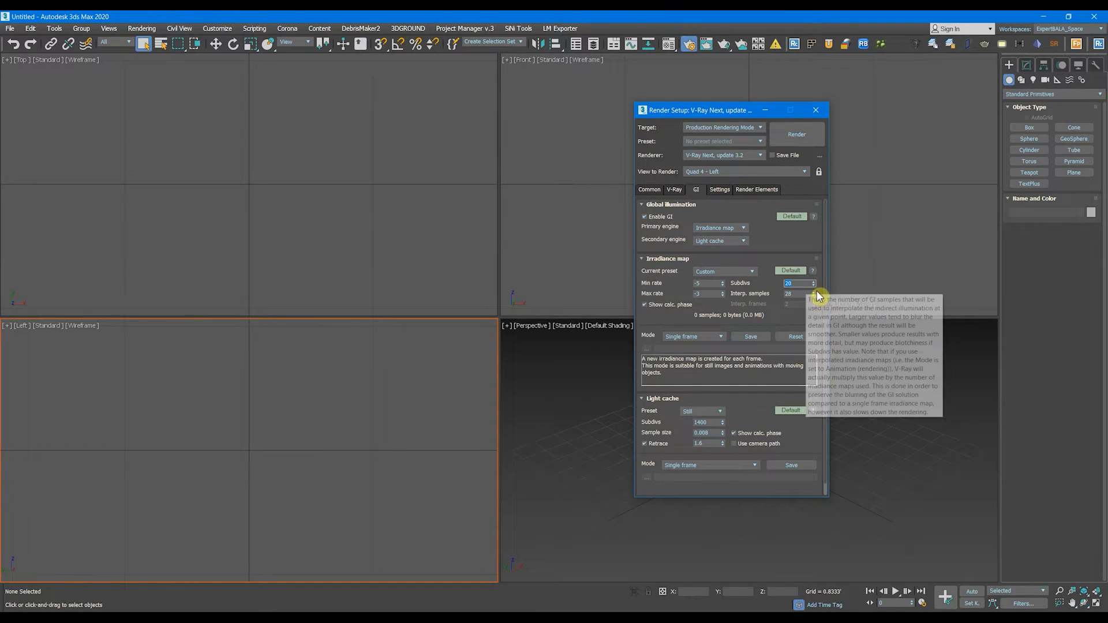
pyautogui.write('3')
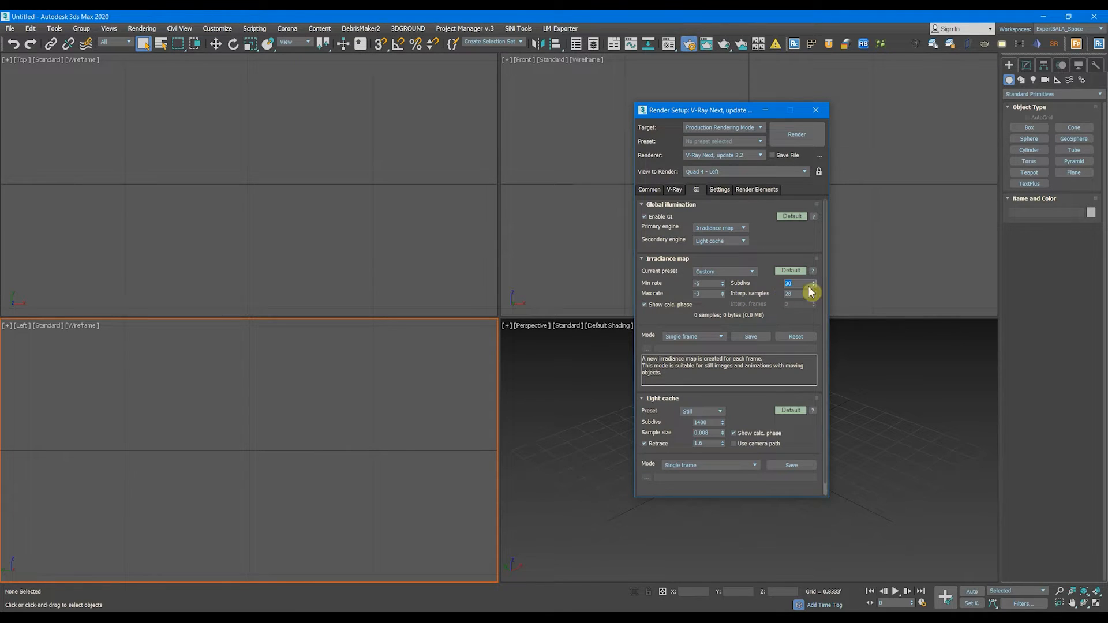
pyautogui.press('Tab')
pyautogui.click(804, 283)
# - Review the light cache's subdivs, sample size and retrace values
pyautogui.scroll(-1, 675, 433)
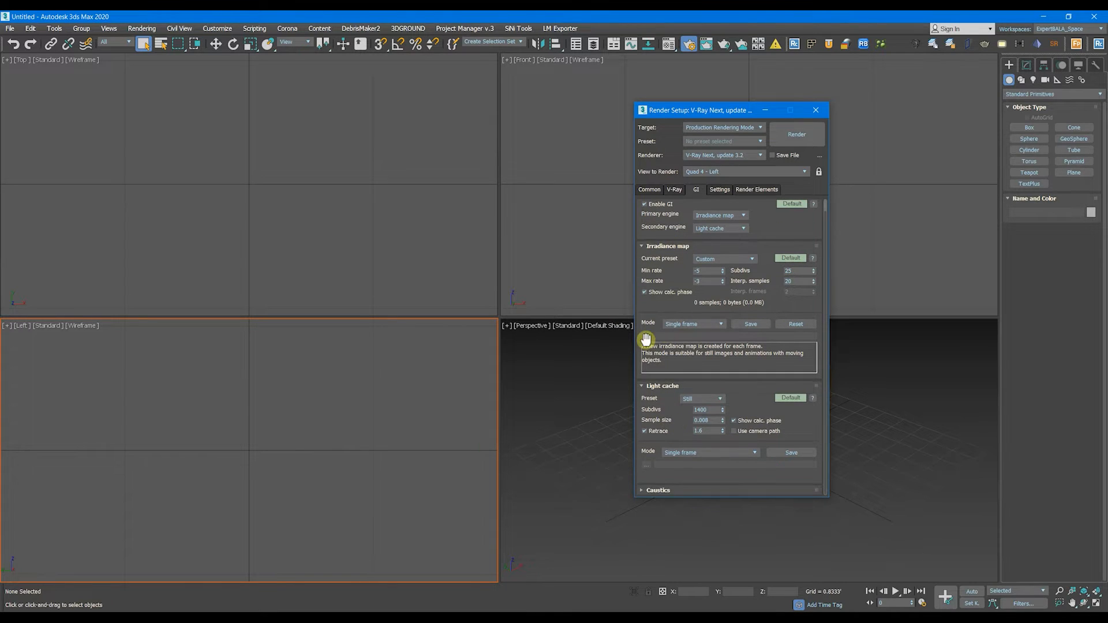
pyautogui.doubleClick(709, 411)
pyautogui.click(708, 419)
pyautogui.press('Tab')
pyautogui.moveTo(775, 427)
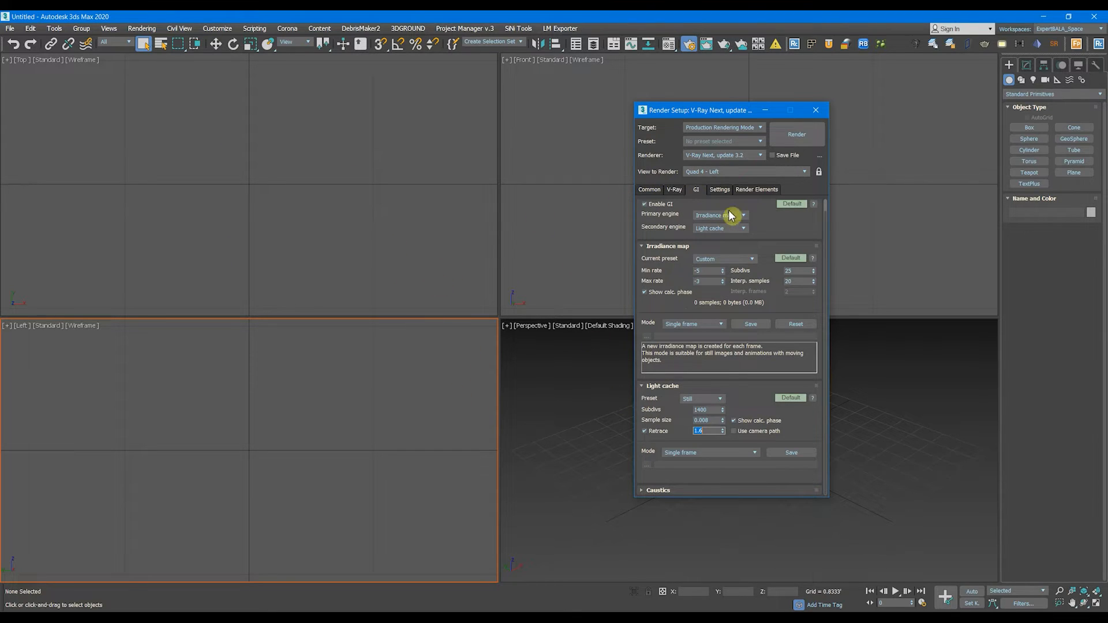
# - Review the displacement, system and tiled texture options, and check the common time output and output size parameters
pyautogui.click(728, 189)
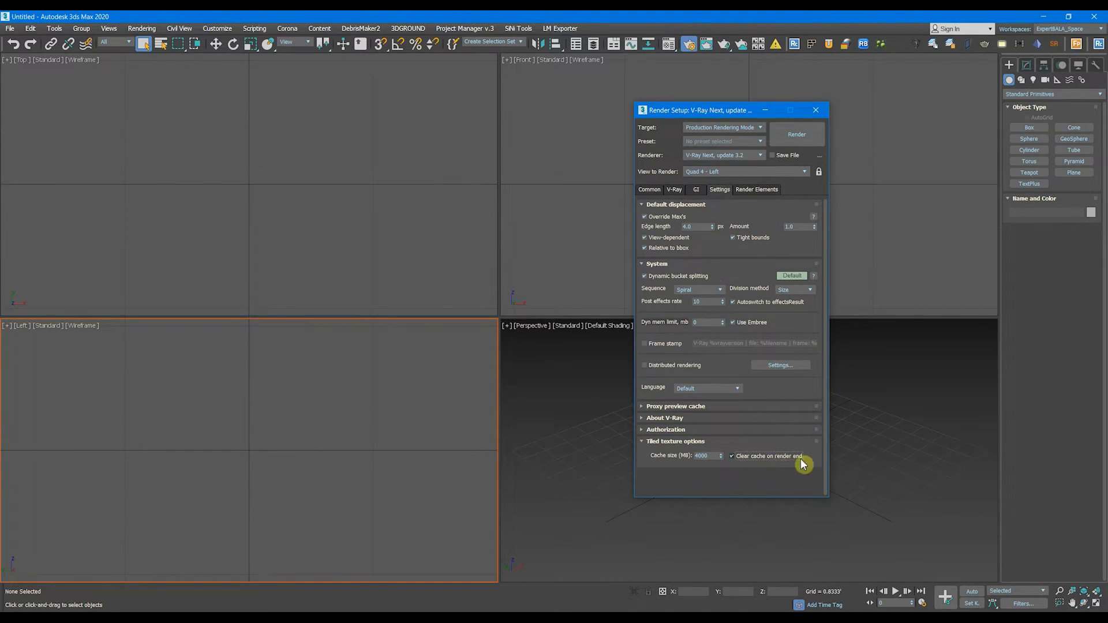
pyautogui.click(694, 190)
pyautogui.click(674, 189)
pyautogui.click(649, 189)
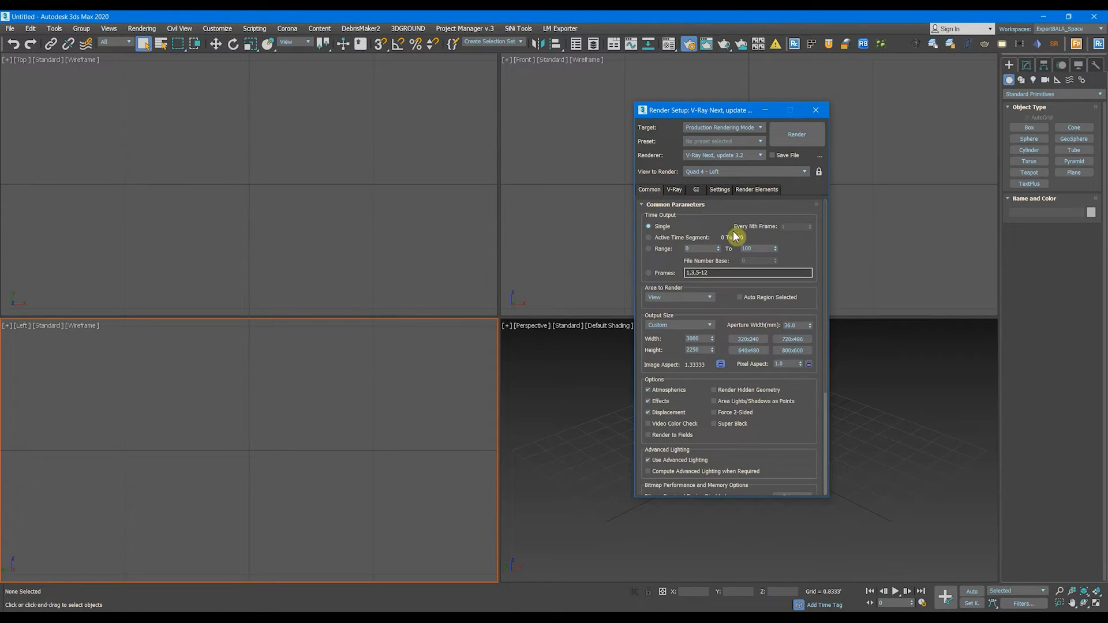
# - Set the primary global illumination engine back to Brute force and check its rollout
pyautogui.click(696, 190)
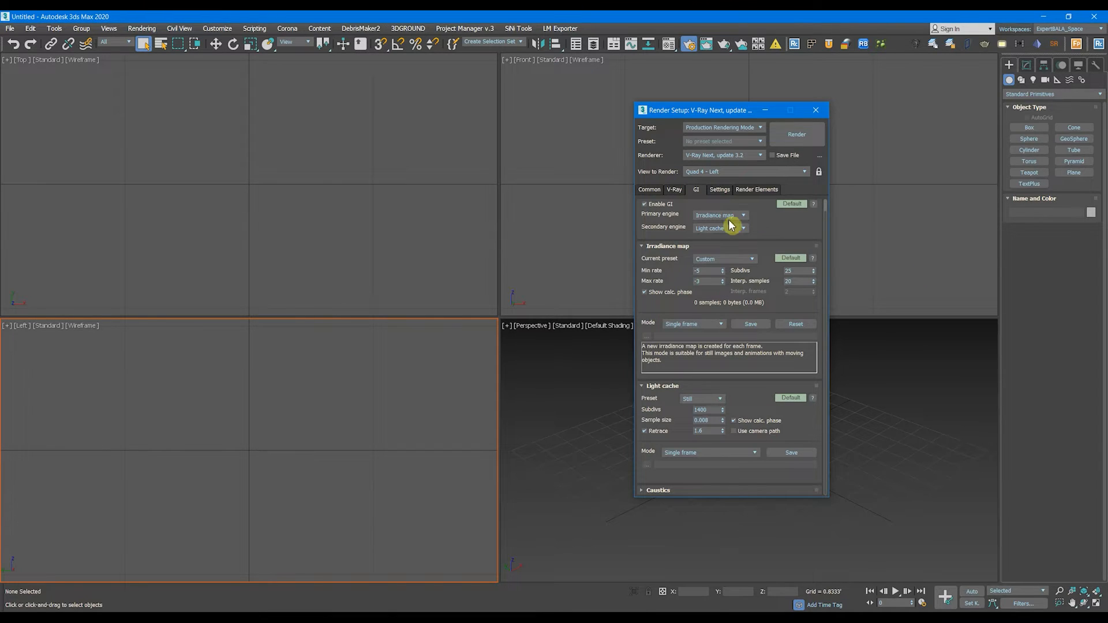
pyautogui.click(709, 223)
pyautogui.click(718, 230)
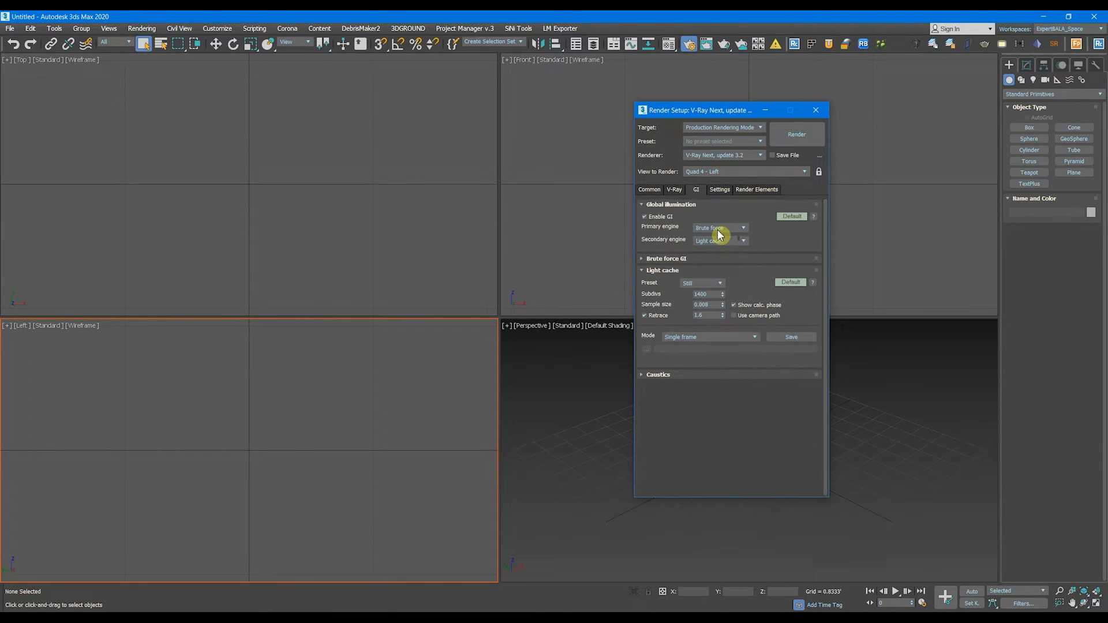
pyautogui.click(686, 259)
# - Review the V-Ray settings from the image sampler up to the frame buffer, and recheck the common and system settings
pyautogui.click(673, 190)
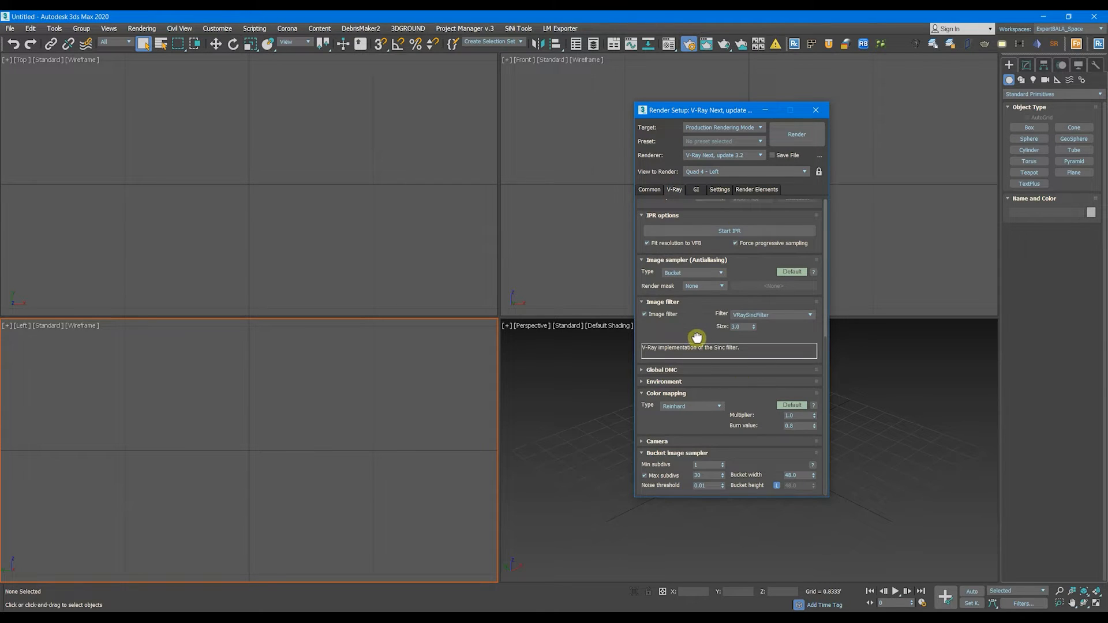
pyautogui.moveTo(699, 339); pyautogui.dragTo(700, 492)
pyautogui.moveTo(713, 345); pyautogui.dragTo(706, 420)
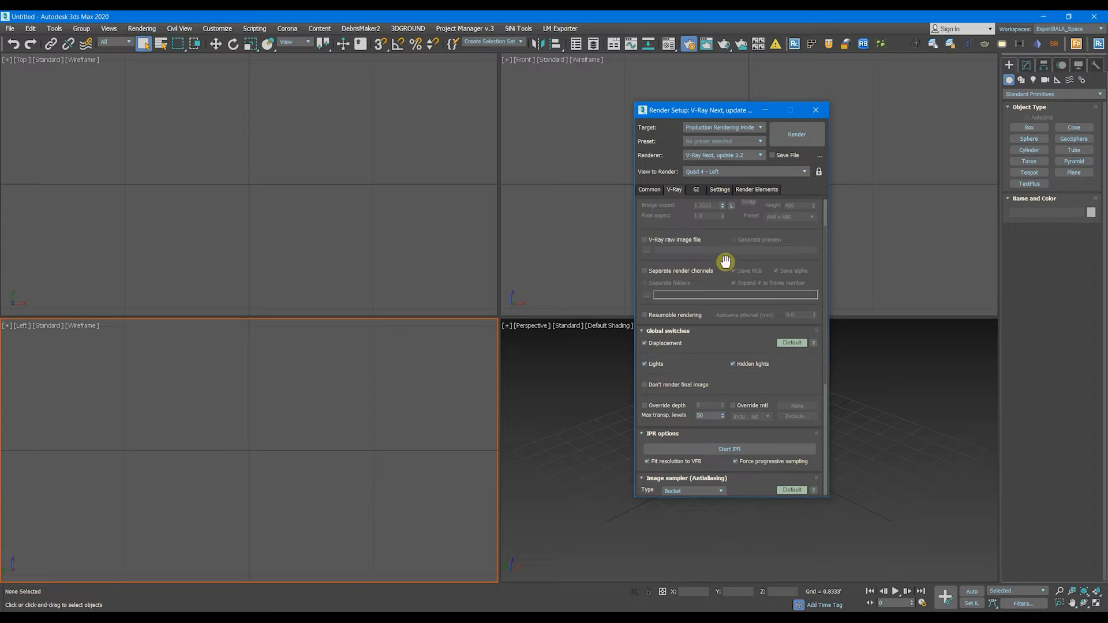
pyautogui.moveTo(714, 277); pyautogui.dragTo(728, 412)
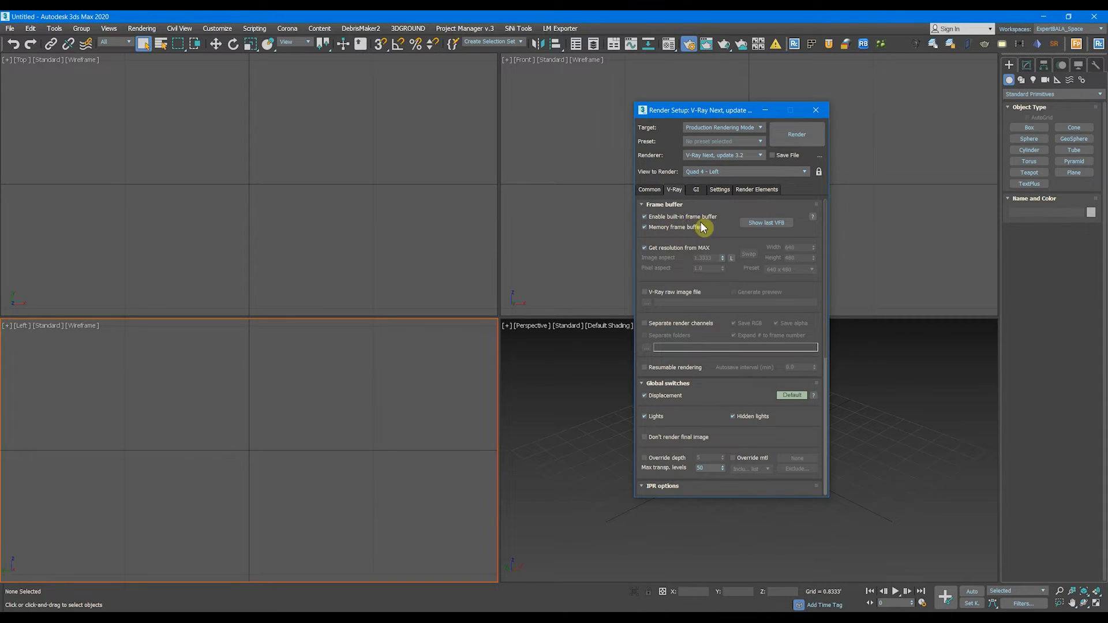
pyautogui.click(649, 190)
pyautogui.click(719, 191)
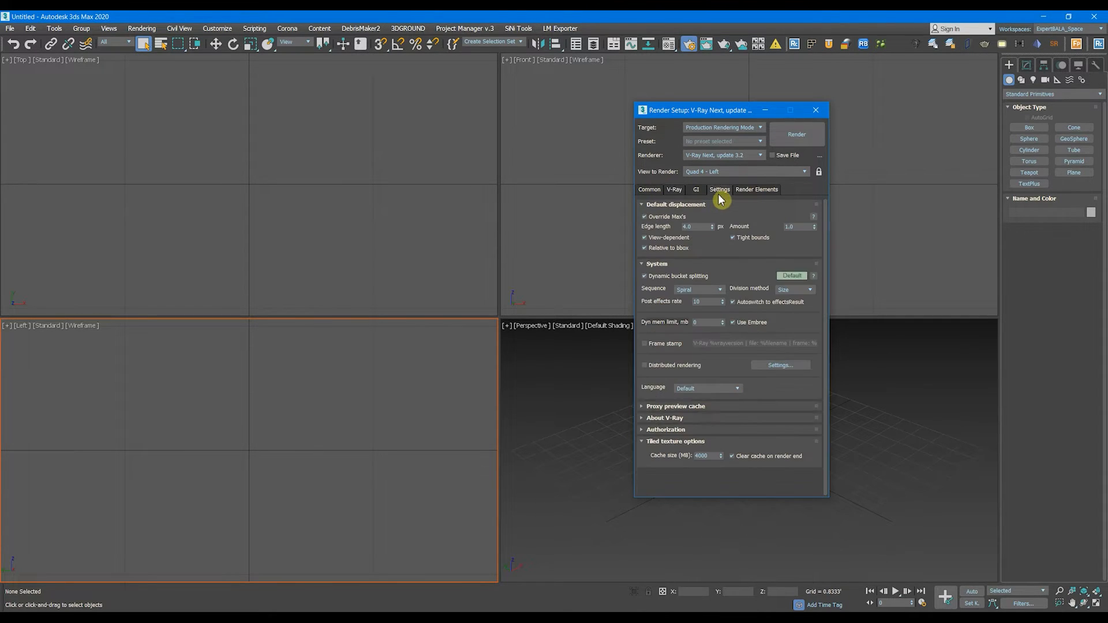
# - Check the caustics settings and switch the light cache settings to Advanced mode
pyautogui.click(696, 190)
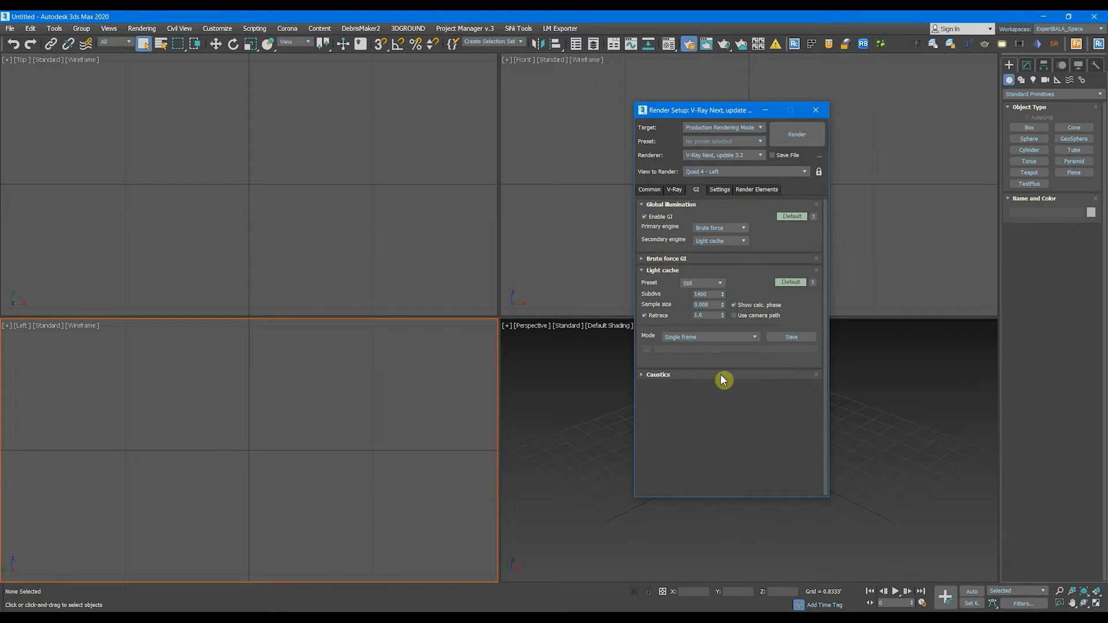
pyautogui.click(672, 376)
pyautogui.click(672, 376)
pyautogui.click(788, 284)
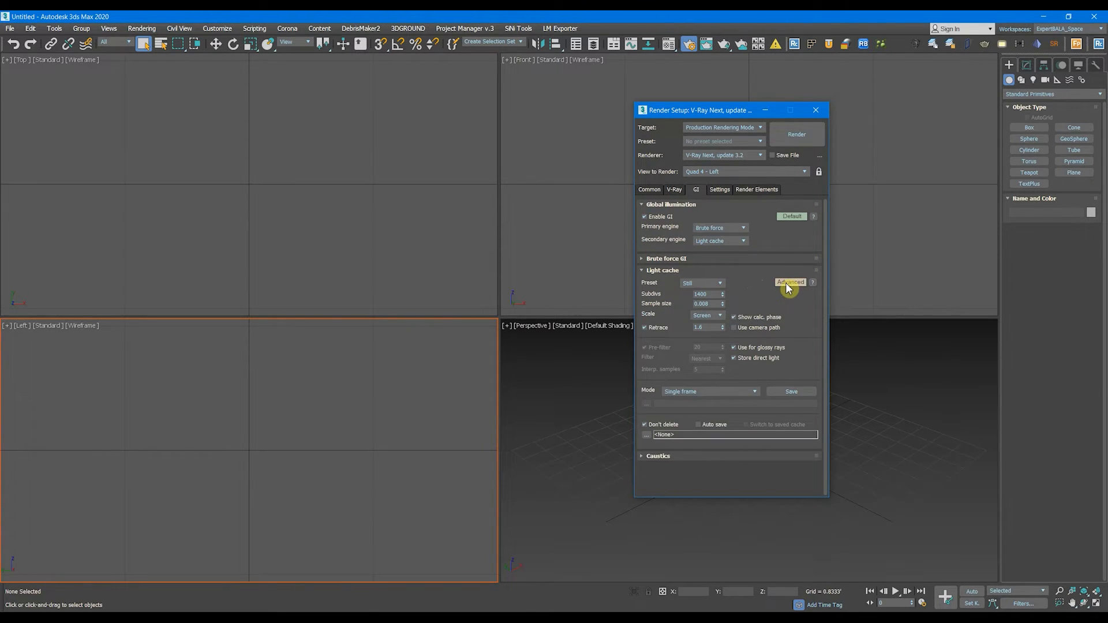
# - Switch the color mapping settings to Advanced mode, and check the gamma value and the description of the mapping types
pyautogui.click(677, 190)
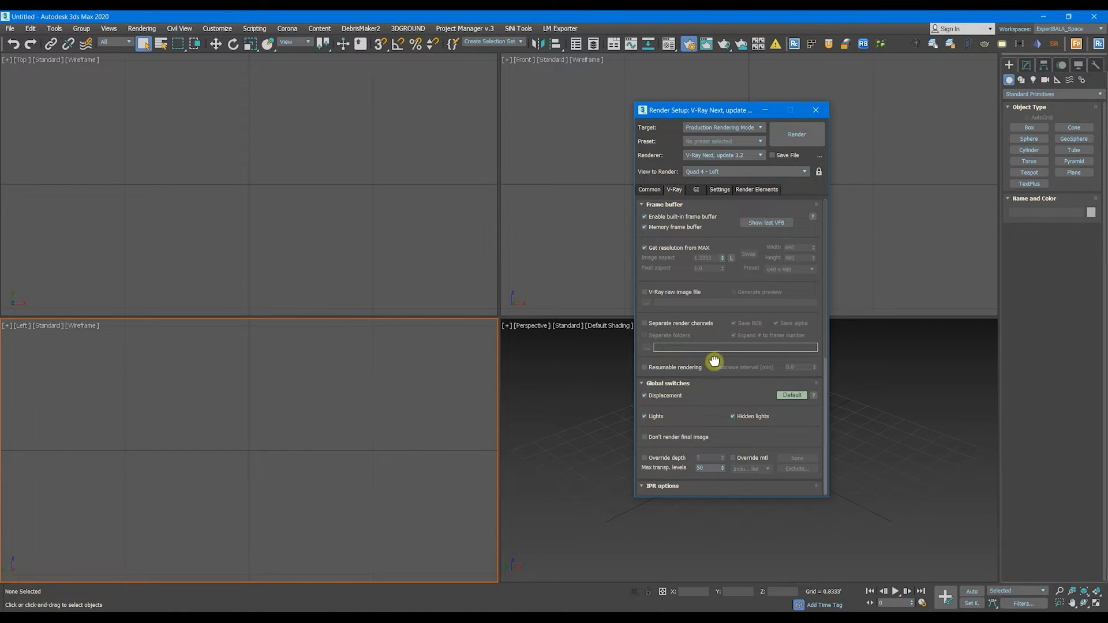
pyautogui.moveTo(714, 361); pyautogui.dragTo(722, 214)
pyautogui.scroll(-3, 675, 418)
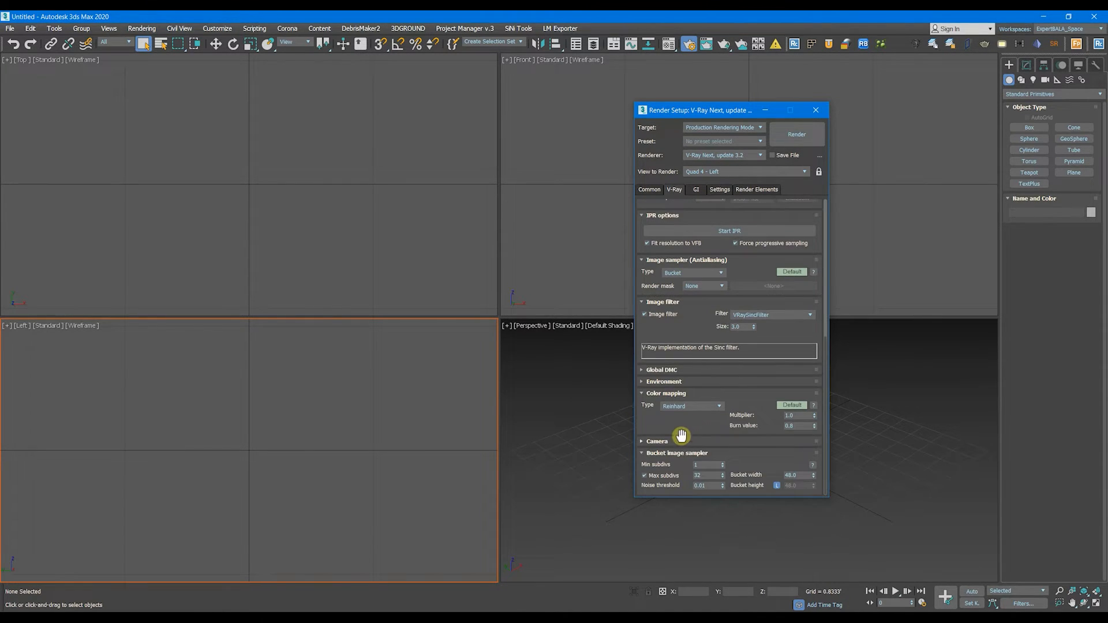
pyautogui.click(790, 405)
pyautogui.moveTo(700, 418); pyautogui.dragTo(655, 423)
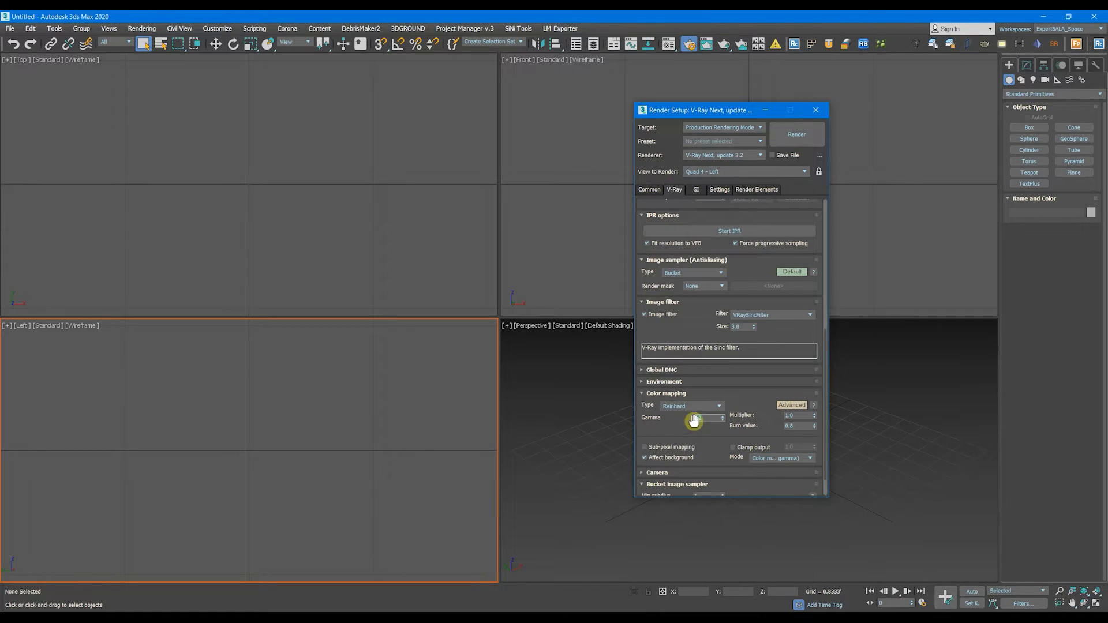
pyautogui.moveTo(717, 411)
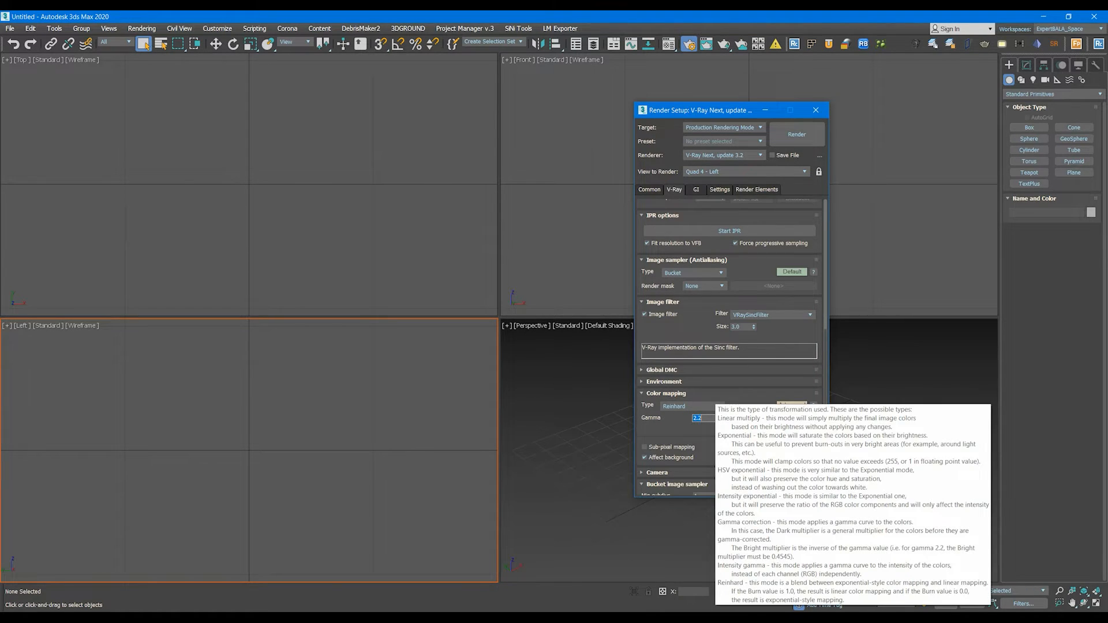
pyautogui.scroll(-2, 685, 435)
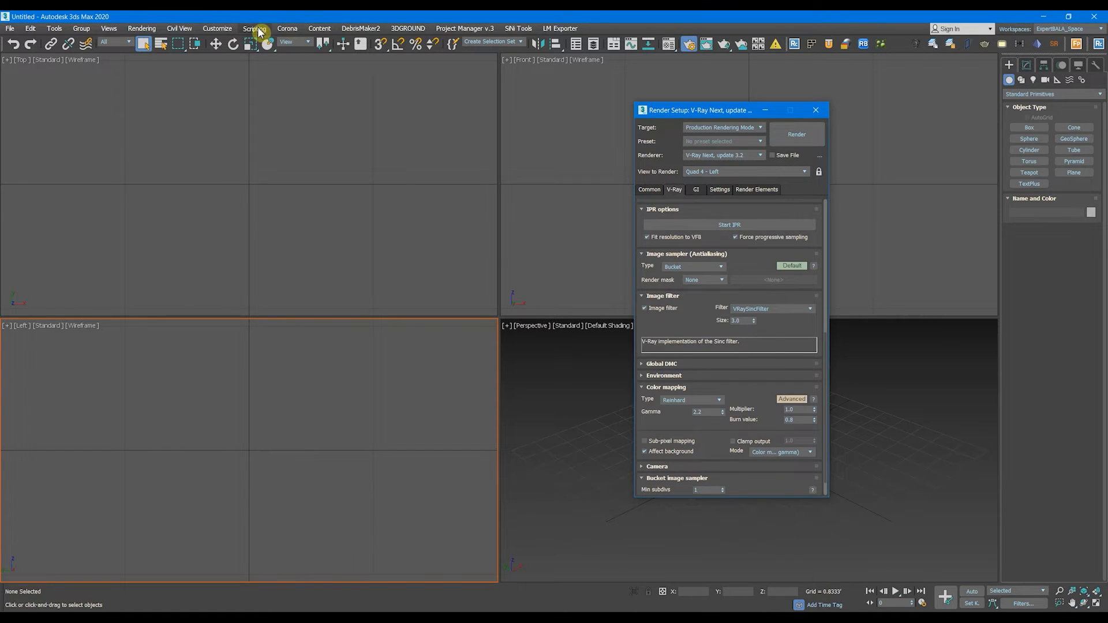
# - Check the display gamma in the 3ds Max Gamma/LUT setup and accept the preferences
pyautogui.click(219, 28)
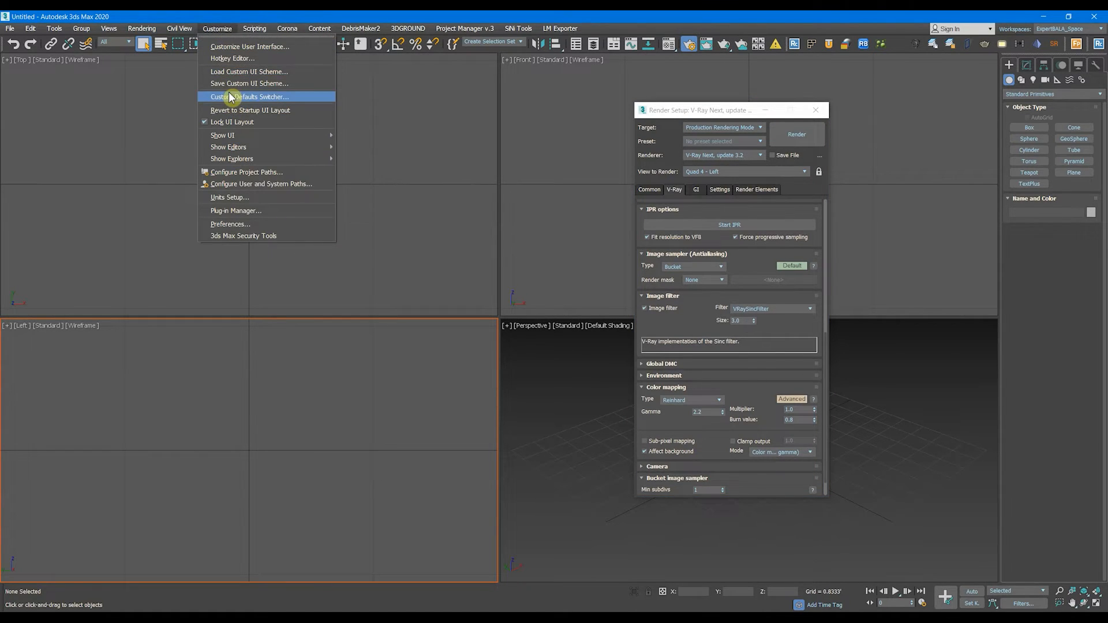
pyautogui.moveTo(143, 29)
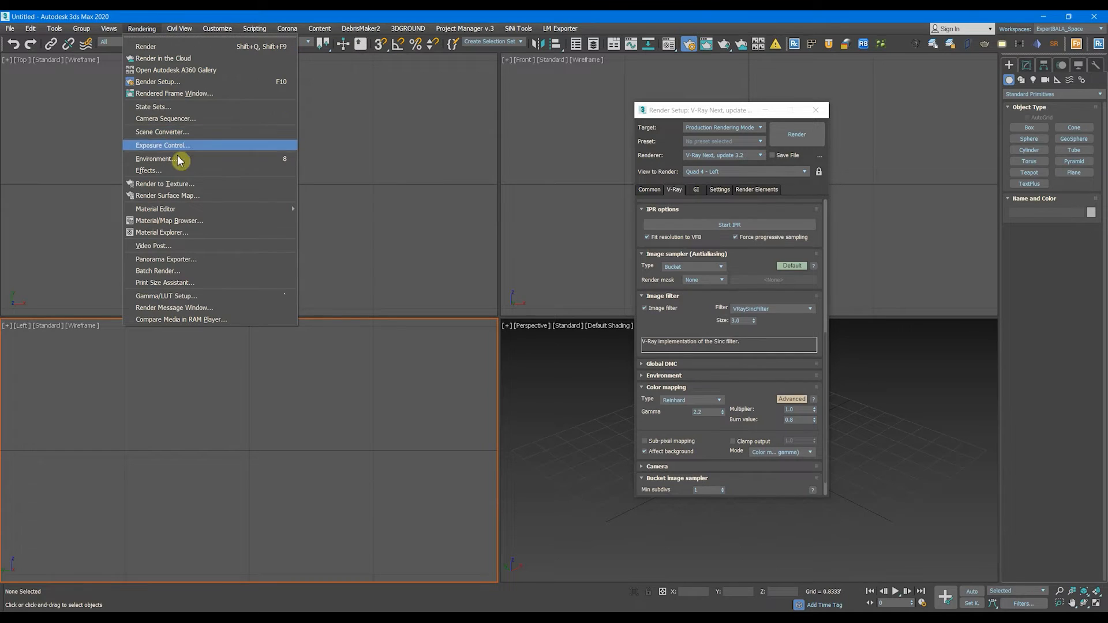
pyautogui.click(165, 297)
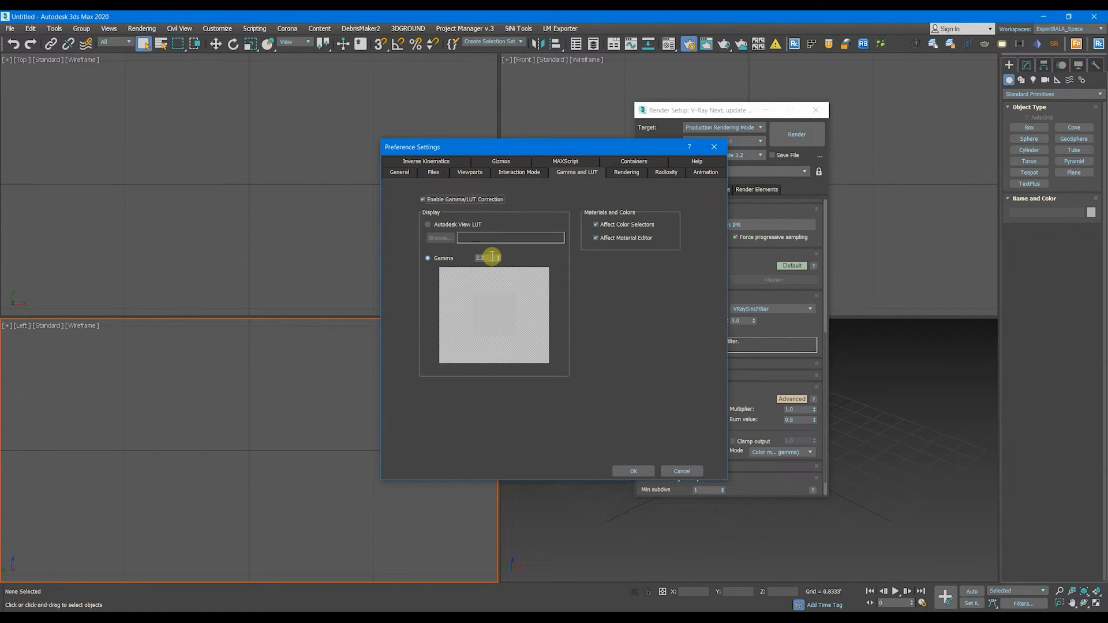
pyautogui.moveTo(504, 154); pyautogui.dragTo(223, 147)
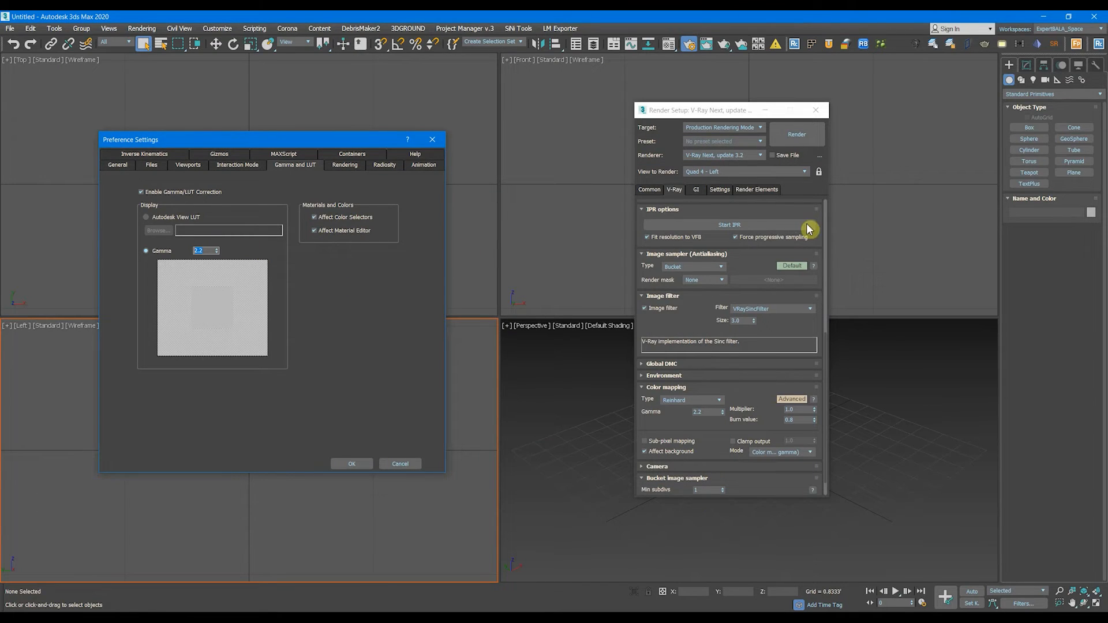
pyautogui.click(354, 465)
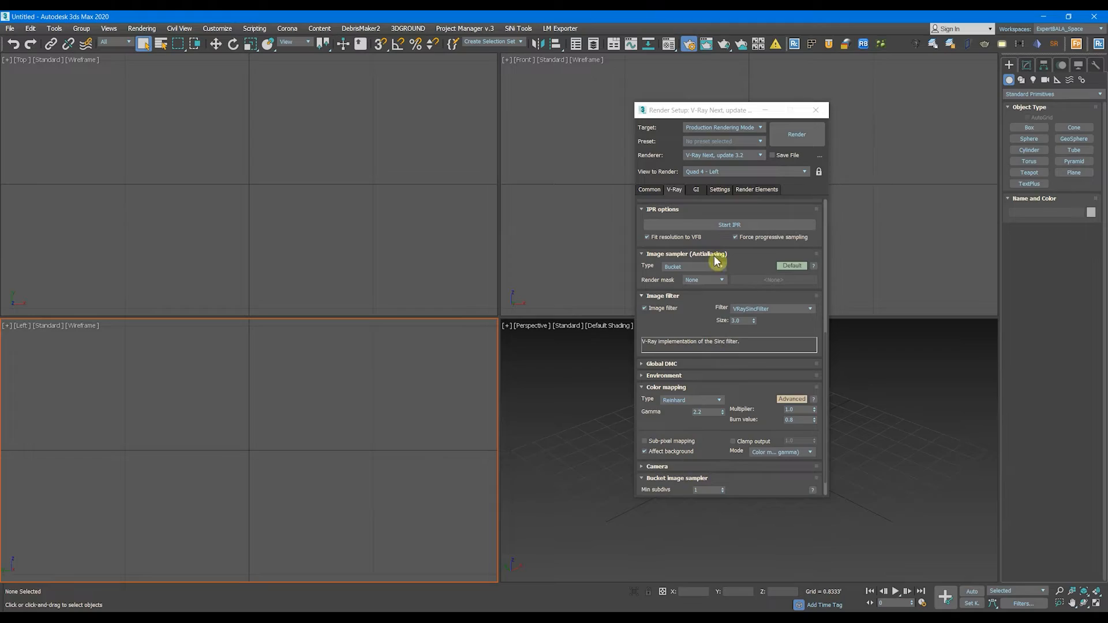
# - Switch to Pictureflect Photo Viewer and inspect the house render both as a whole and up close
pyautogui.click(715, 191)
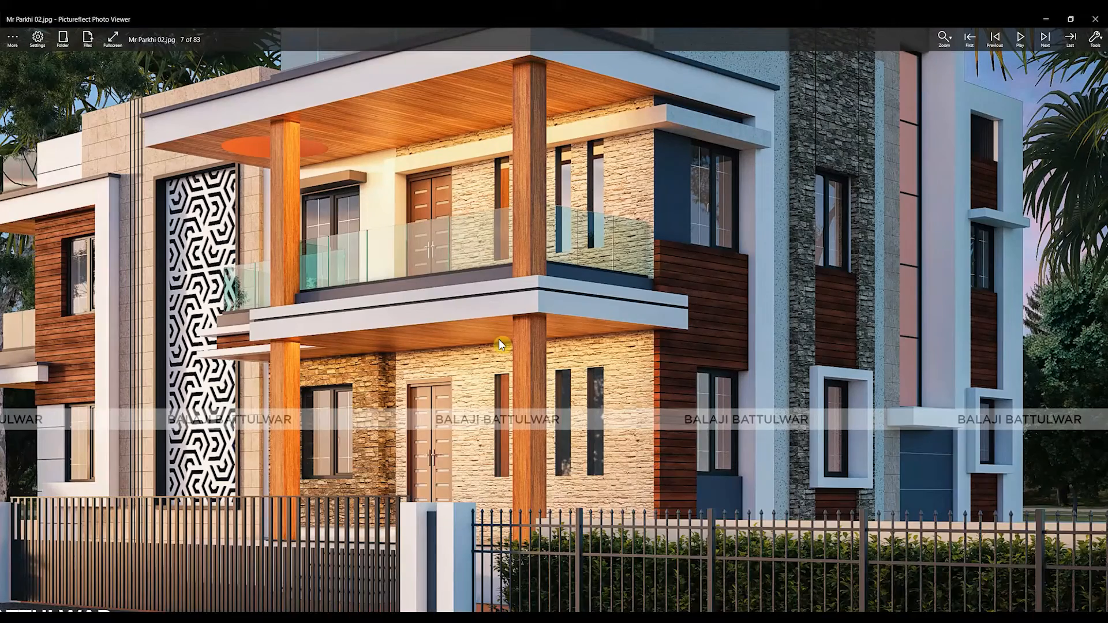
pyautogui.moveTo(499, 340); pyautogui.dragTo(564, 357)
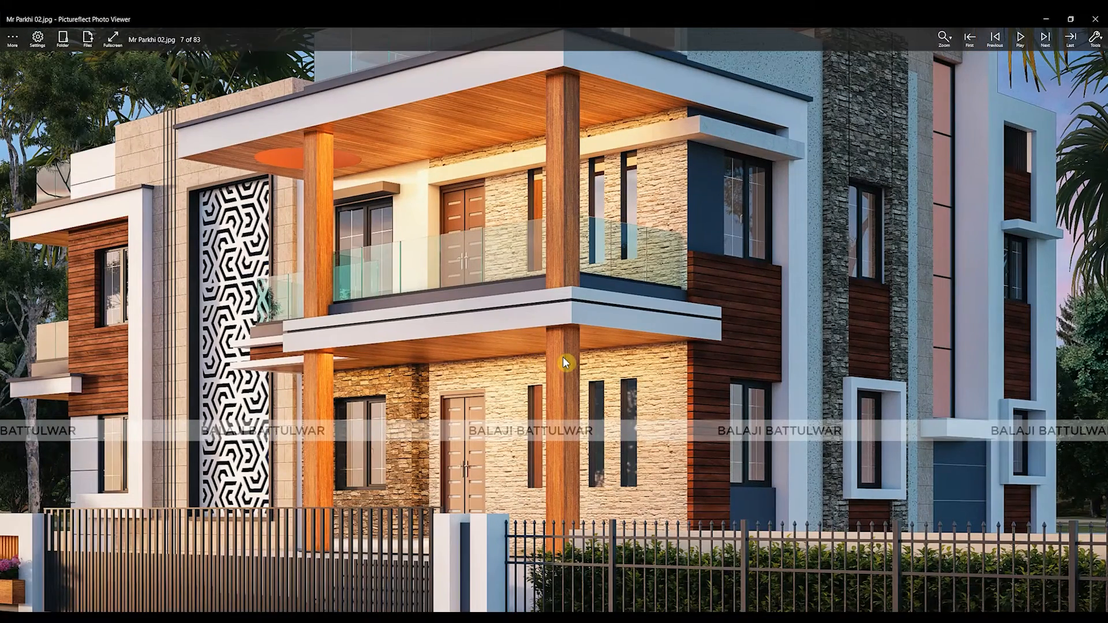
pyautogui.scroll(-3, 512, 335)
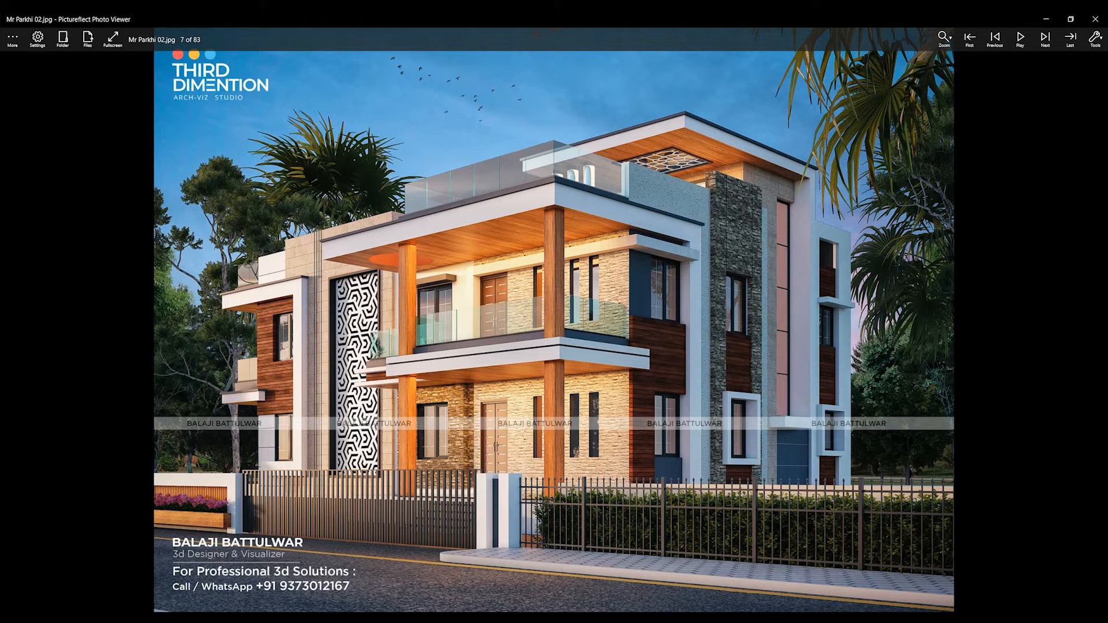
pyautogui.scroll(4, 555, 316)
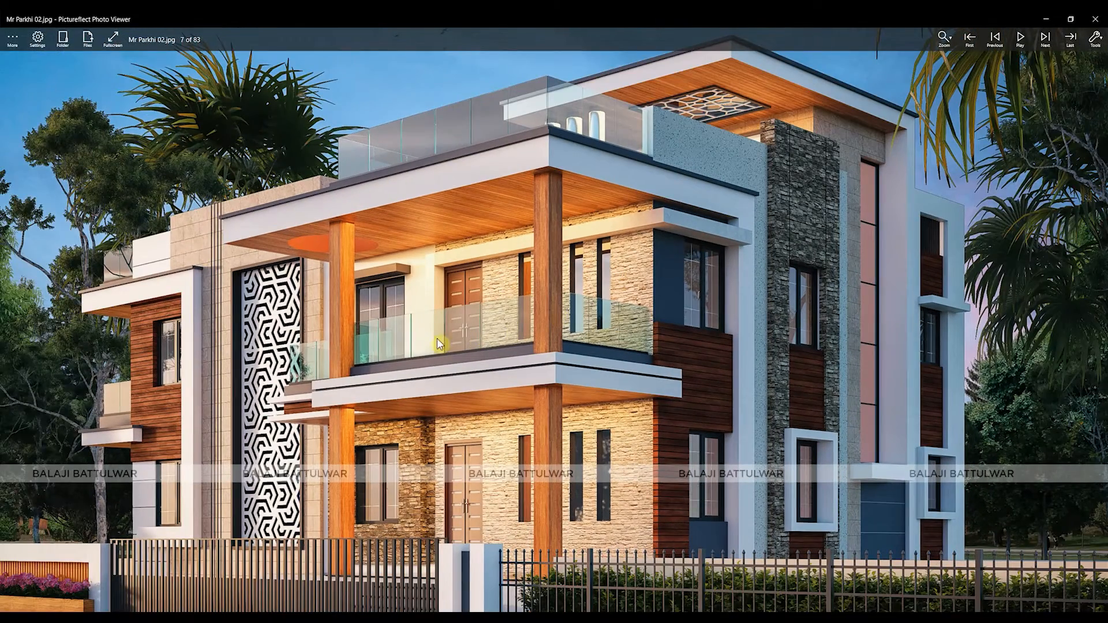
# - View more of the house render, switch back to 3ds Max and close Render Setup
pyautogui.moveTo(363, 335); pyautogui.dragTo(569, 265)
pyautogui.scroll(-4, 568, 266)
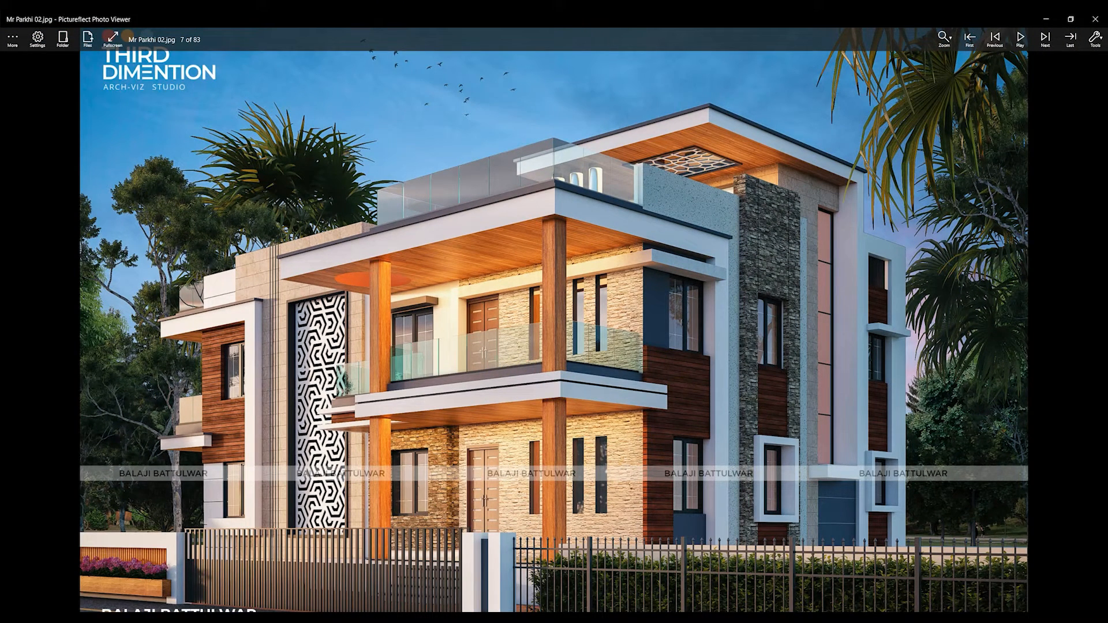
pyautogui.click(1046, 19)
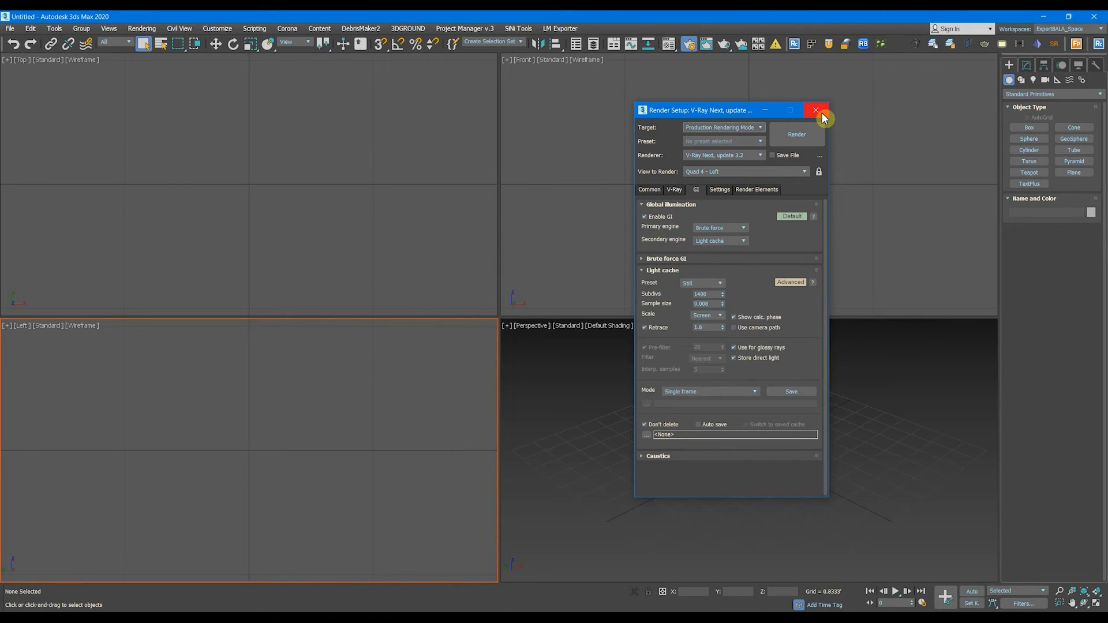
pyautogui.click(820, 112)
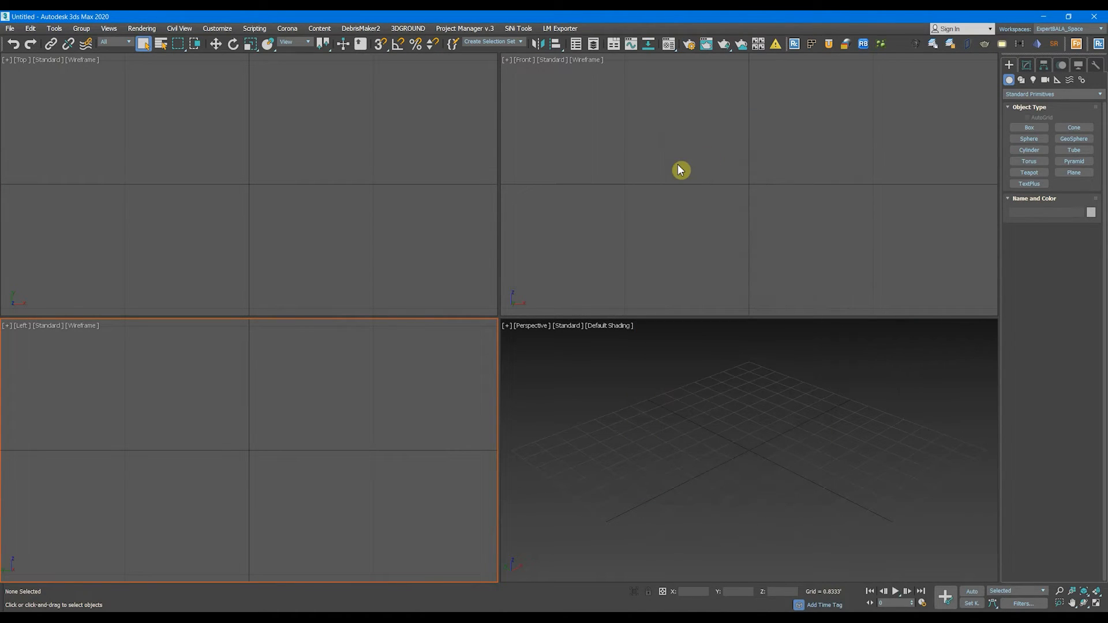
# - Open V-Ray Quick Settings with the Front view active and place it beside Render Setup showing the V-Ray frame buffer settings
pyautogui.click(707, 146)
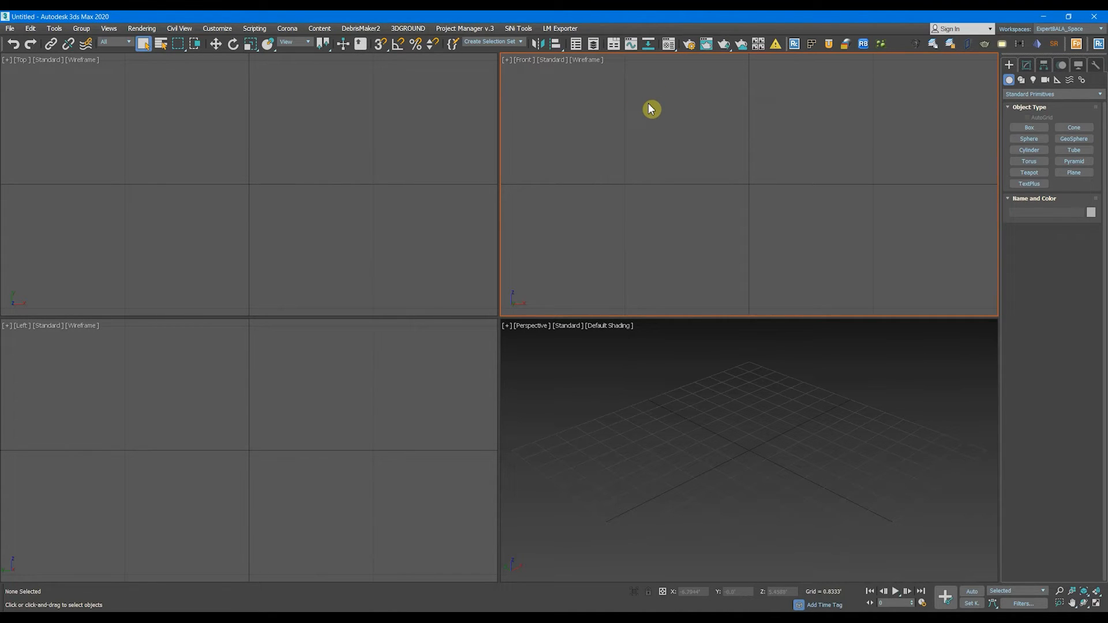
pyautogui.rightClick(649, 104)
pyautogui.click(686, 201)
pyautogui.moveTo(555, 180); pyautogui.dragTo(382, 156)
pyautogui.click(688, 44)
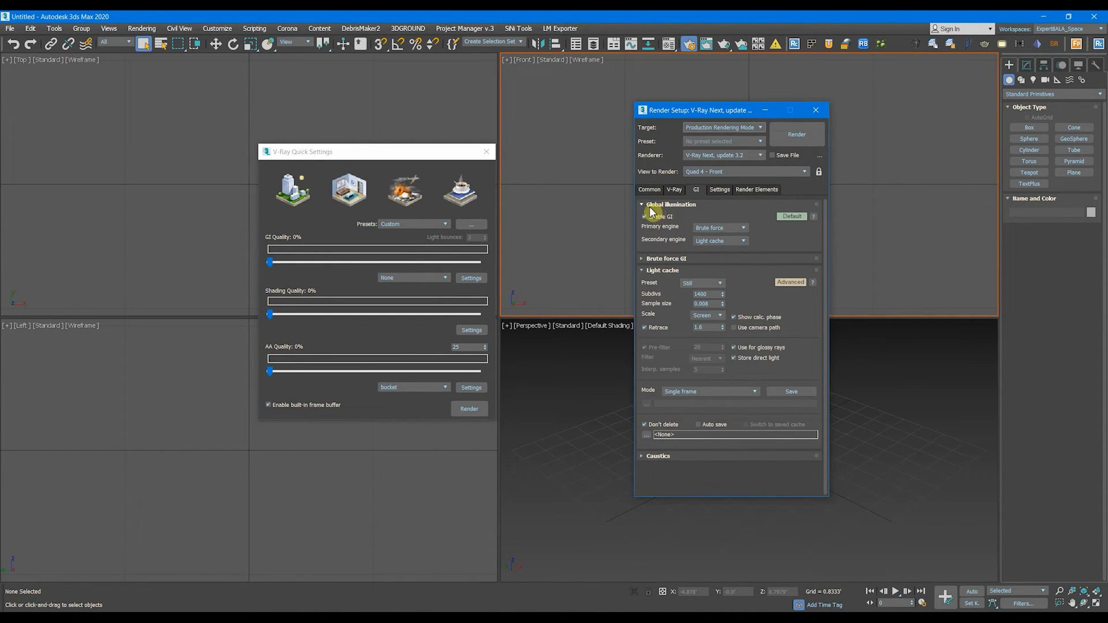
pyautogui.click(675, 190)
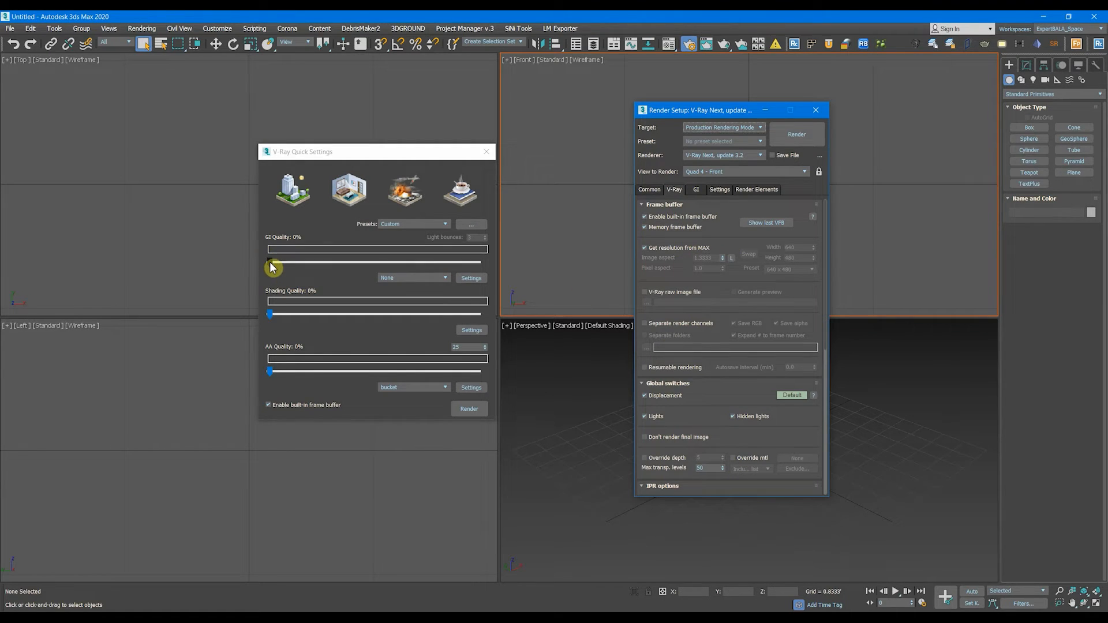
# - Apply the ArchViz exterior preset in V-Ray Quick Settings, with GI quality and shading quality at 9%
pyautogui.moveTo(270, 262); pyautogui.dragTo(283, 264)
pyautogui.click(293, 190)
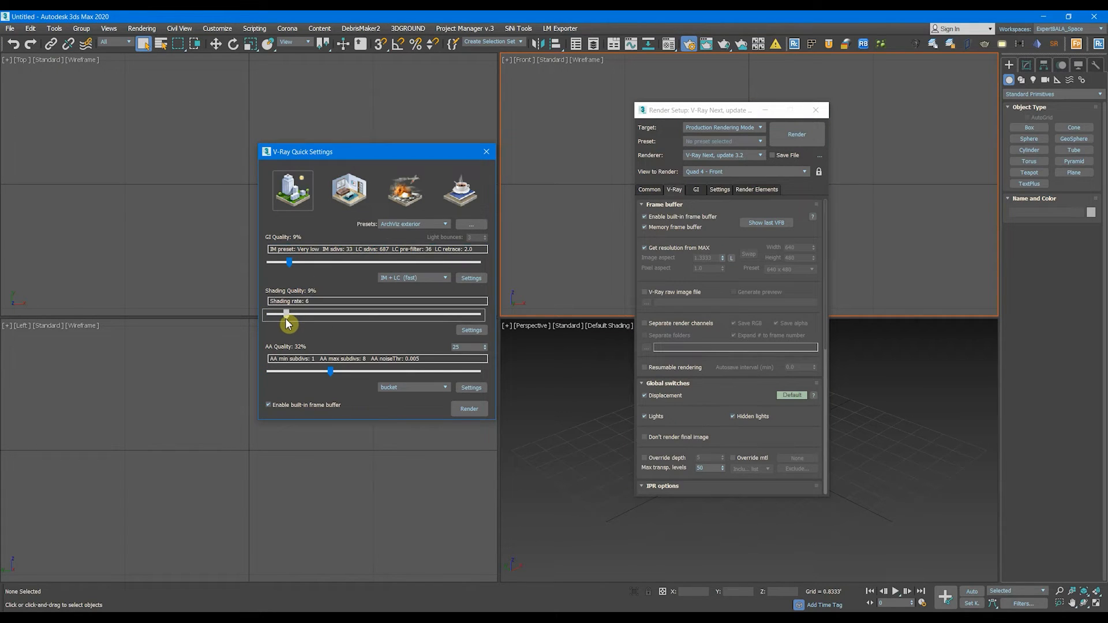
pyautogui.moveTo(336, 156)
pyautogui.mouseDown()
pyautogui.moveTo(339, 190)
pyautogui.moveTo(337, 163)
pyautogui.mouseUp()
# - Compare the light cache subdivisions in Render Setup with the LC subdivs in the quick settings' GI quality summary
pyautogui.click(718, 192)
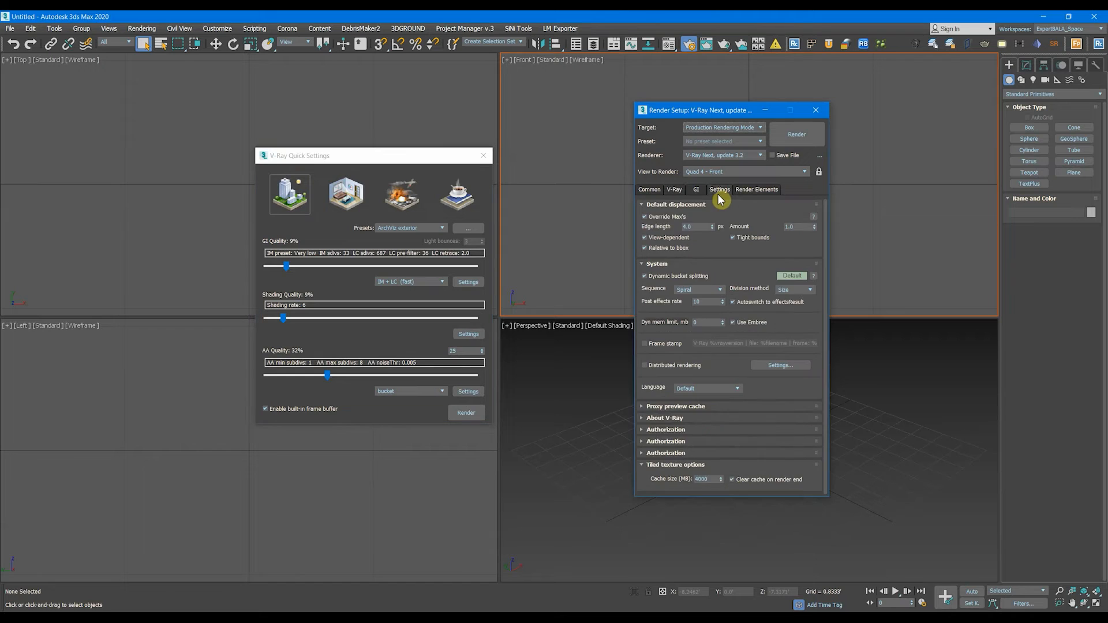
pyautogui.click(696, 190)
pyautogui.doubleClick(706, 294)
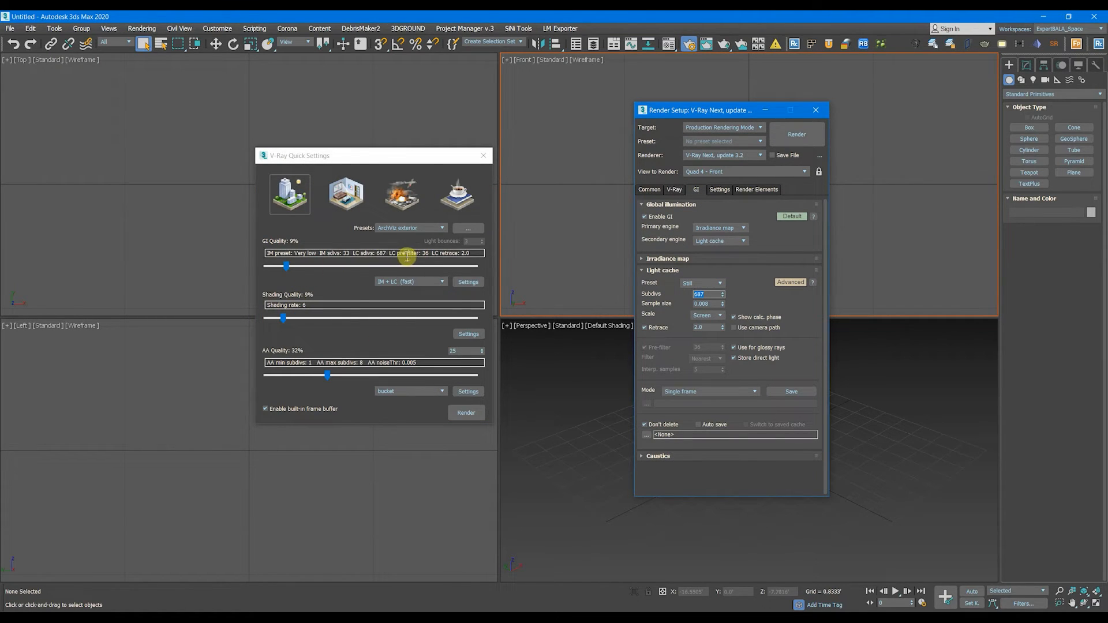
pyautogui.moveTo(353, 255); pyautogui.dragTo(390, 255)
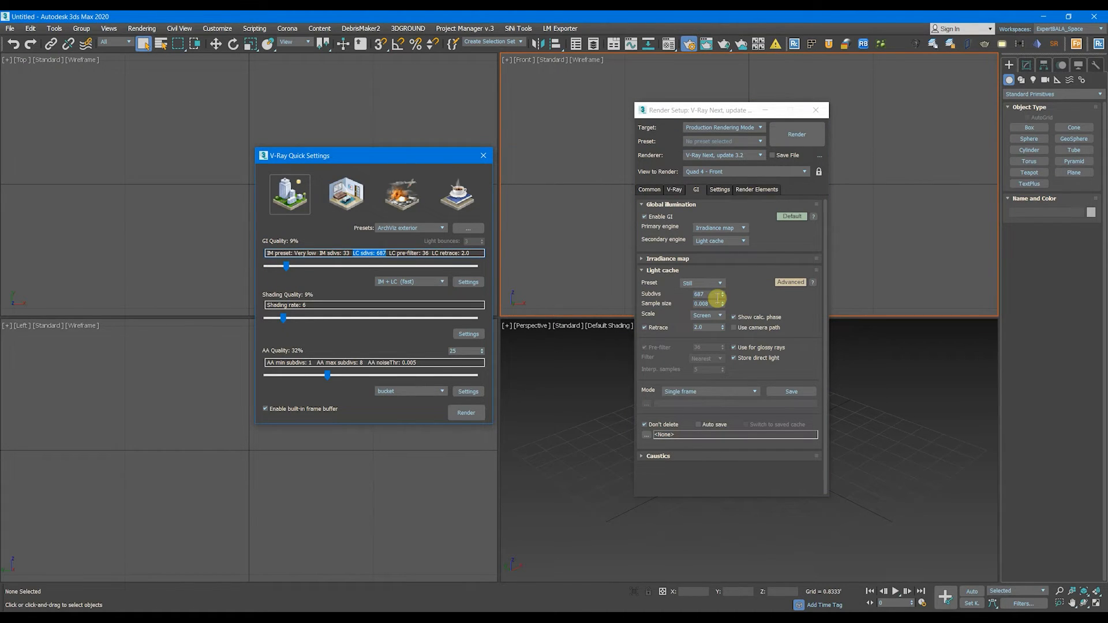
pyautogui.click(653, 298)
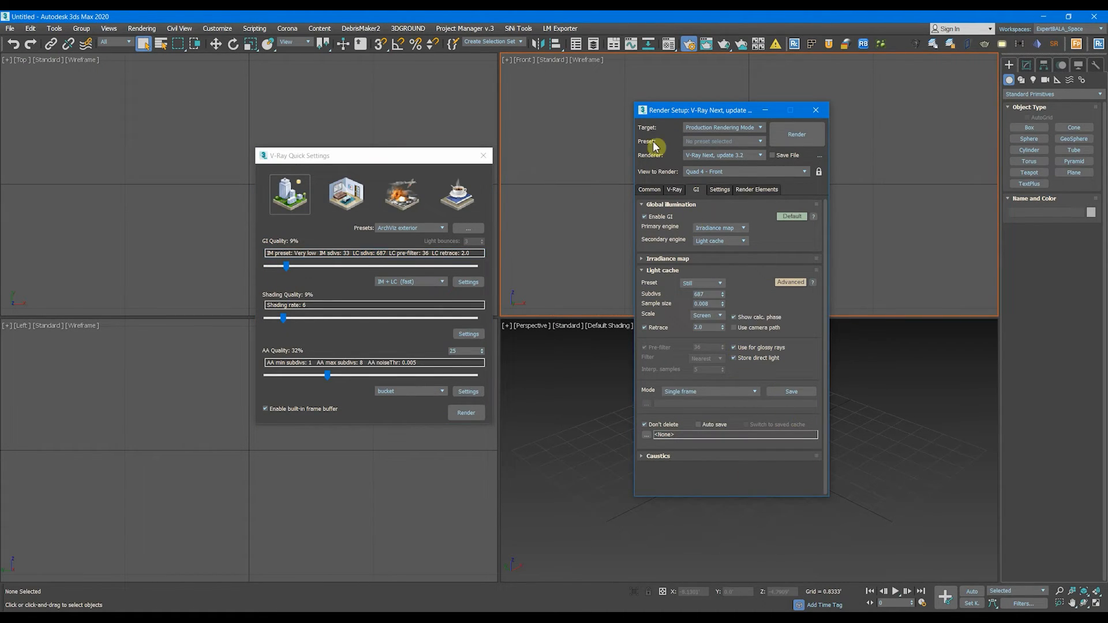
# - Check the common output parameters and V-Ray frame buffer settings, and close both Render Setup and V-Ray Quick Settings
pyautogui.click(650, 190)
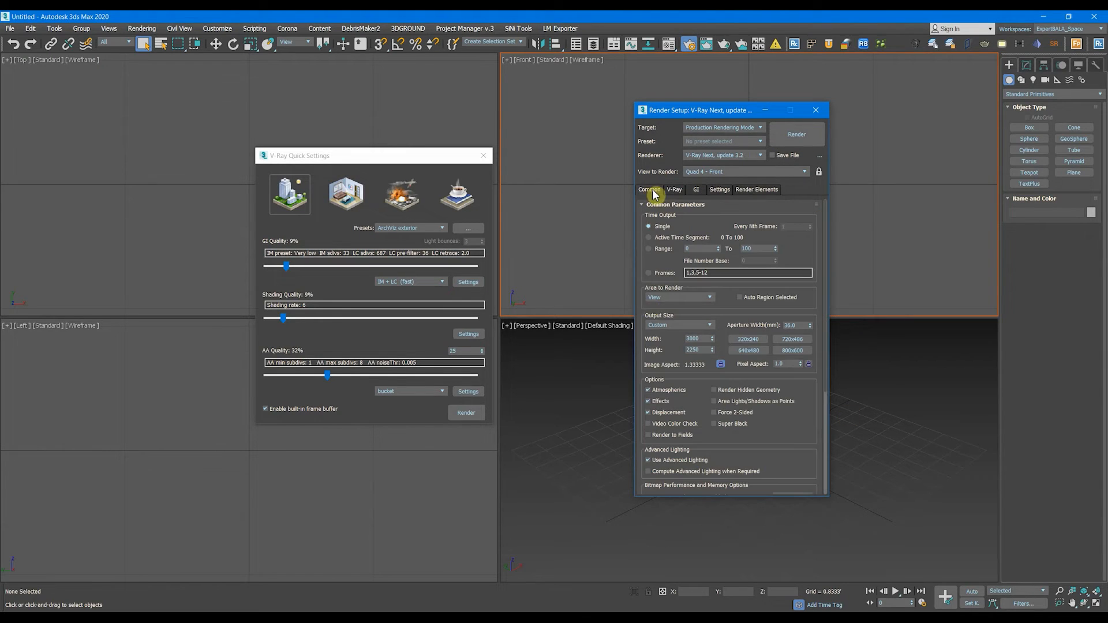
pyautogui.click(672, 190)
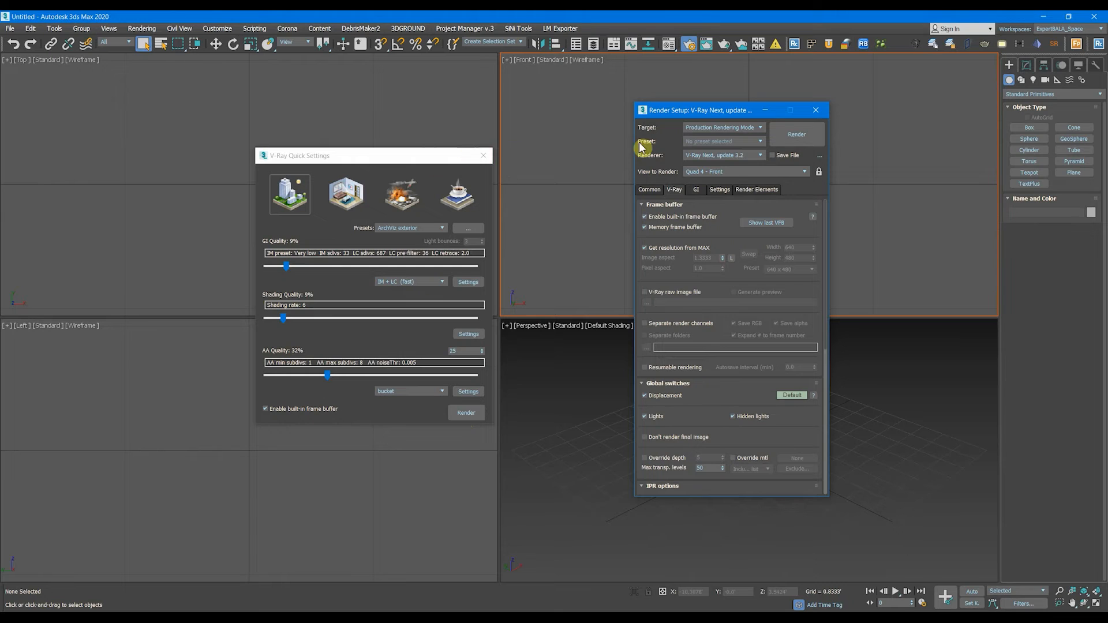
pyautogui.click(815, 110)
pyautogui.click(484, 155)
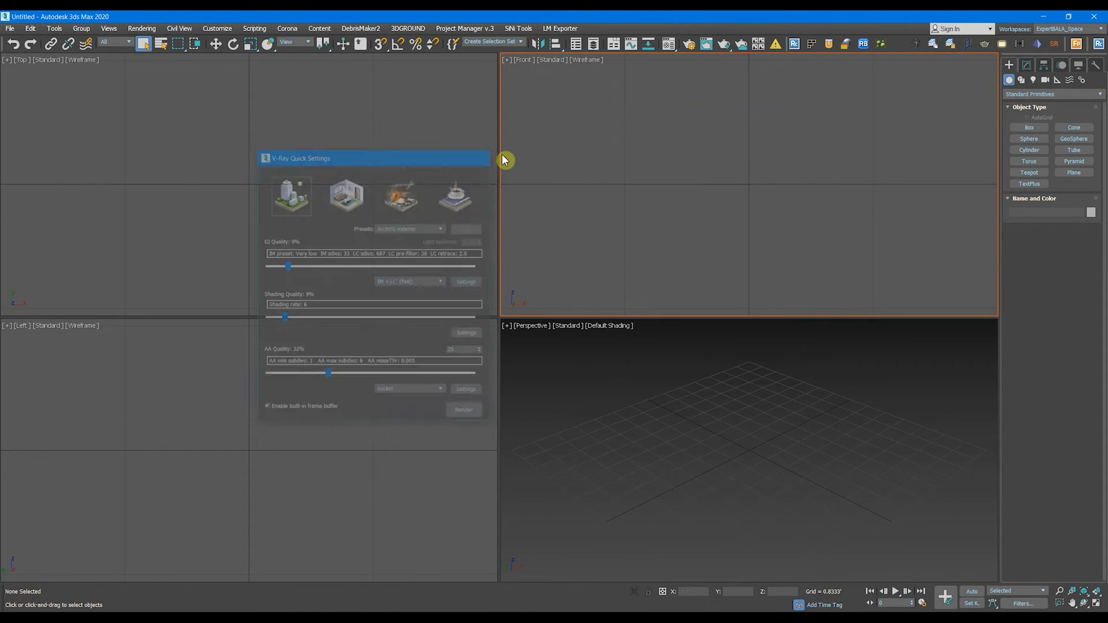
# - Reopen Render Setup to review the frame buffer, global switches and common parameters
pyautogui.click(686, 46)
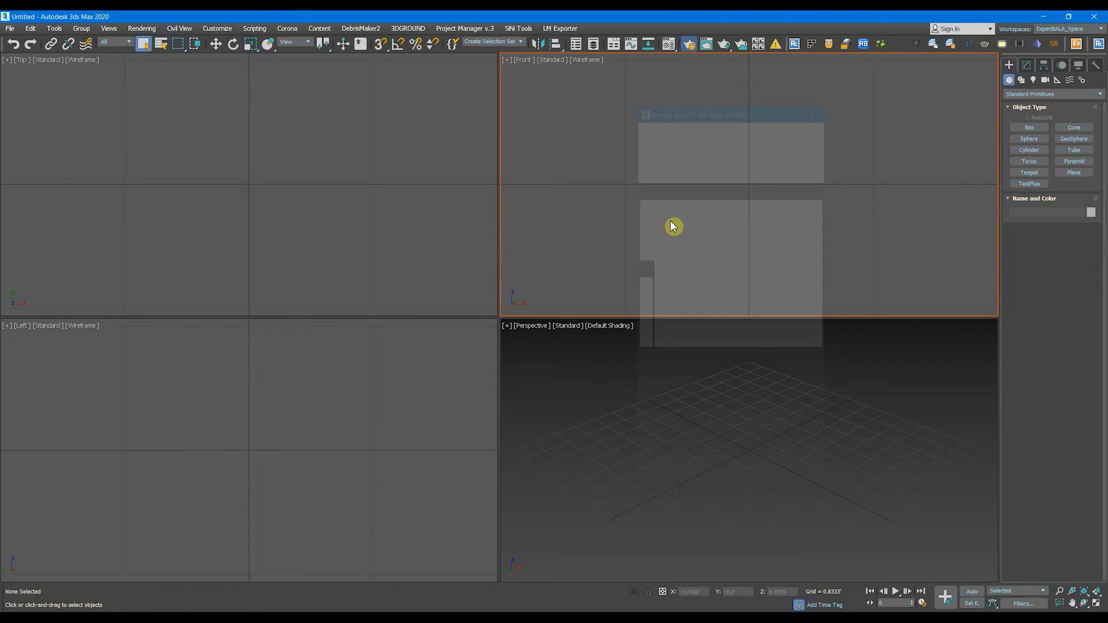
pyautogui.moveTo(725, 229)
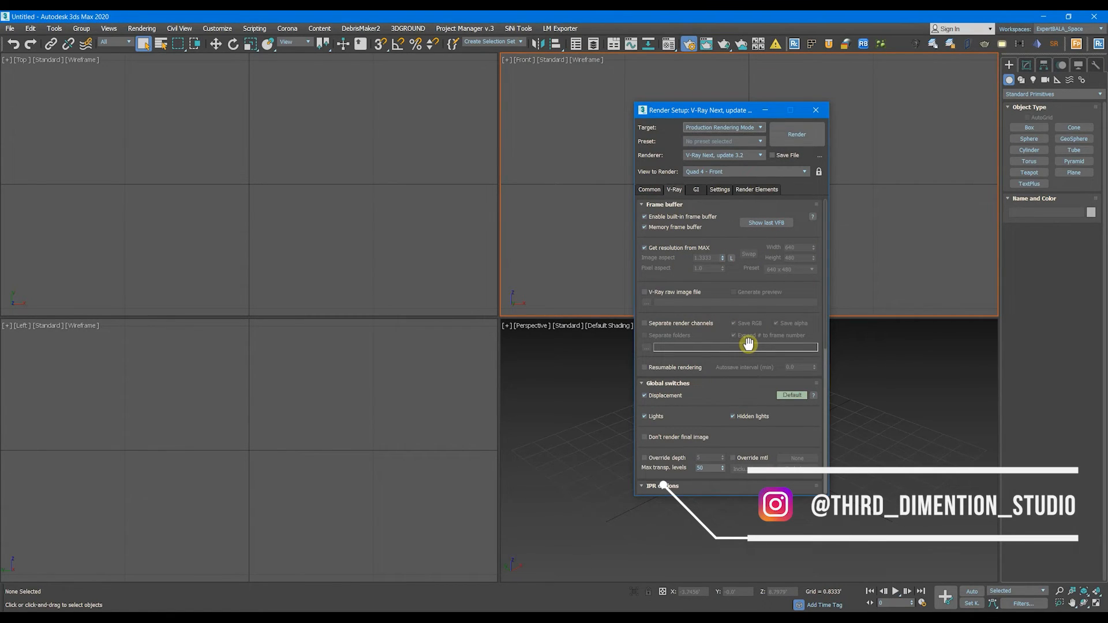
pyautogui.click(651, 191)
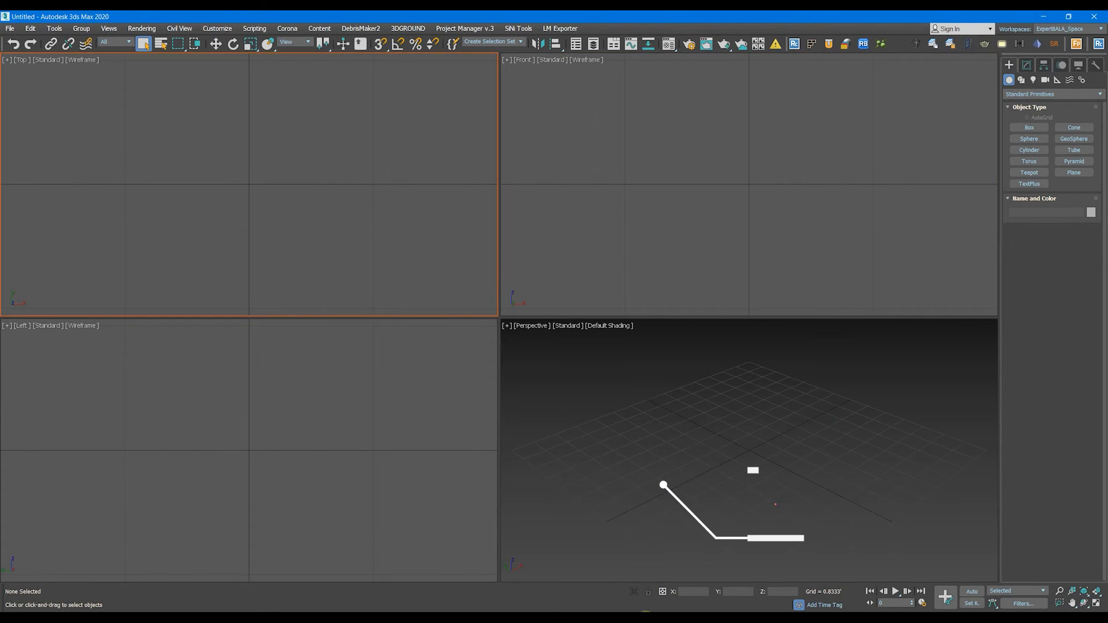
# - Switch to Pictureflect Photo Viewer and browse back through the preceding exterior house renders
pyautogui.hotkey('alt', 'Tab')
pyautogui.scroll(-3, 345, 332)
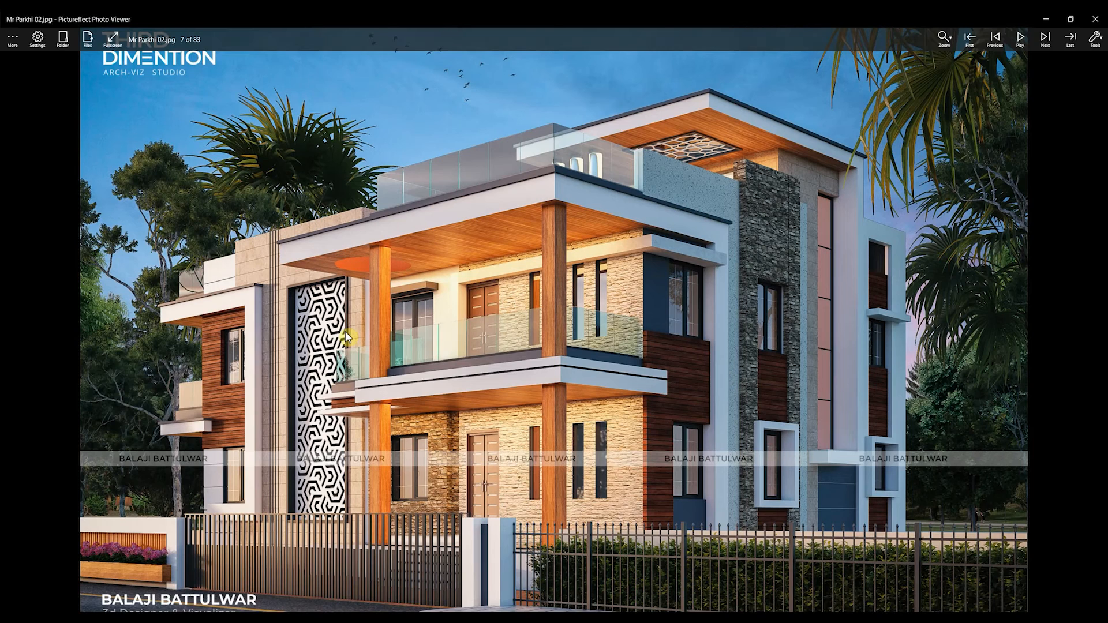
pyautogui.press('Left')
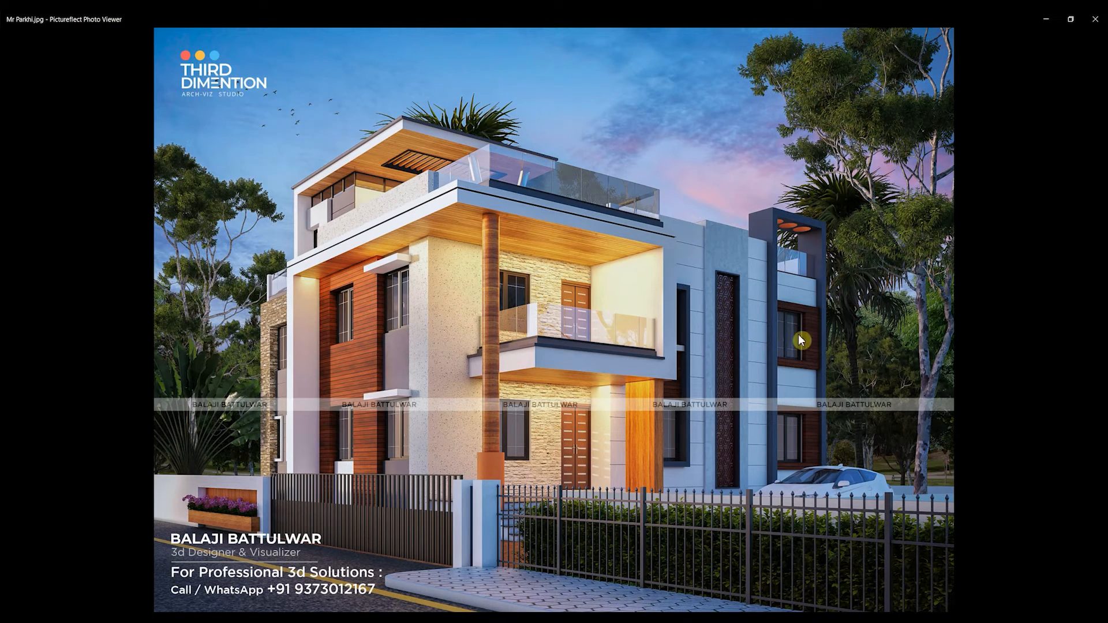
pyautogui.press('Left')
pyautogui.press('Left')
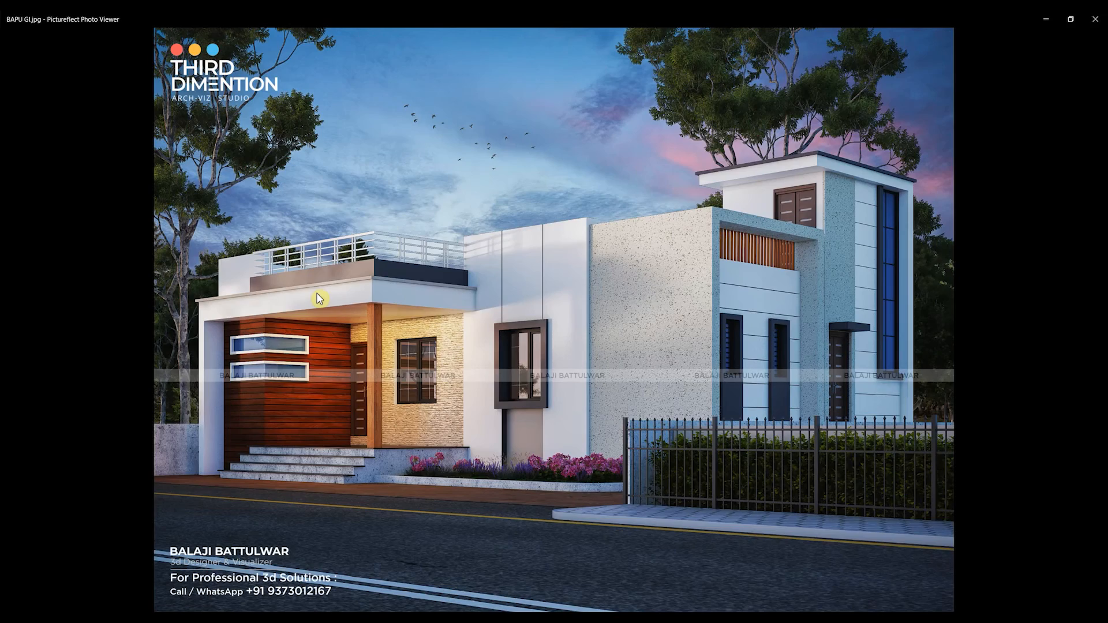
pyautogui.press('Left')
pyautogui.press('Left')
pyautogui.press('Left')
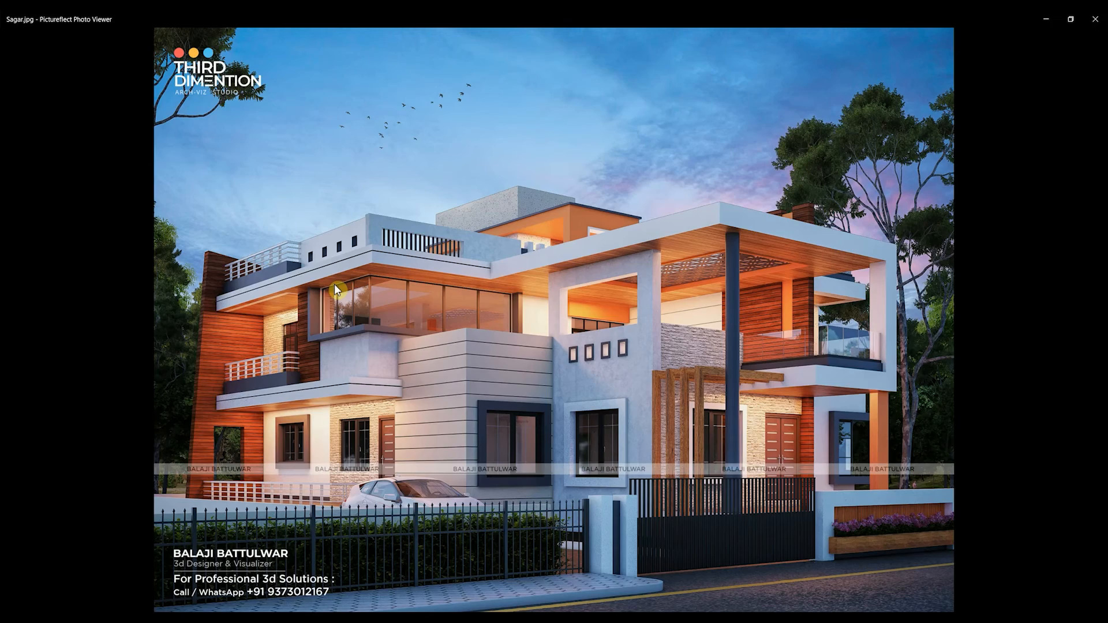
pyautogui.press('Left')
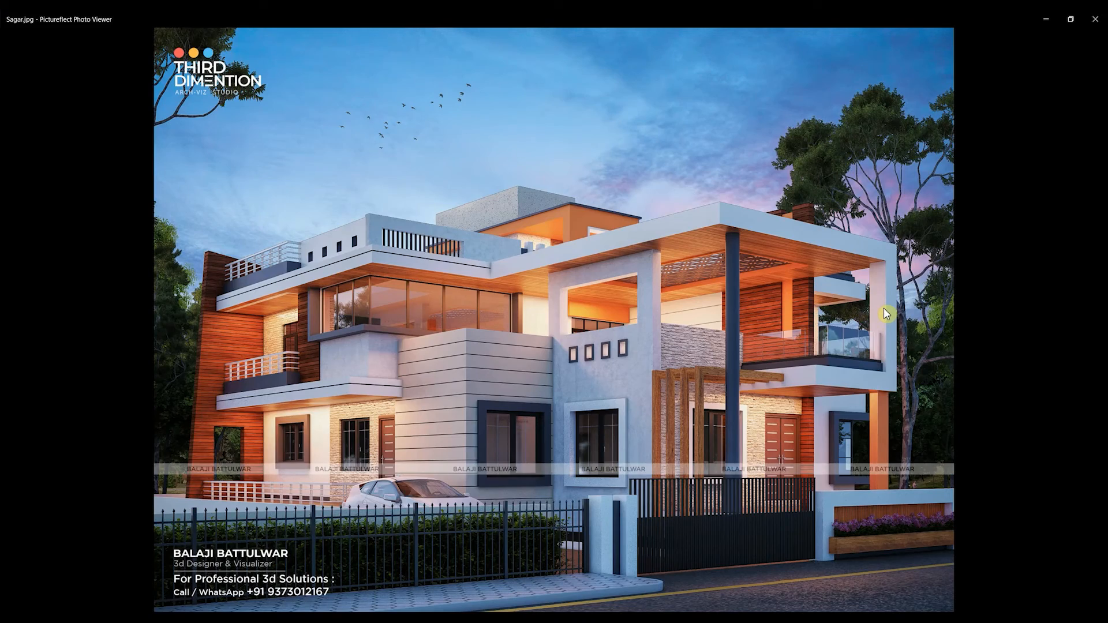